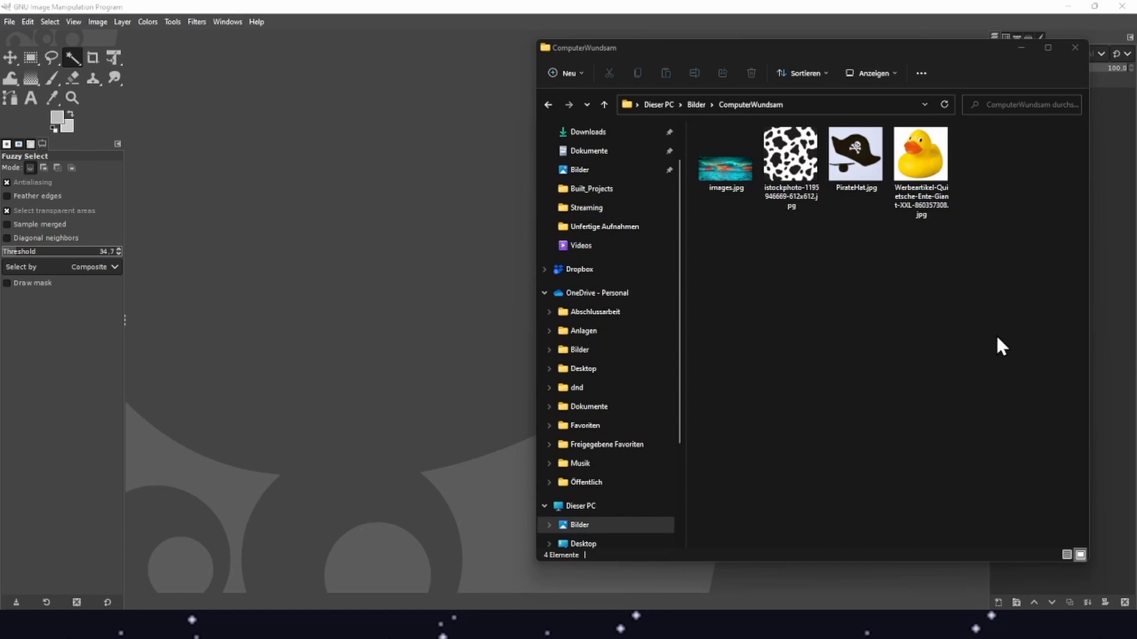
Open the rubber duck image Werbeartikel-Quietsche-Ente-Giant-XXL-860357308.jpg from the ComputerWundsam folder in GIMP
drag(973, 257, 900, 273)
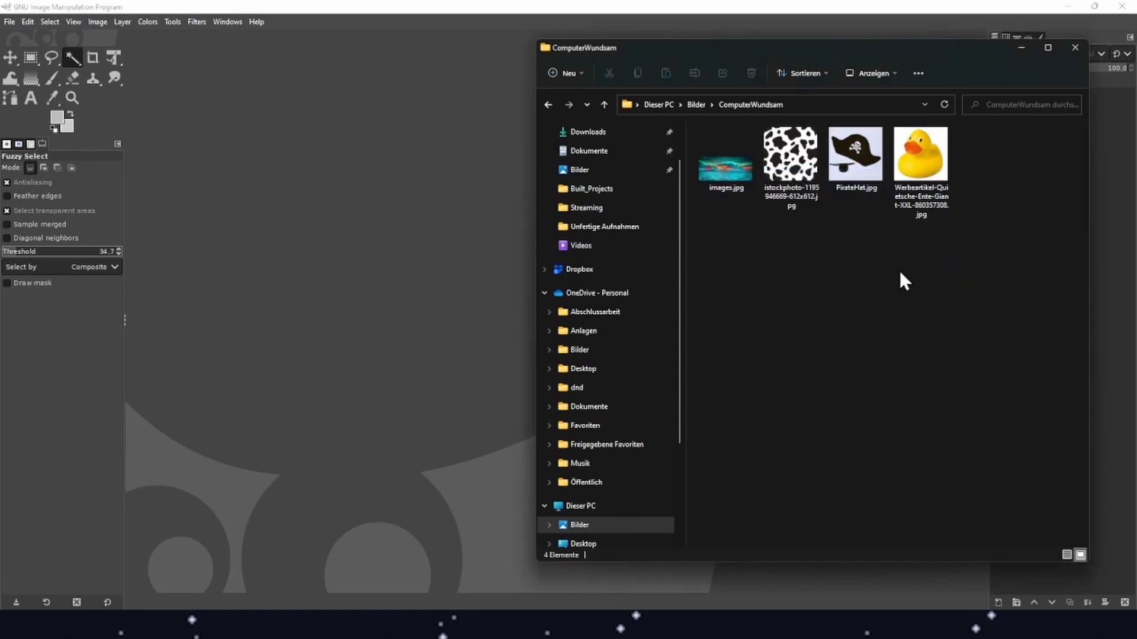
click(912, 197)
drag(925, 156, 391, 331)
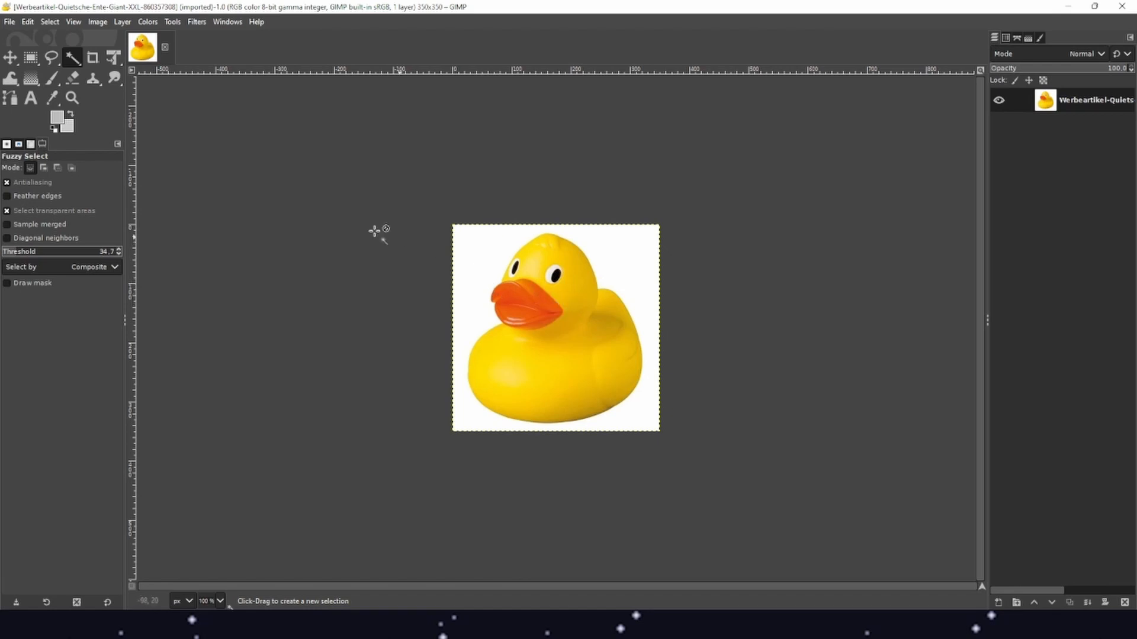
Try the Eraser on the duck's head before and after resetting the colours to black and white, undoing each stroke
click(74, 78)
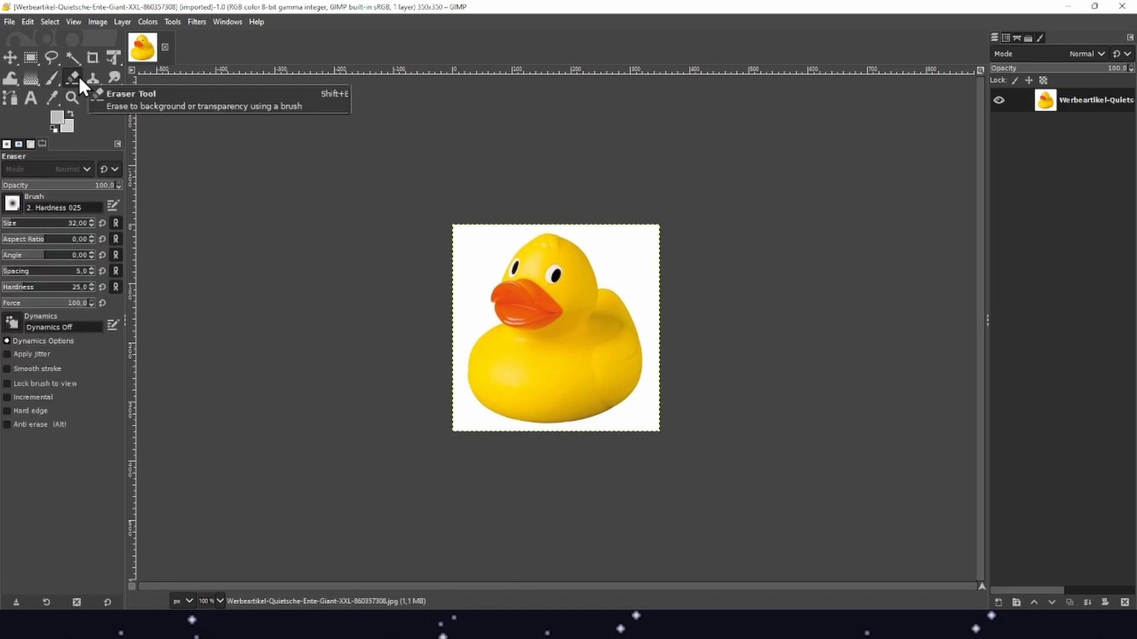
mouse_move(489, 270)
mouse_down()
mouse_move(592, 264)
mouse_move(504, 251)
mouse_move(585, 265)
mouse_move(506, 260)
mouse_up()
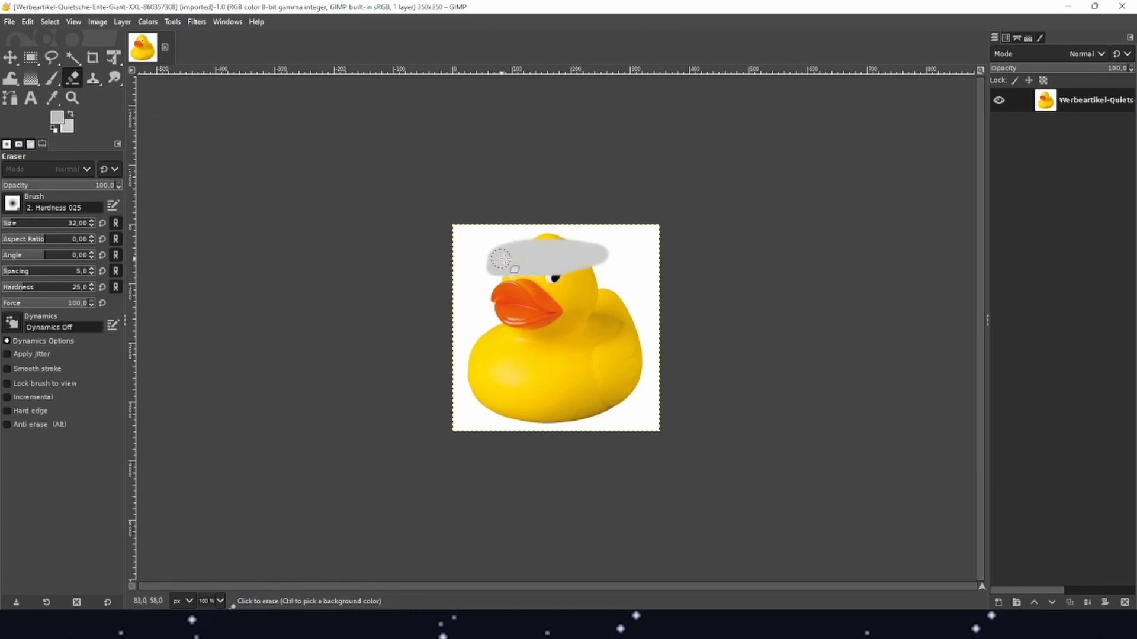
click(55, 133)
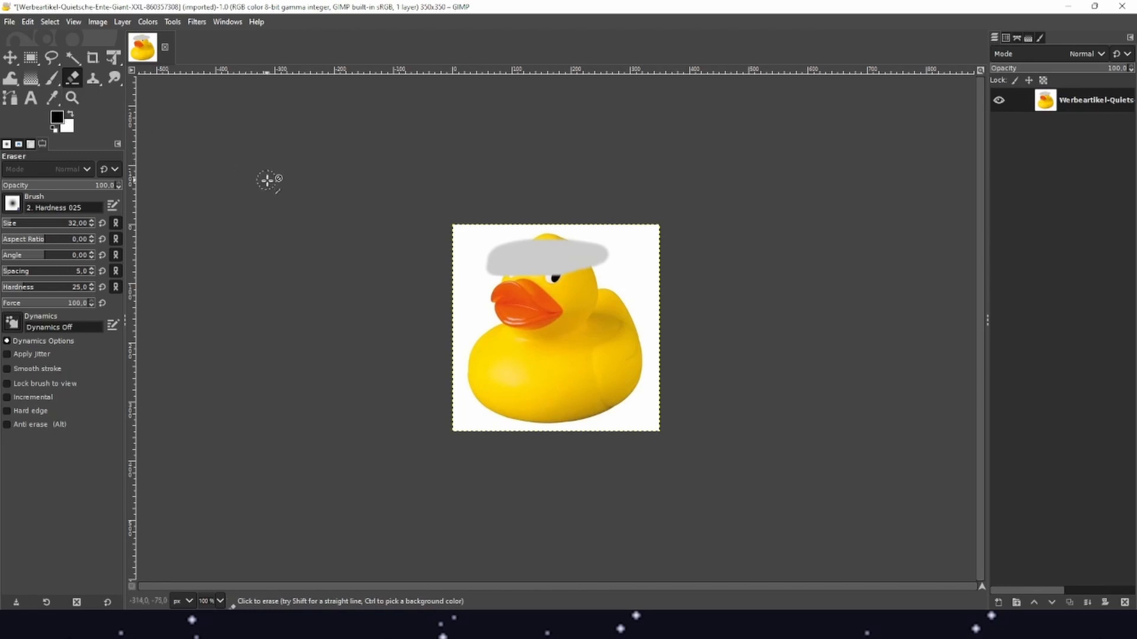
key(ctrl+z)
mouse_move(506, 261)
mouse_down()
mouse_move(600, 259)
mouse_move(512, 249)
mouse_move(519, 270)
mouse_move(579, 251)
mouse_move(547, 236)
mouse_move(514, 257)
mouse_move(588, 270)
mouse_move(497, 299)
mouse_move(594, 276)
mouse_move(510, 280)
mouse_move(516, 305)
mouse_move(527, 285)
mouse_move(499, 286)
mouse_up()
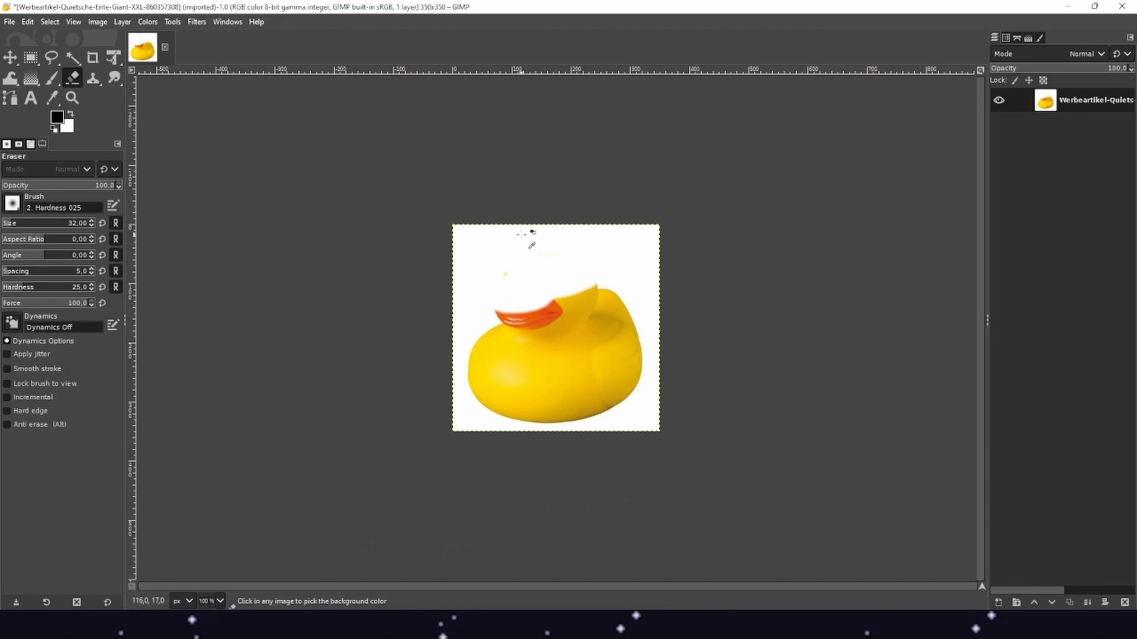
key(ctrl+z)
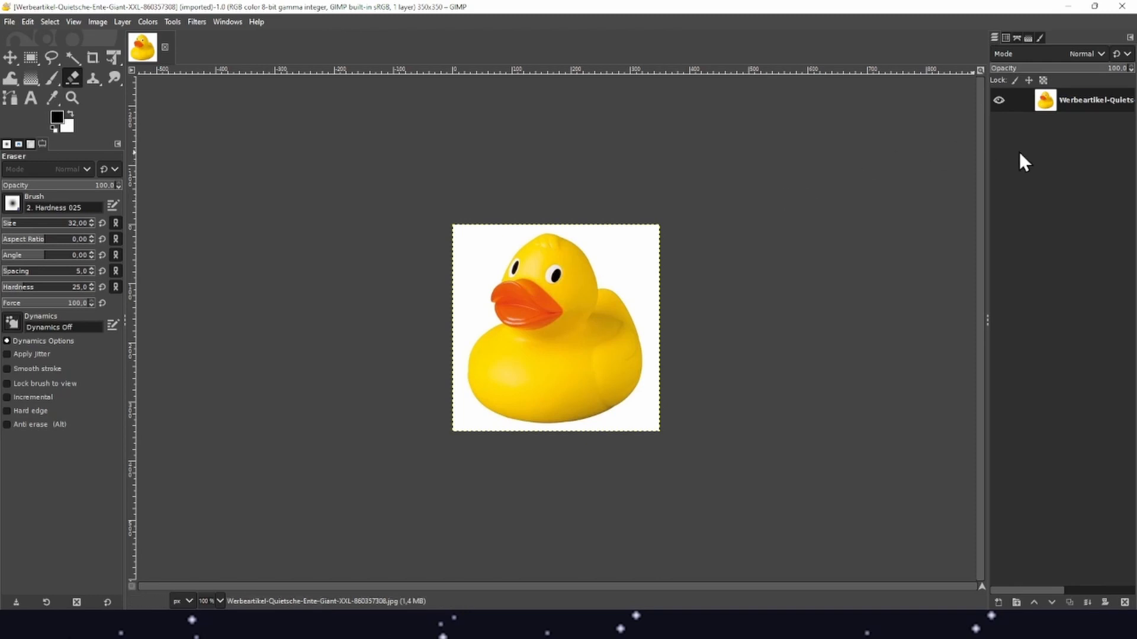
Add an alpha channel to the duck layer, then test-erase the white upper-right corner of the image and undo it
right_click(1085, 103)
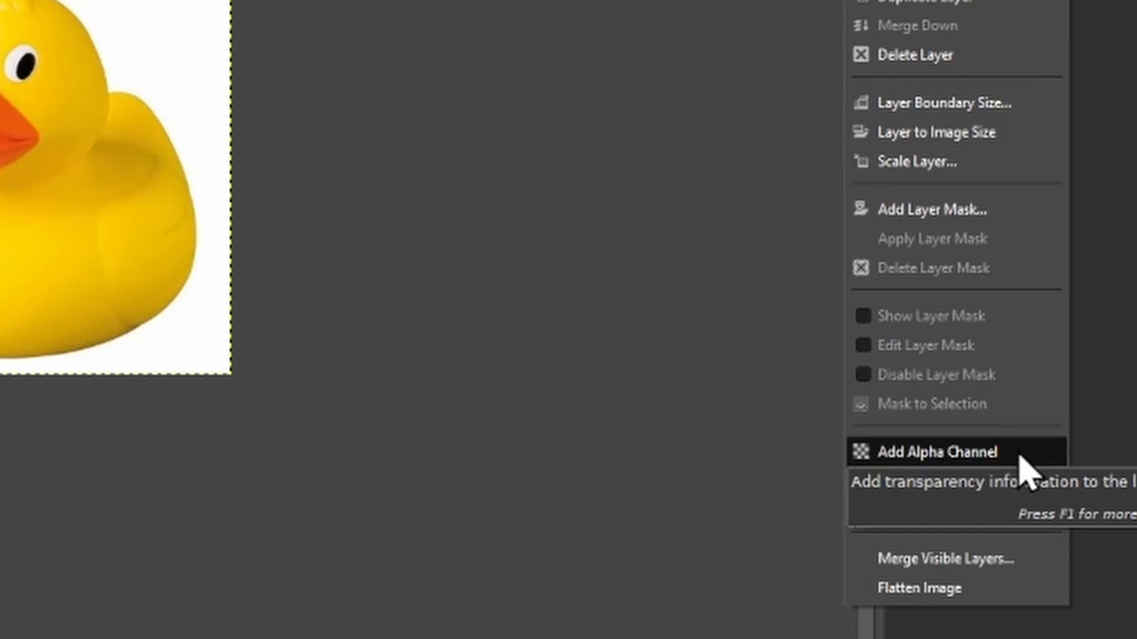
click(1020, 457)
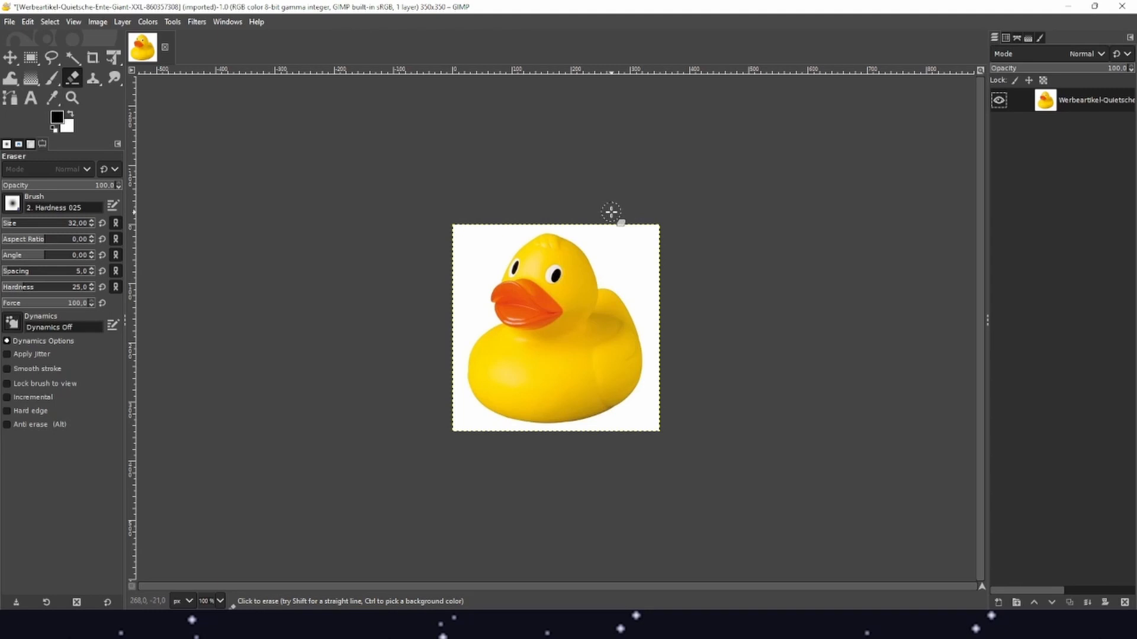
mouse_move(620, 223)
mouse_down()
mouse_move(666, 270)
mouse_move(675, 244)
mouse_move(626, 241)
mouse_move(643, 242)
mouse_move(633, 231)
mouse_move(663, 262)
mouse_move(649, 218)
mouse_move(663, 239)
mouse_move(649, 284)
mouse_move(583, 216)
mouse_move(671, 300)
mouse_move(569, 214)
mouse_move(674, 311)
mouse_up()
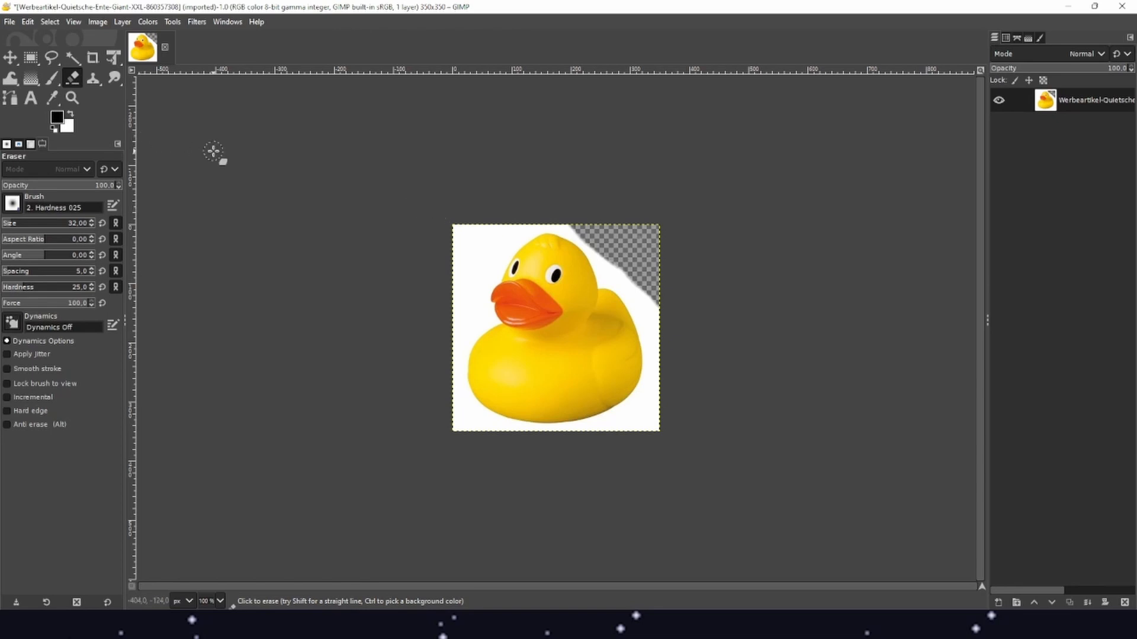
key(ctrl+z)
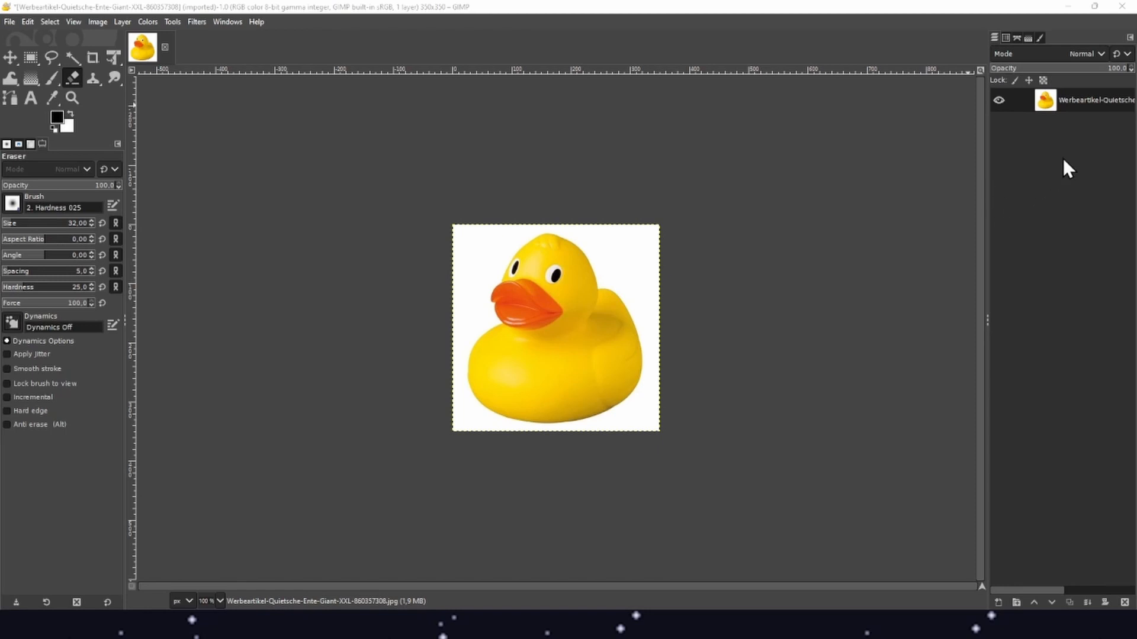
Duplicate the duck layer
right_click(1071, 98)
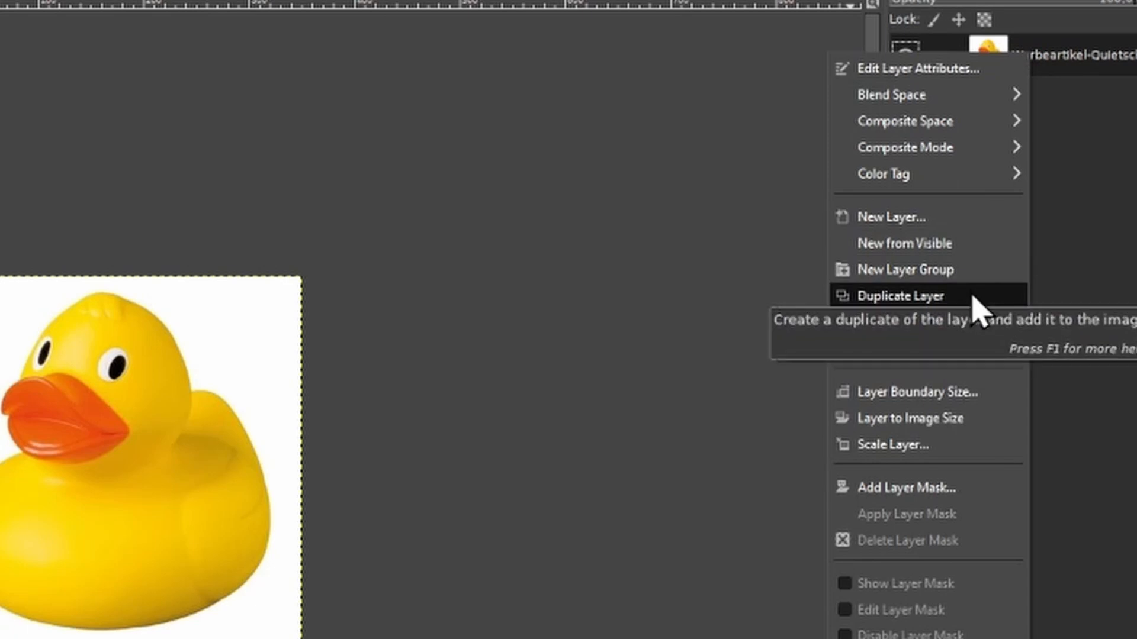
click(974, 298)
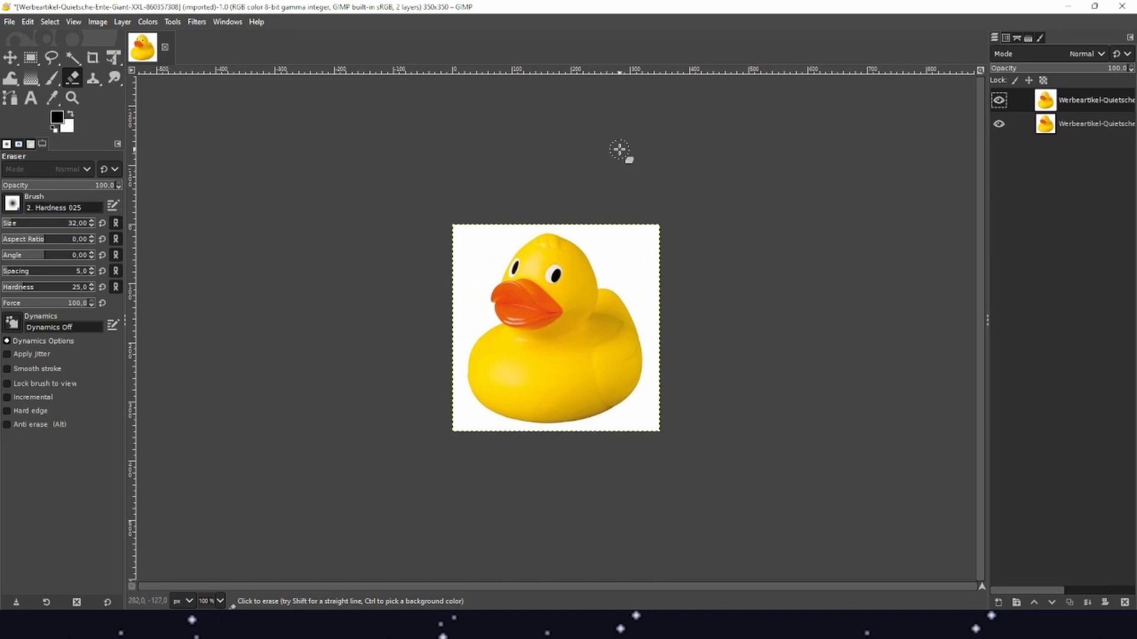
Paint bright green (27ff00) strokes over the duck on the duplicate layer with the Paintbrush
click(51, 78)
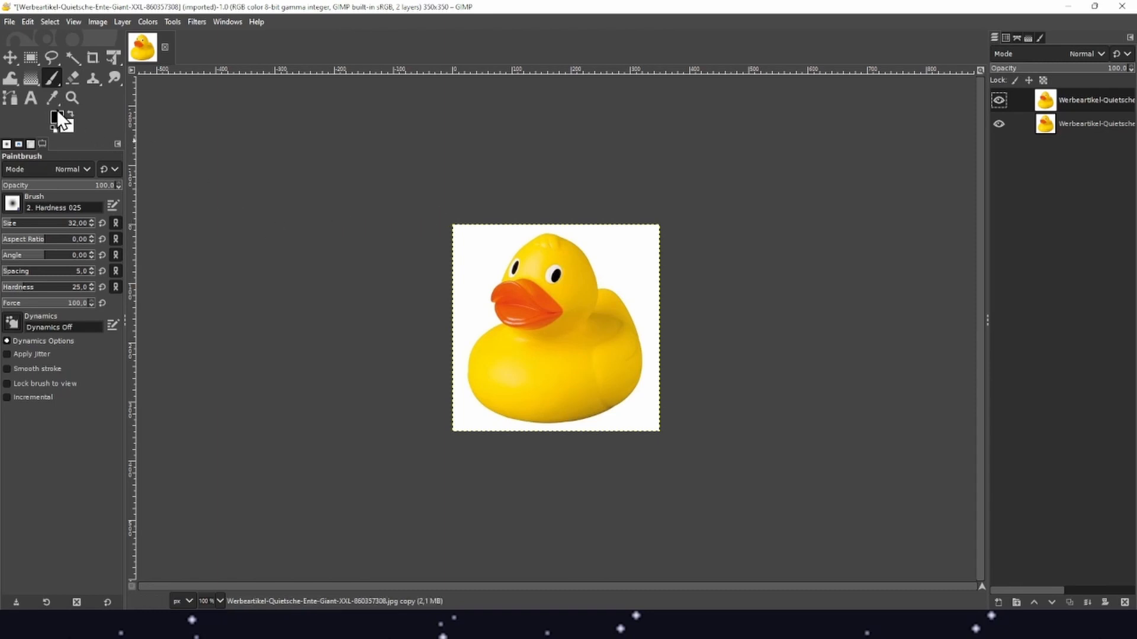
click(57, 116)
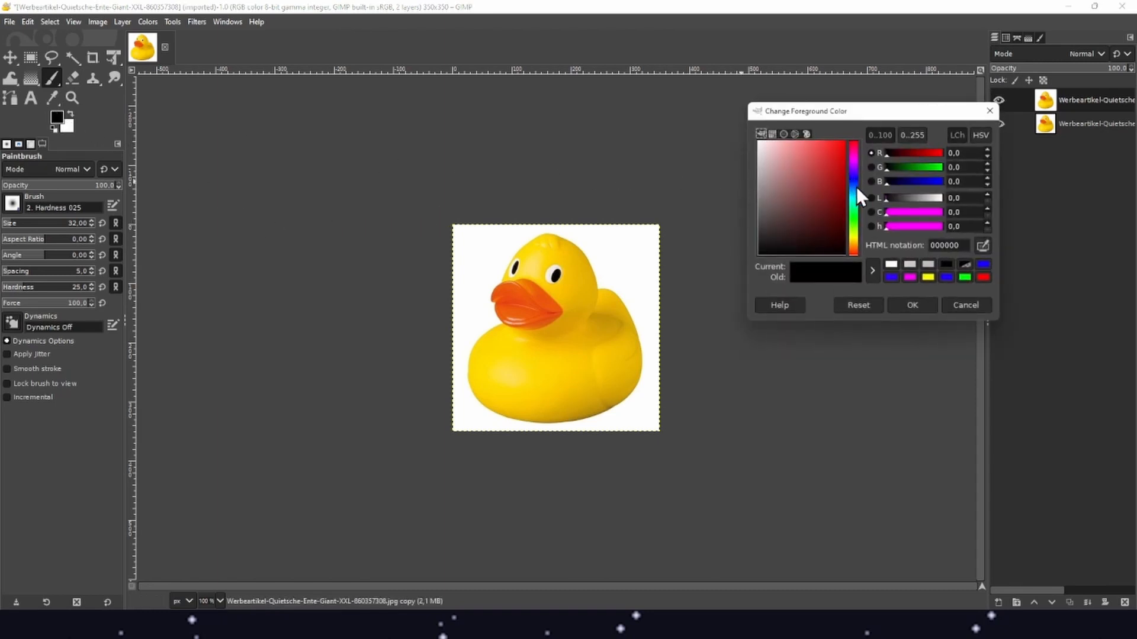
click(851, 225)
click(799, 176)
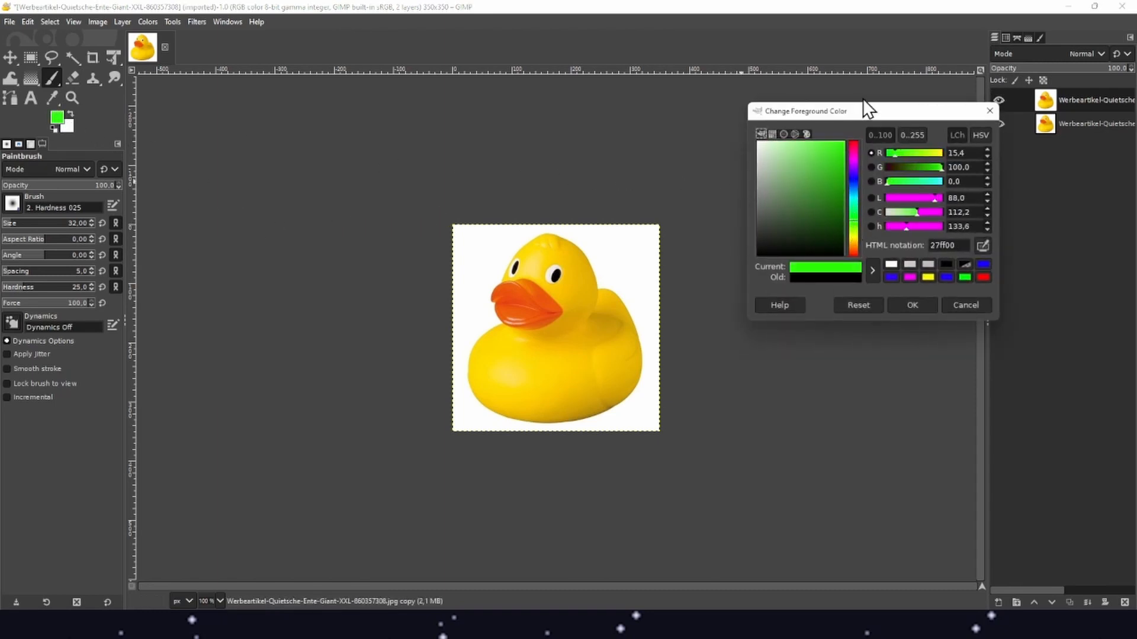
click(912, 305)
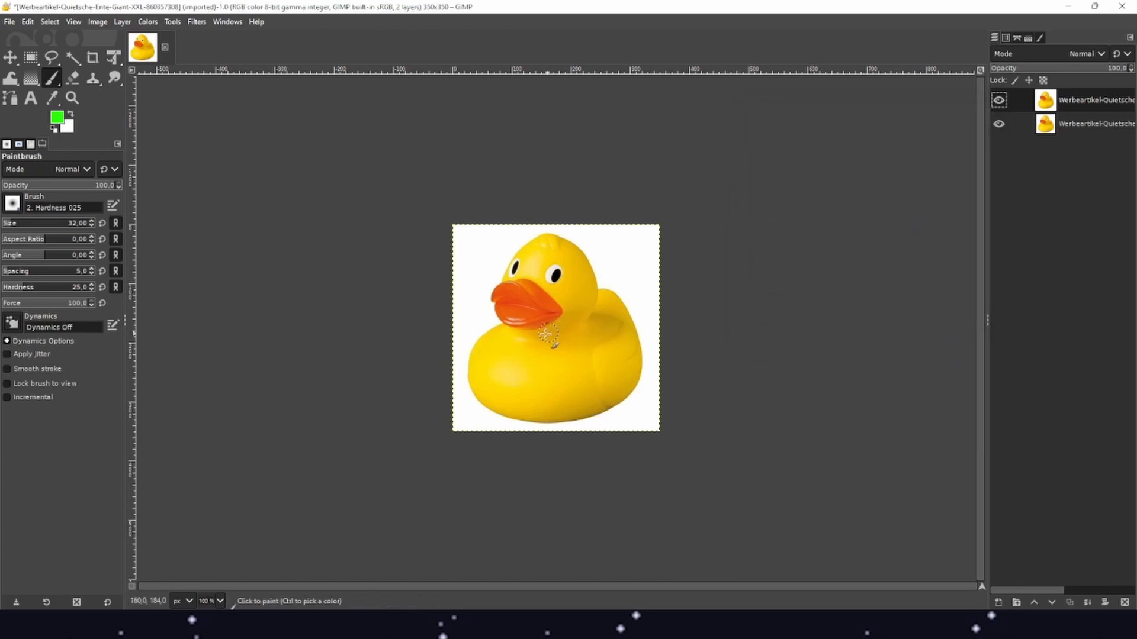
mouse_move(539, 342)
mouse_down()
mouse_move(544, 302)
mouse_move(583, 308)
mouse_move(527, 329)
mouse_move(501, 374)
mouse_move(546, 395)
mouse_move(519, 377)
mouse_move(530, 350)
mouse_move(496, 333)
mouse_move(560, 264)
mouse_move(589, 329)
mouse_move(579, 347)
mouse_move(523, 294)
mouse_move(607, 249)
mouse_move(549, 368)
mouse_move(522, 364)
mouse_move(546, 267)
mouse_move(600, 304)
mouse_move(565, 327)
mouse_move(516, 282)
mouse_move(566, 250)
mouse_move(526, 265)
mouse_move(611, 262)
mouse_move(633, 290)
mouse_up()
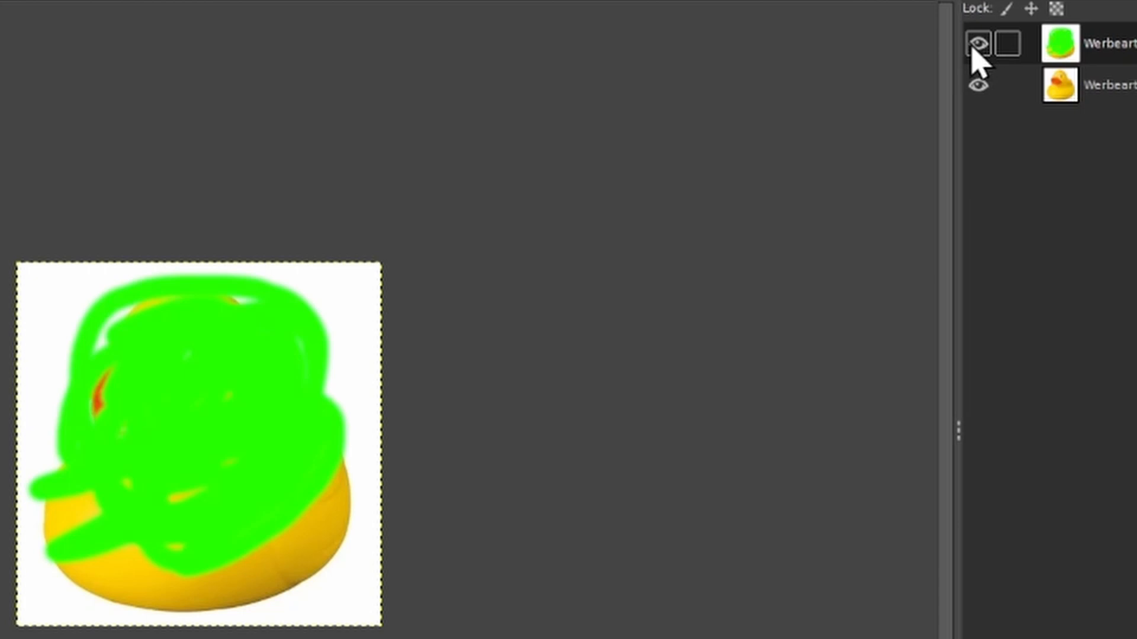
Hide and show the painted duplicate layer, add another green stroke over the duck, and undo all the painting
click(977, 44)
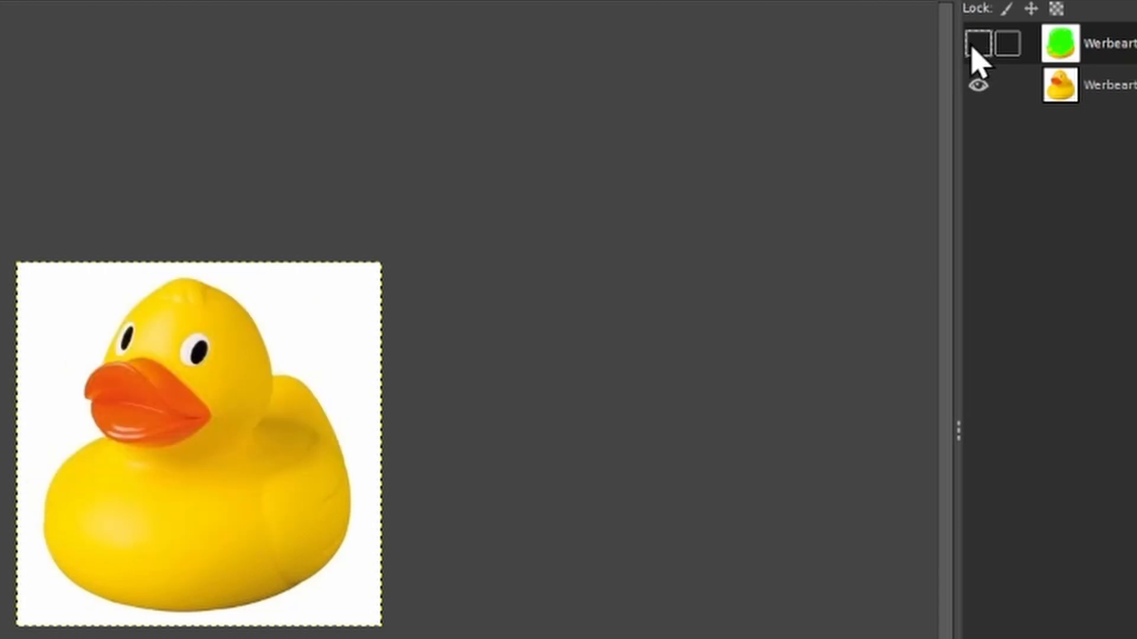
click(977, 44)
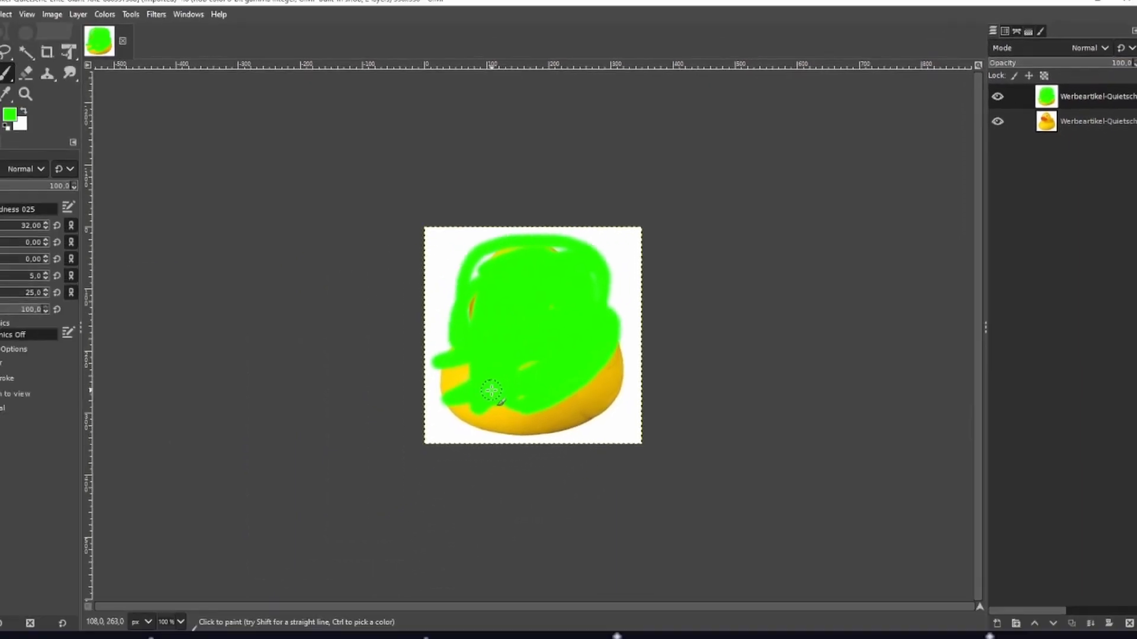
drag(624, 356, 616, 382)
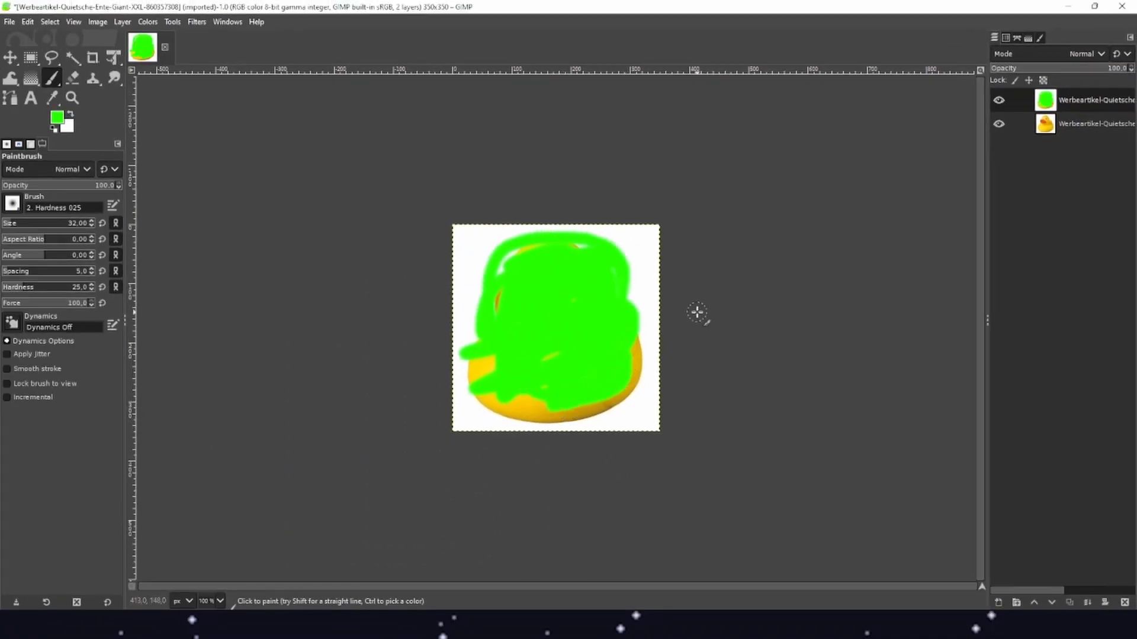
key(ctrl)
key(ctrl+z)
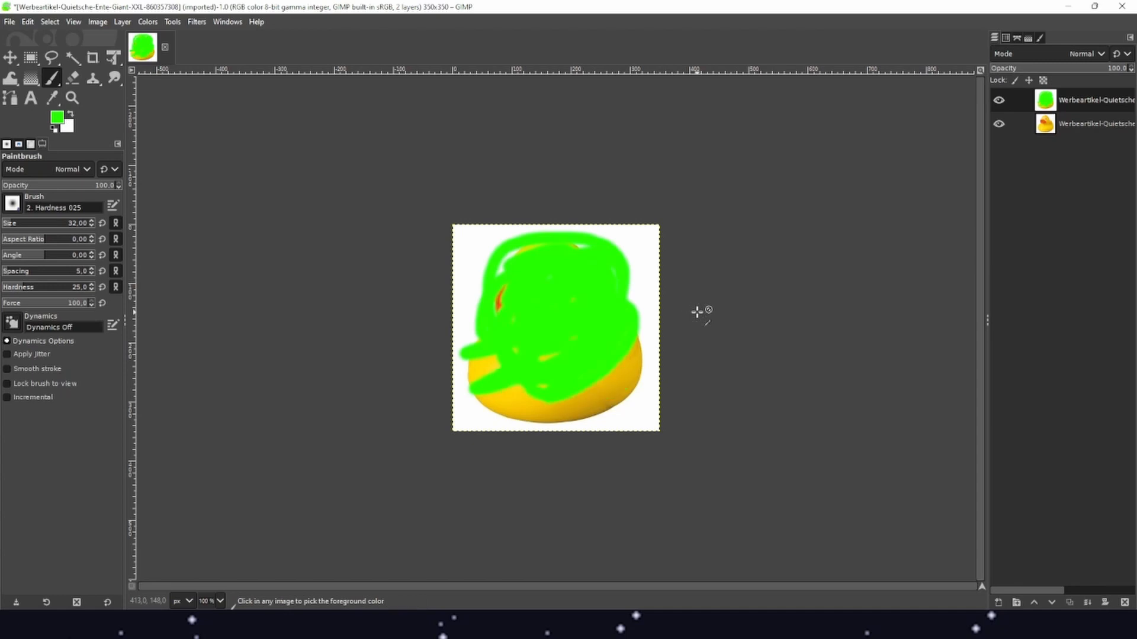
key(ctrl+z)
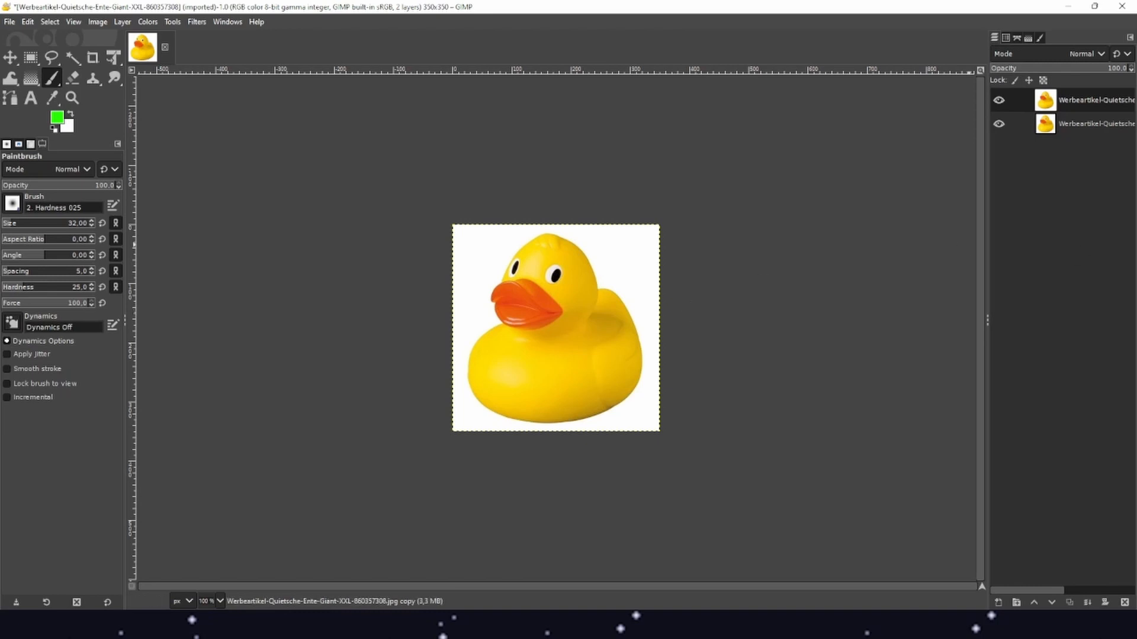
Fuzzy-select the duck's yellow body, paint the selection green (18ff00) with a size 139 brush, and undo the paint
click(74, 58)
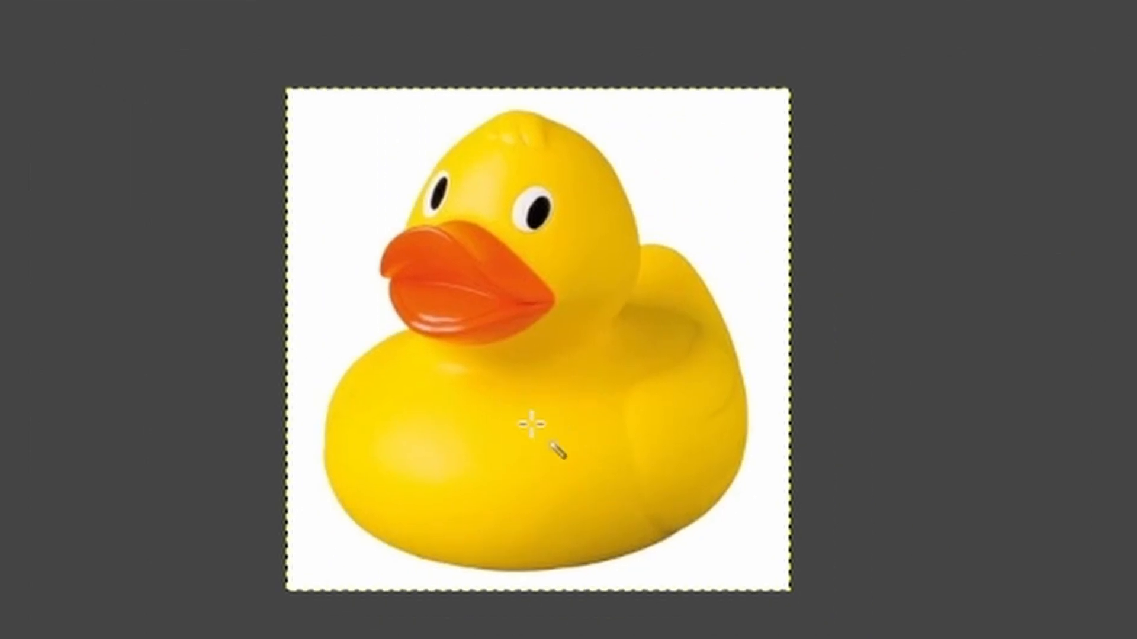
click(563, 414)
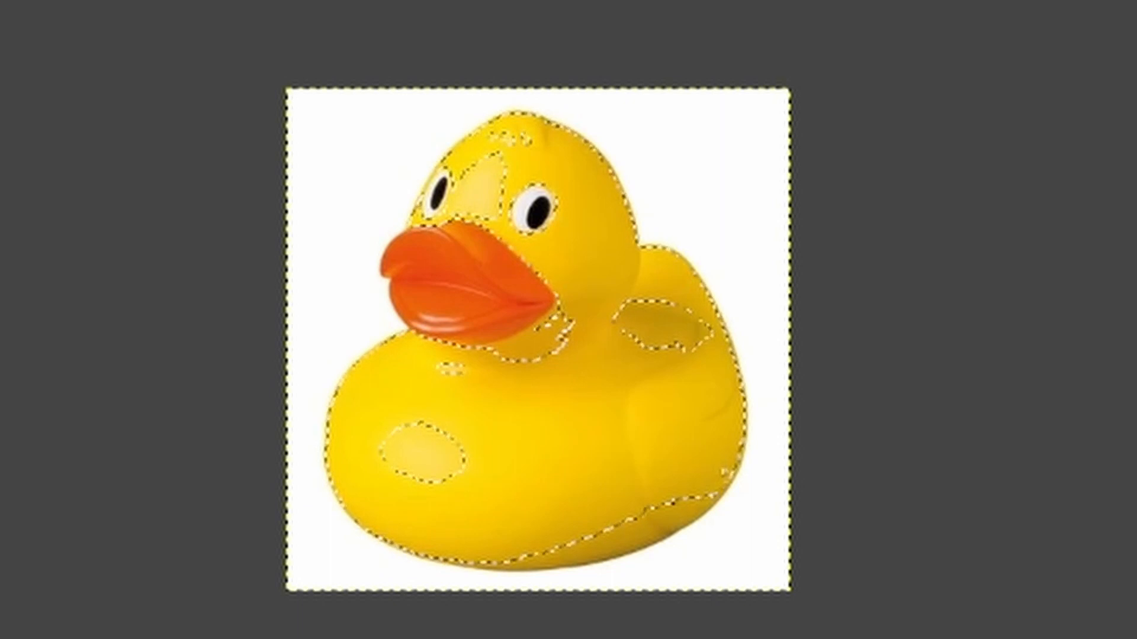
click(57, 117)
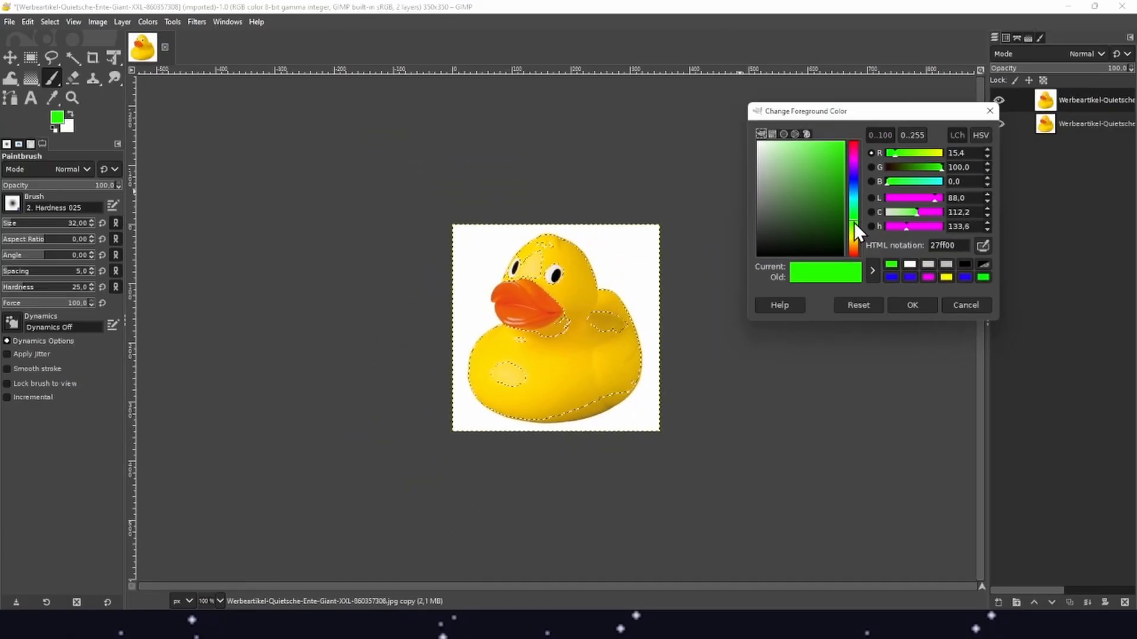
click(854, 221)
drag(15, 225, 27, 225)
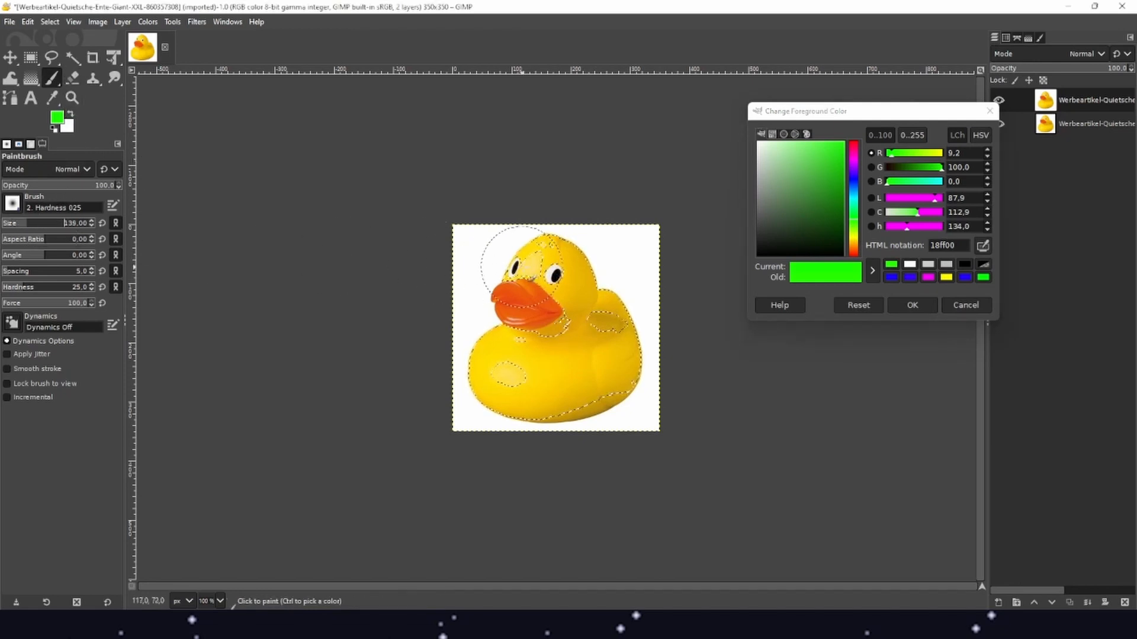
mouse_move(522, 267)
mouse_down()
mouse_move(585, 246)
mouse_move(566, 283)
mouse_move(493, 296)
mouse_move(656, 294)
mouse_move(465, 332)
mouse_move(635, 324)
mouse_move(459, 366)
mouse_move(543, 375)
mouse_up()
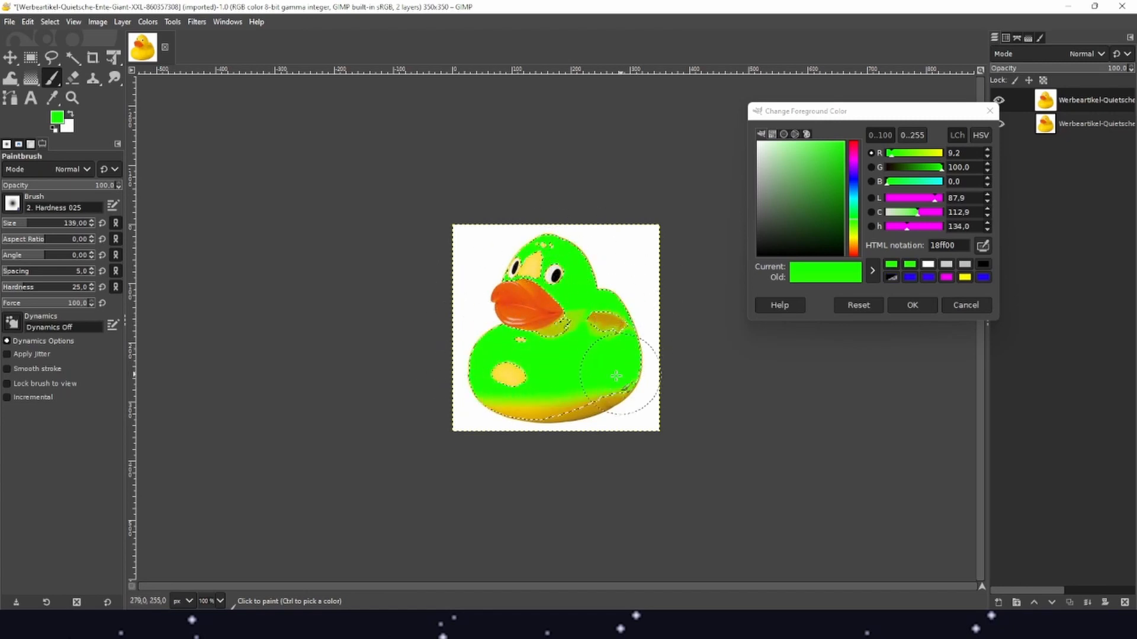
mouse_move(616, 376)
mouse_down()
mouse_move(501, 407)
mouse_move(605, 371)
mouse_move(628, 329)
mouse_up()
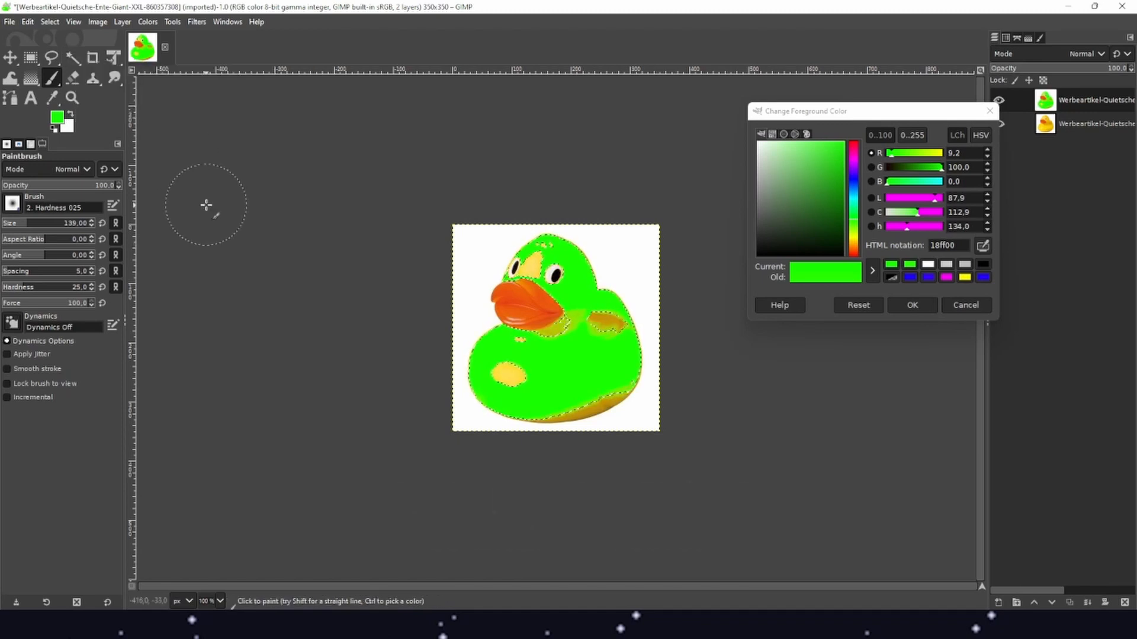
key(ctrl+z)
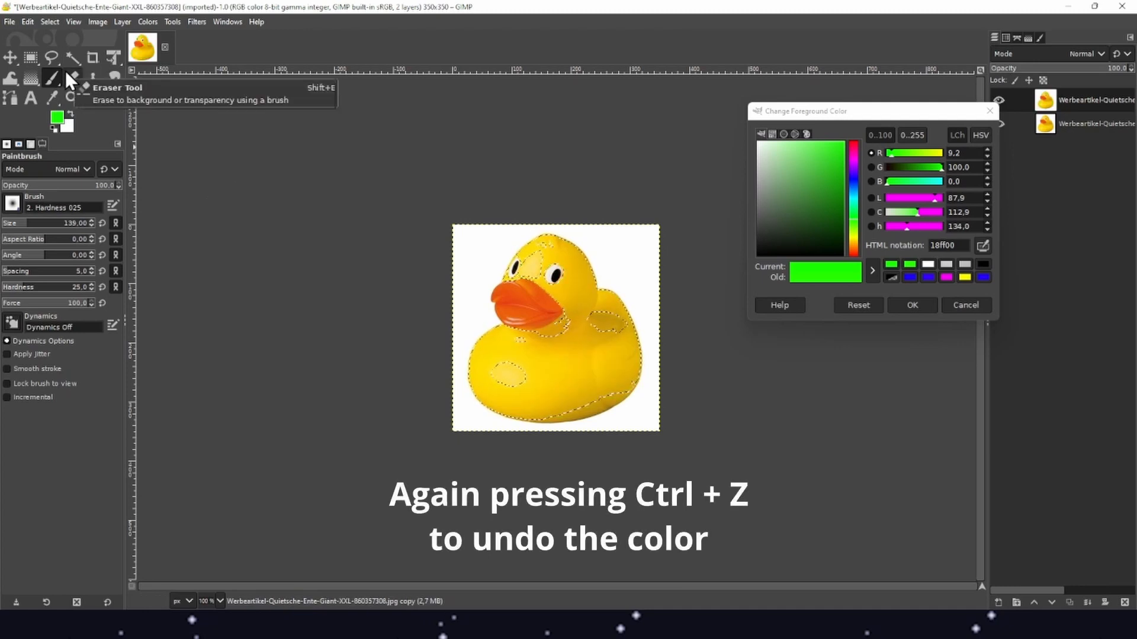
Select the white background around the duck with Fuzzy Select and delete it from the duplicate layer
click(71, 57)
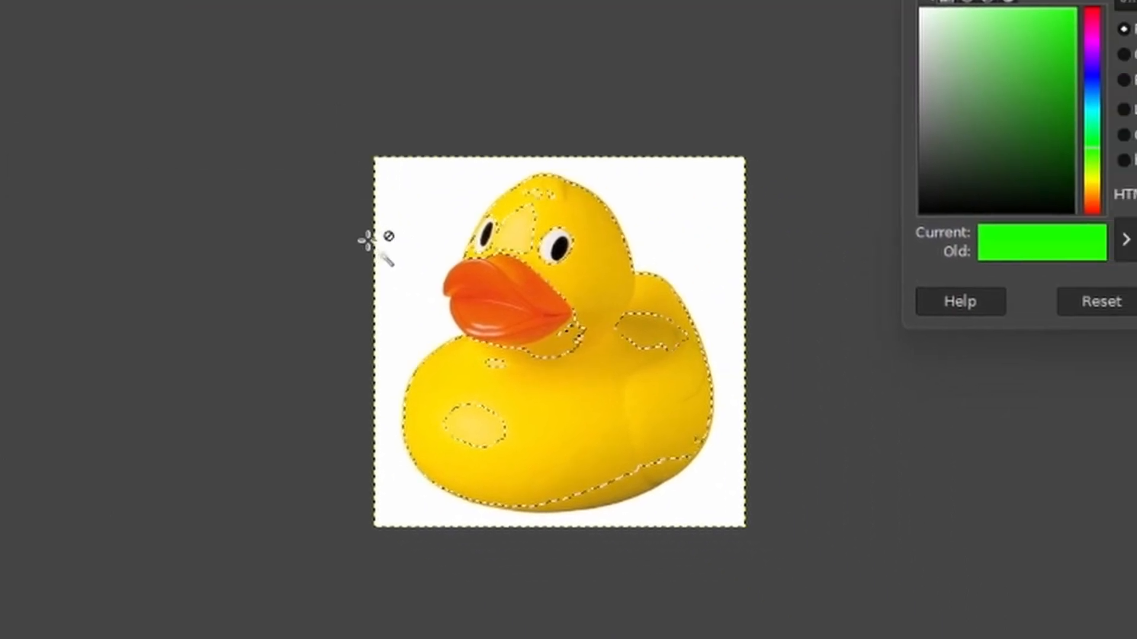
click(388, 240)
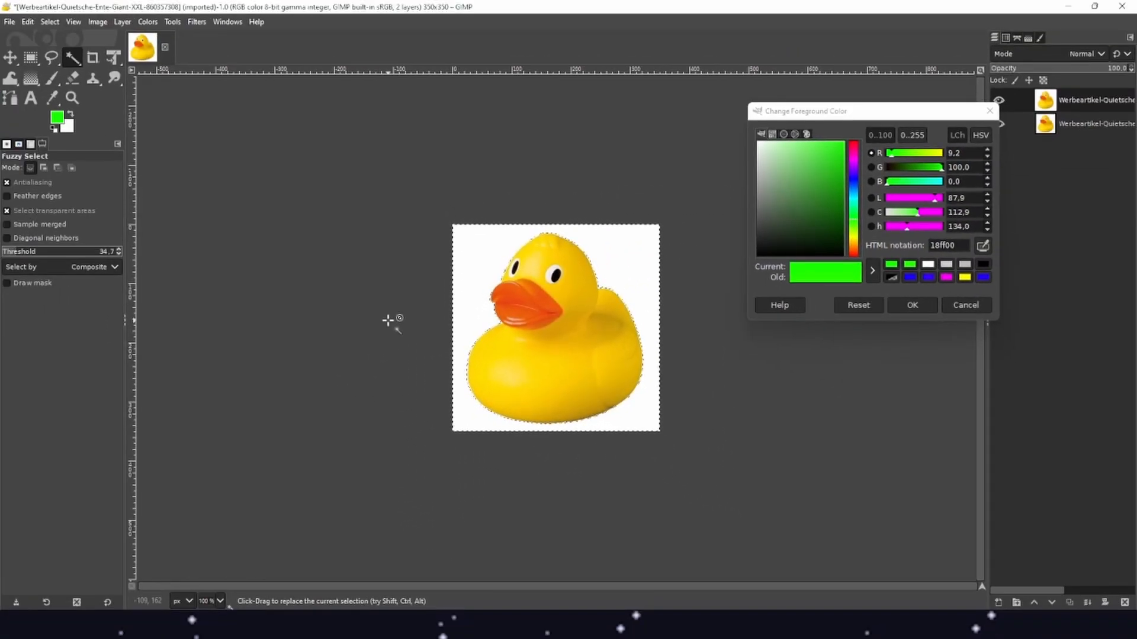
key(Delete)
Hide the original duck layer and move the foreground colour dialog clear of the image
drag(819, 113, 692, 65)
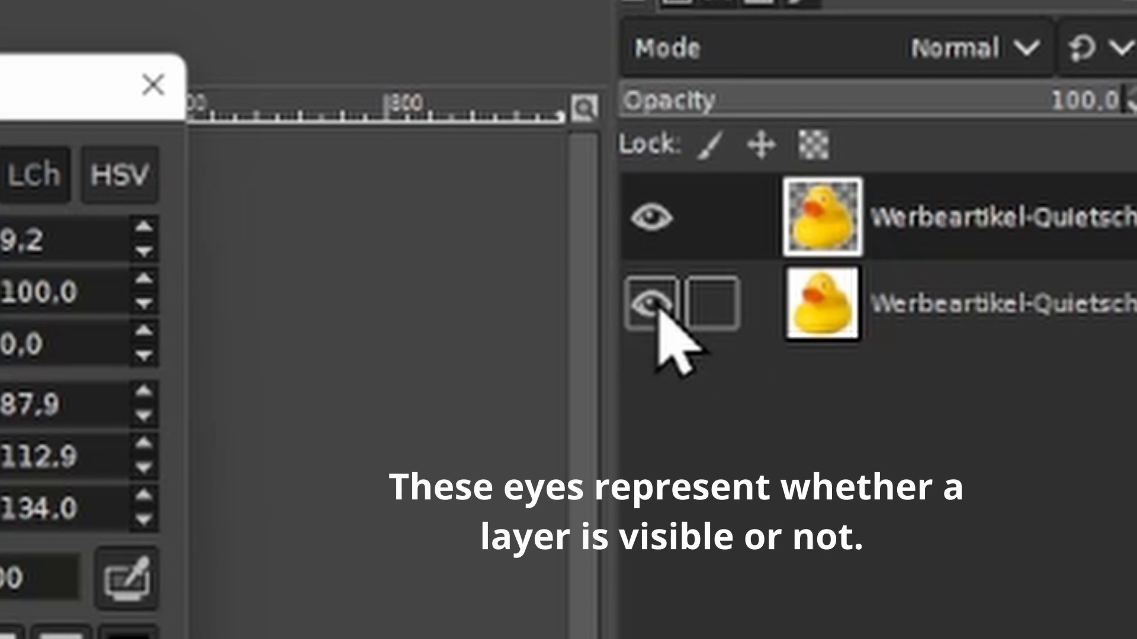
click(651, 304)
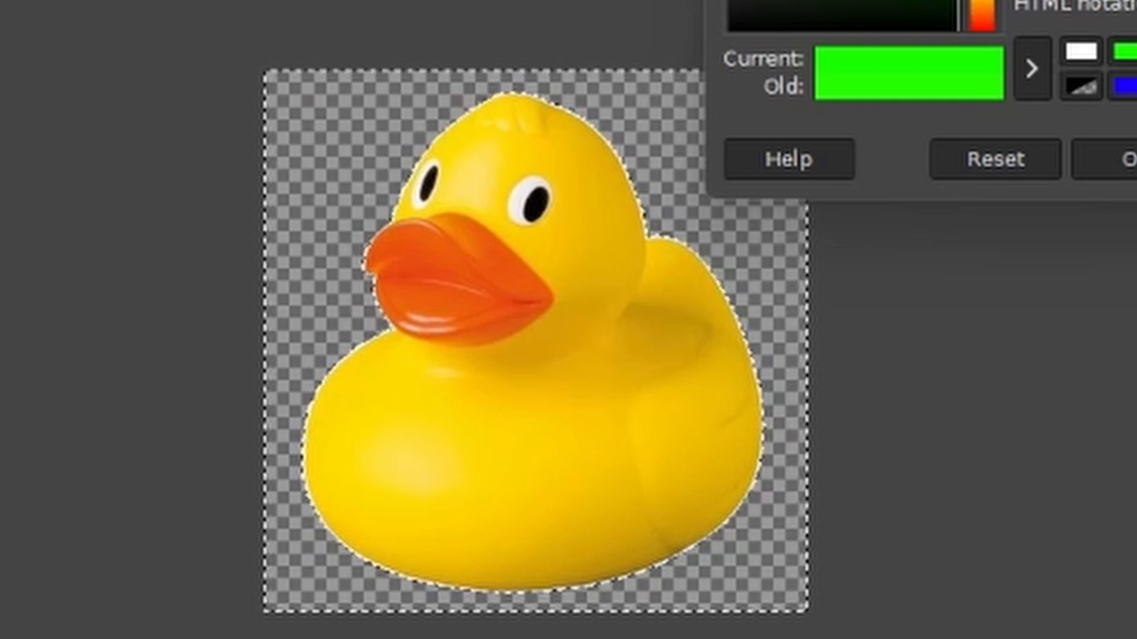
drag(806, 0, 1132, 82)
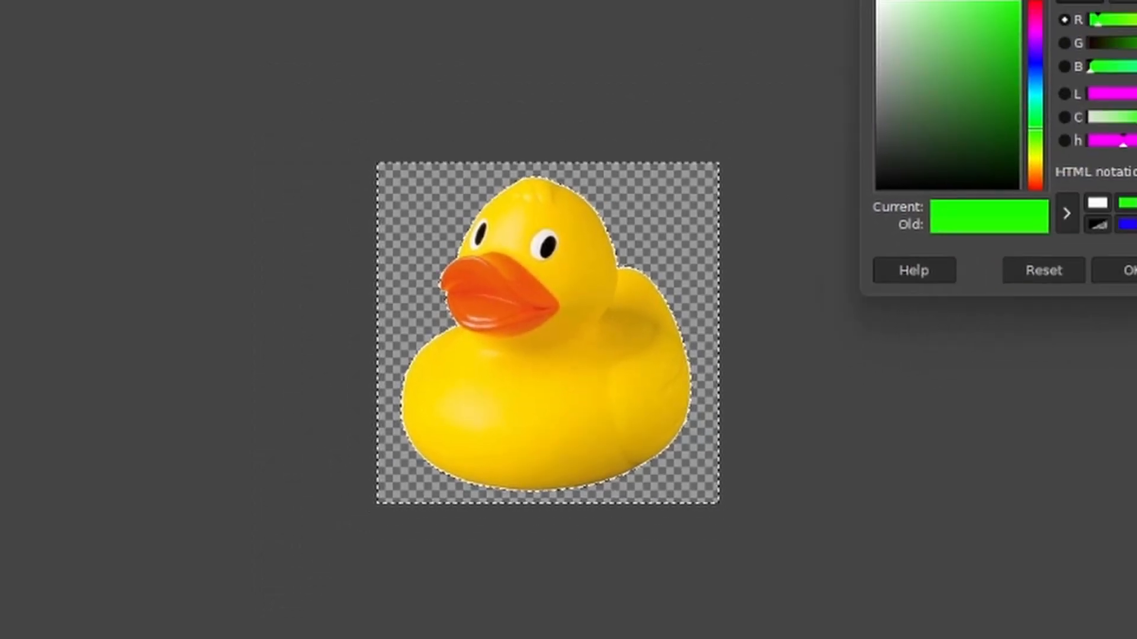
Paint the selected transparent area around the duck green with the Paintbrush, and delete the green paint from the selection
click(980, 100)
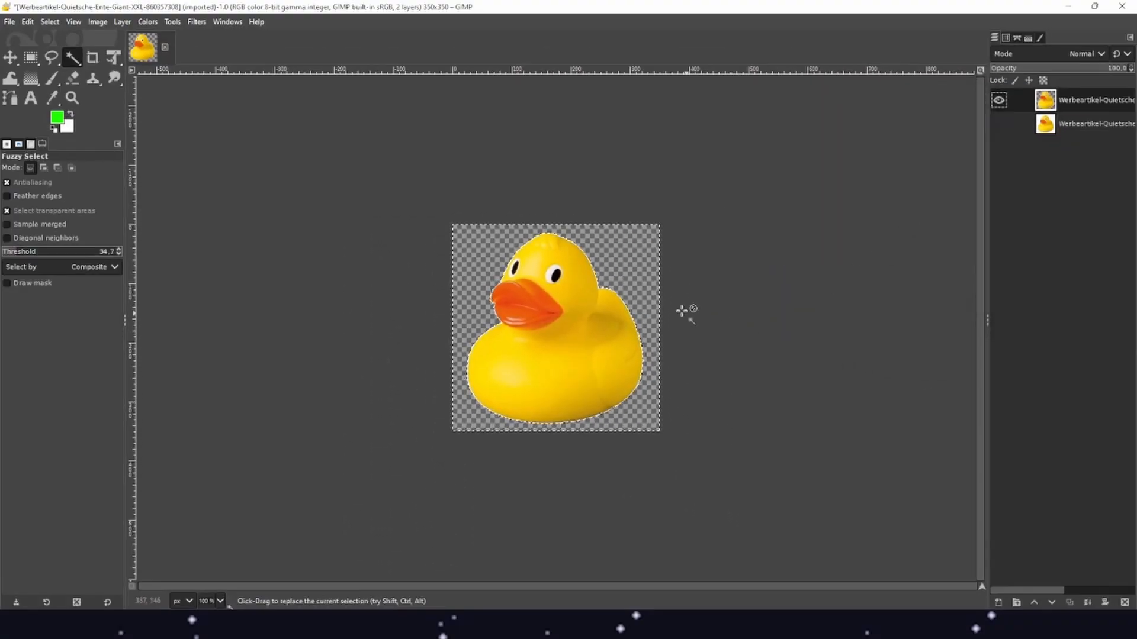
click(58, 77)
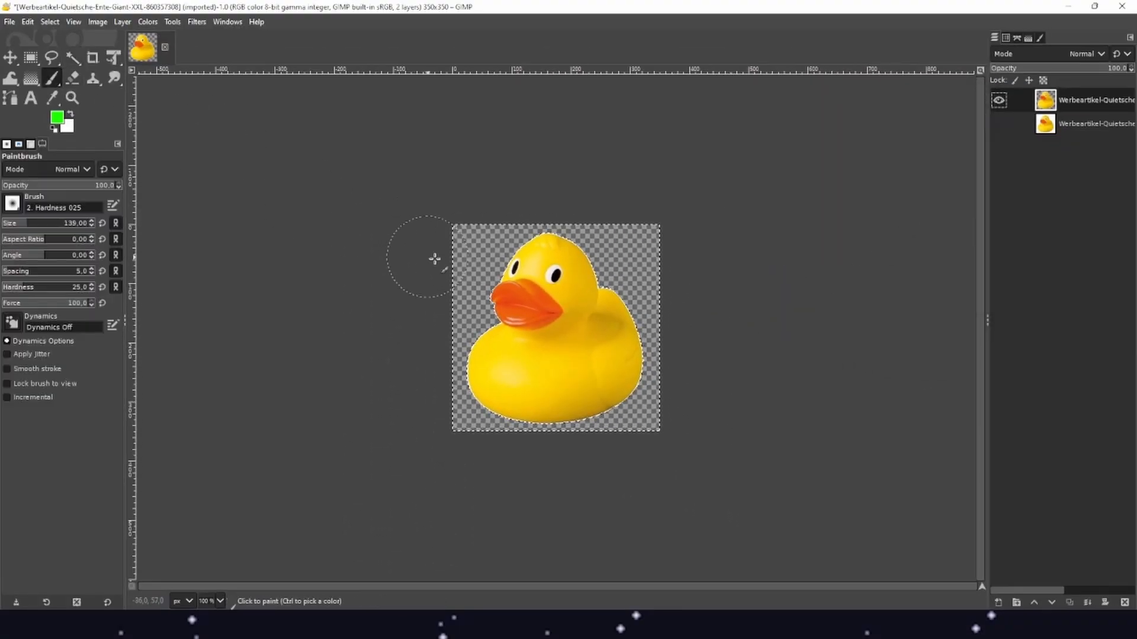
mouse_move(456, 239)
mouse_down()
mouse_move(467, 299)
mouse_move(637, 262)
mouse_move(621, 244)
mouse_up()
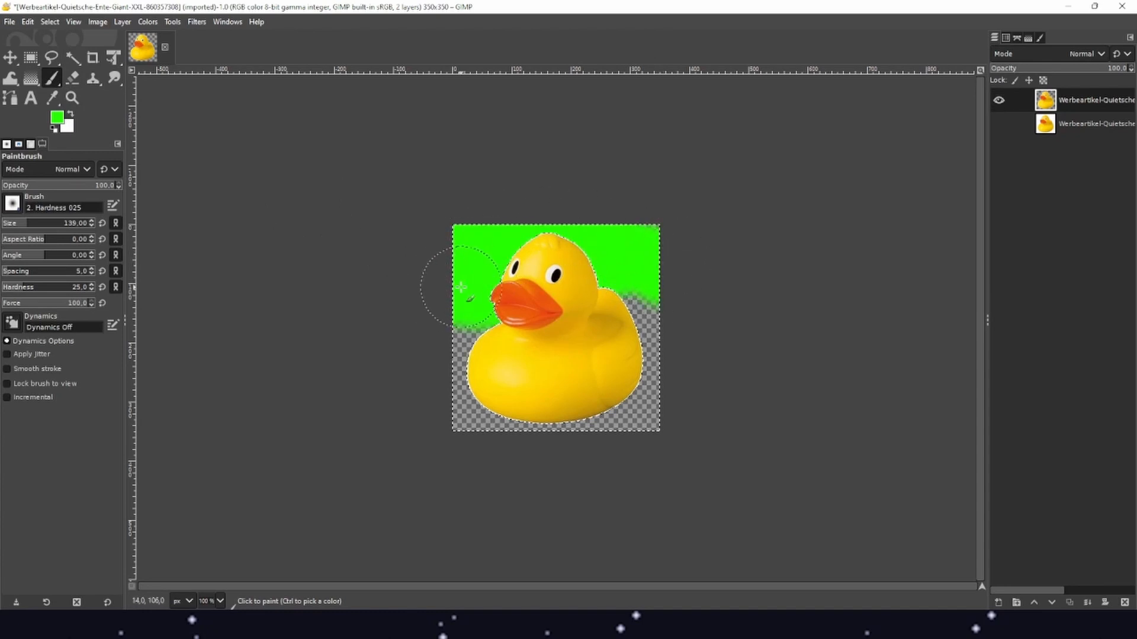
drag(426, 363, 562, 416)
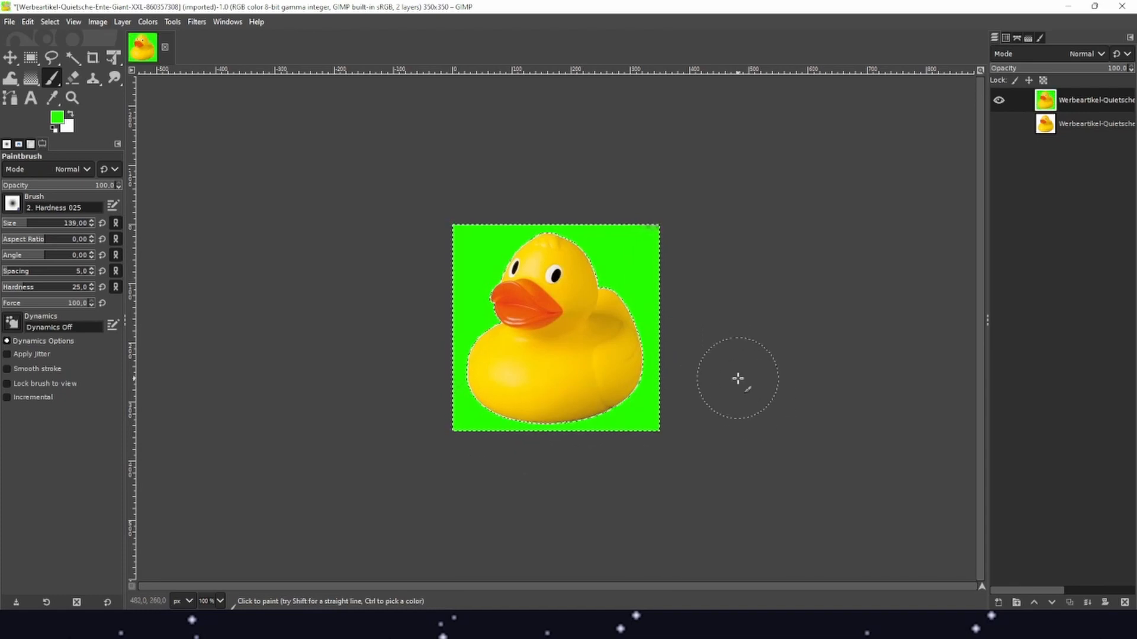
key(Delete)
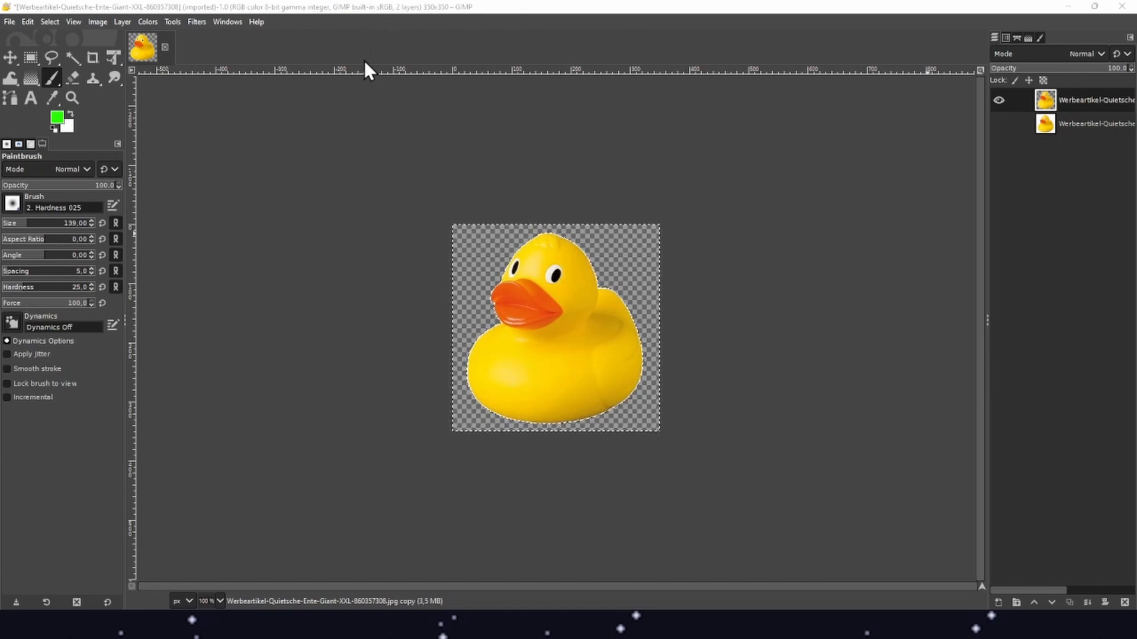
Open images.jpg from the ComputerWundsam folder as a separate image
click(9, 21)
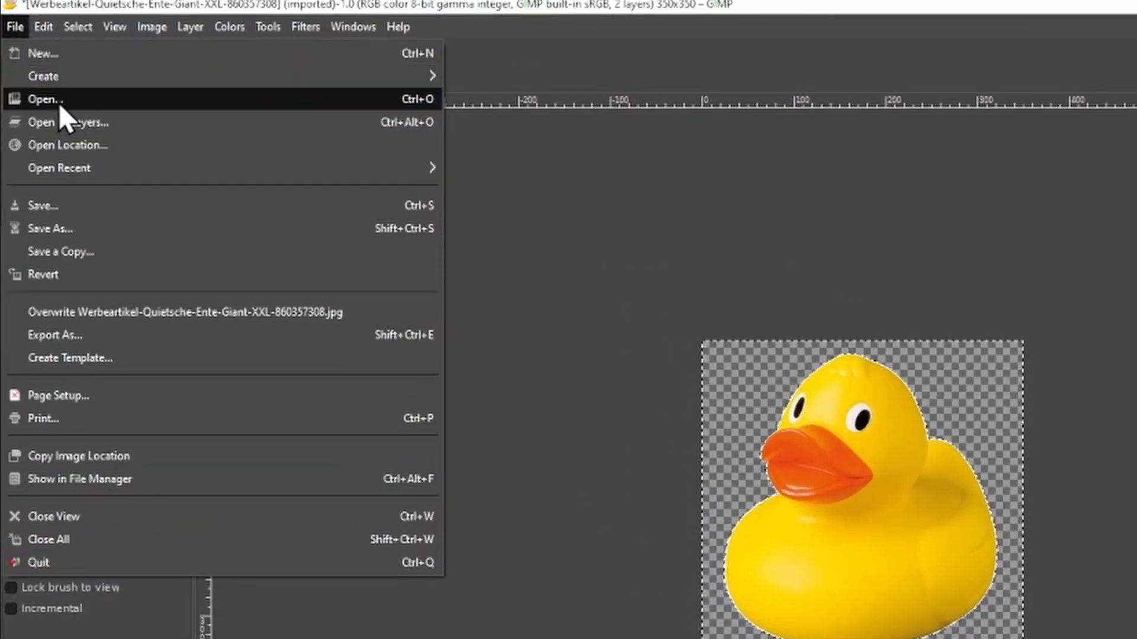
click(37, 83)
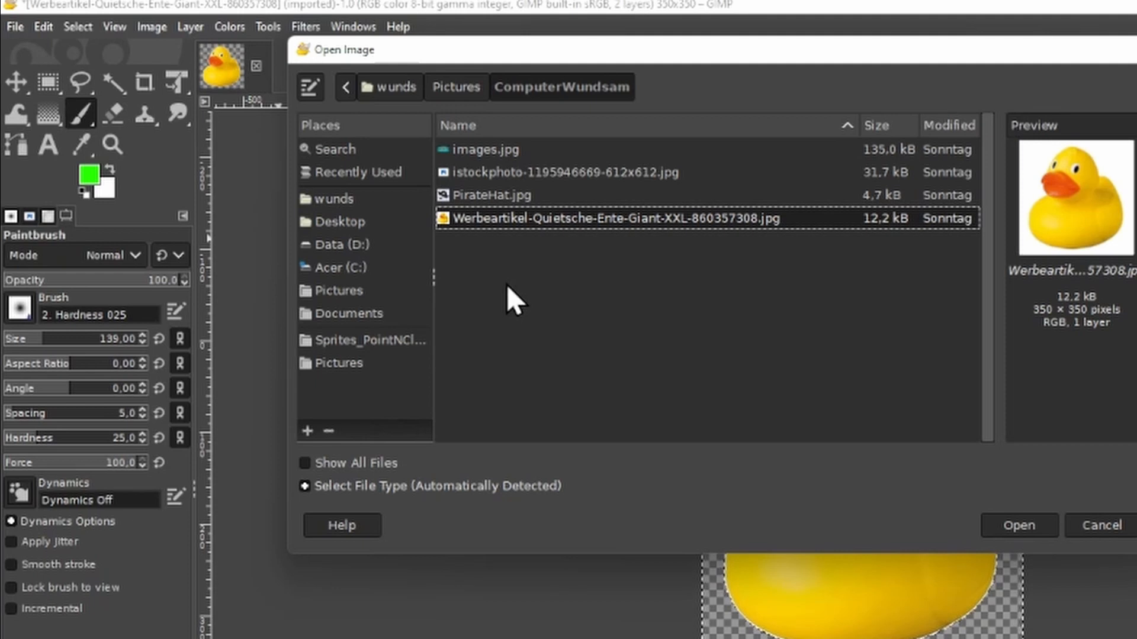
click(516, 150)
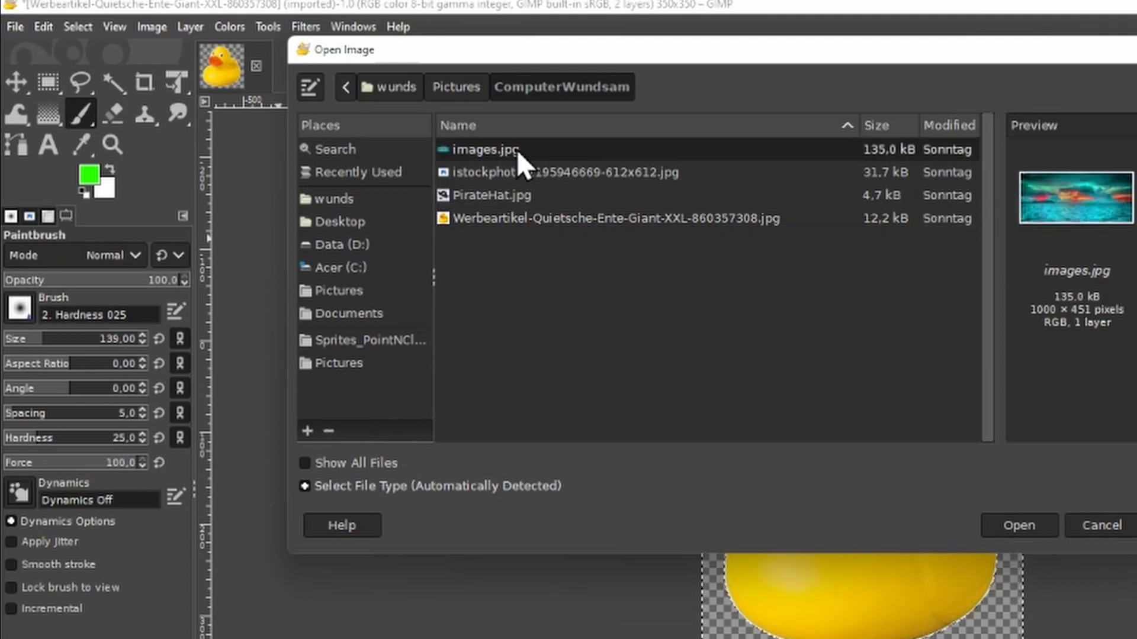
double_click(517, 151)
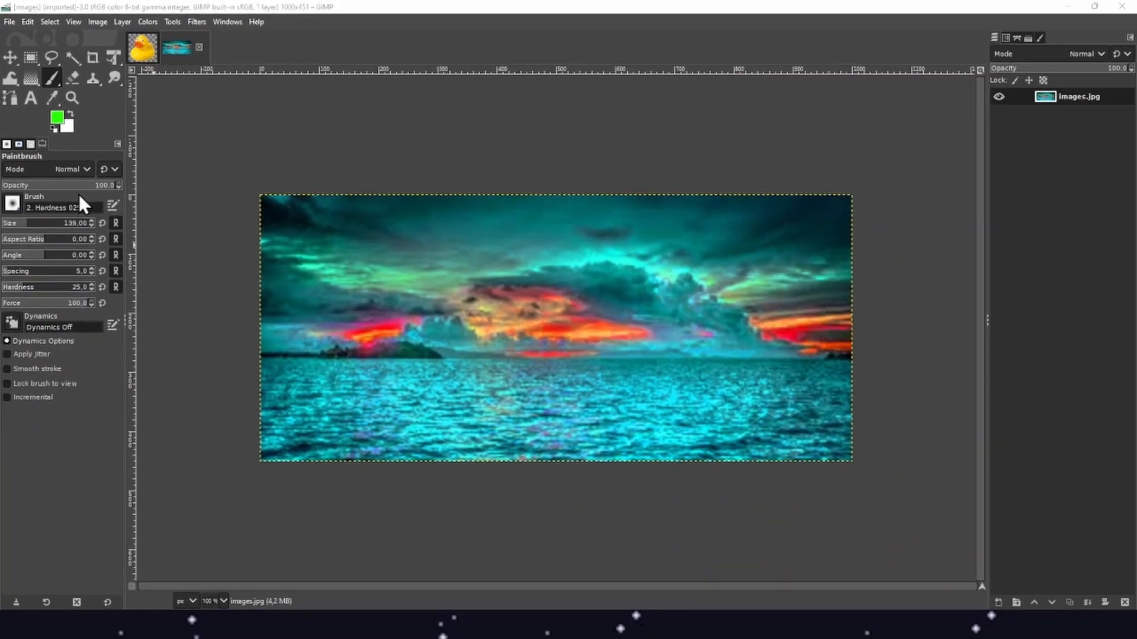
Return to the duck image, invert the background selection so that the duck is selected, and copy it
click(130, 48)
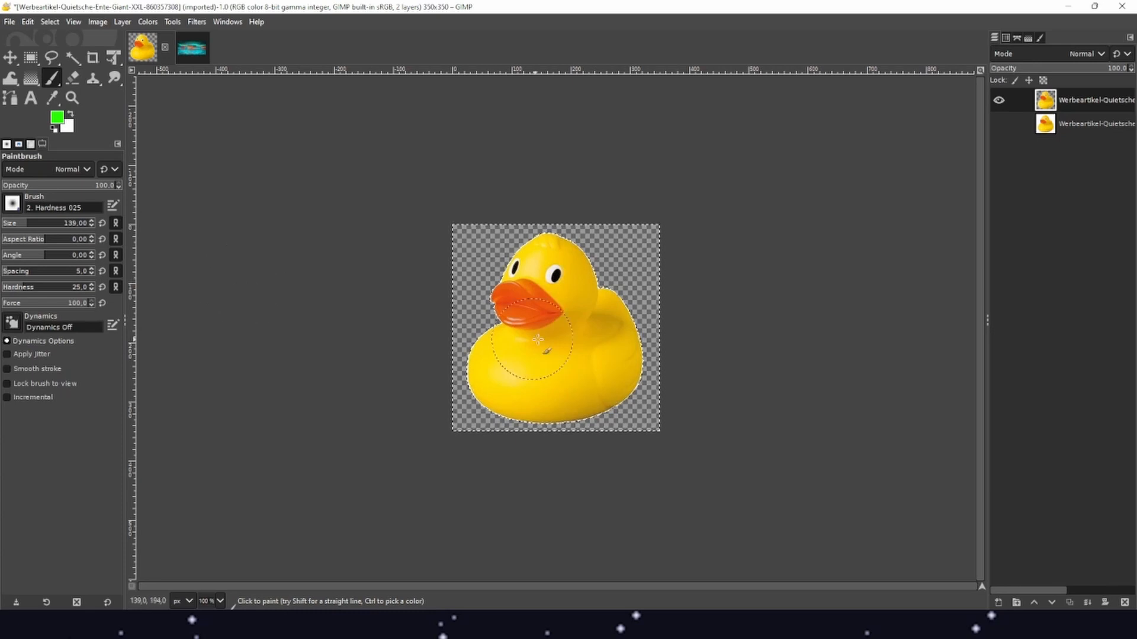
right_click(509, 284)
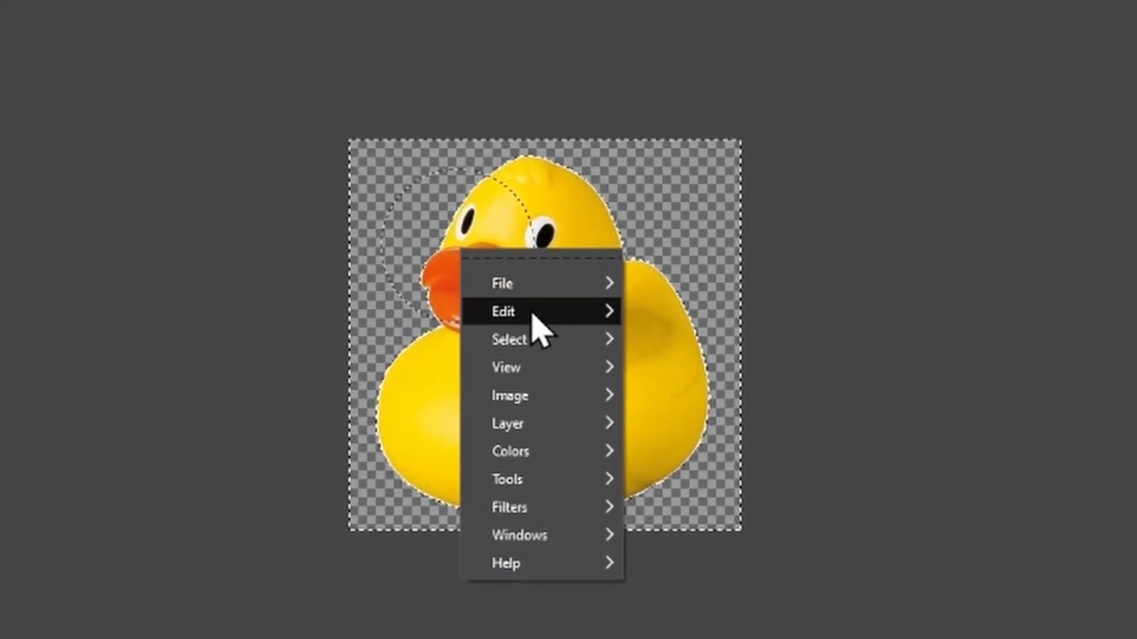
mouse_move(539, 344)
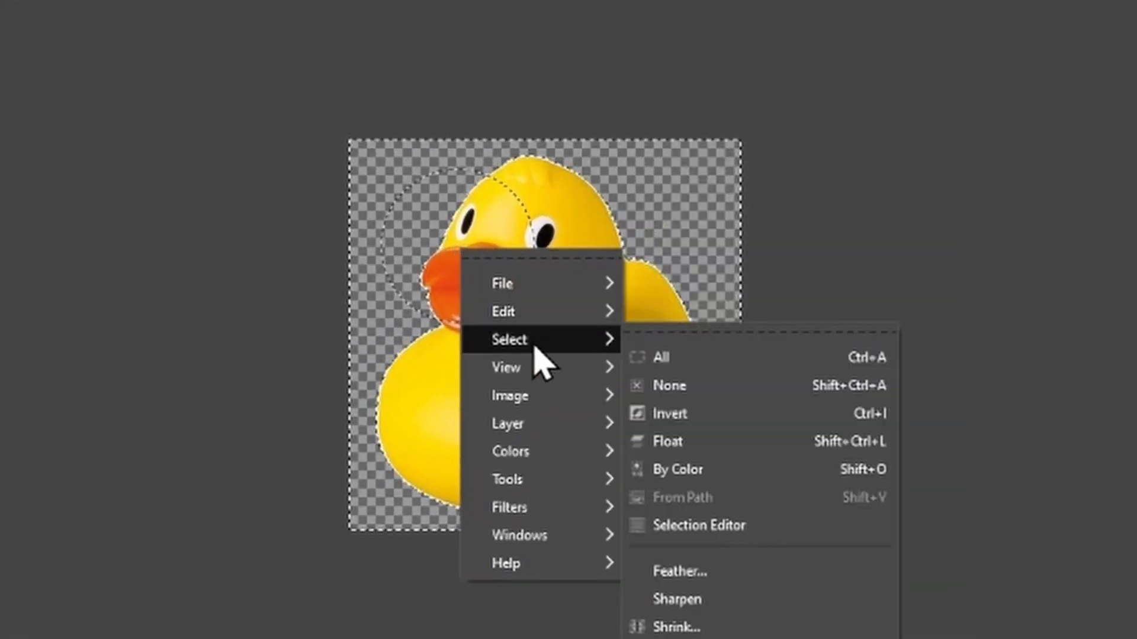
click(761, 365)
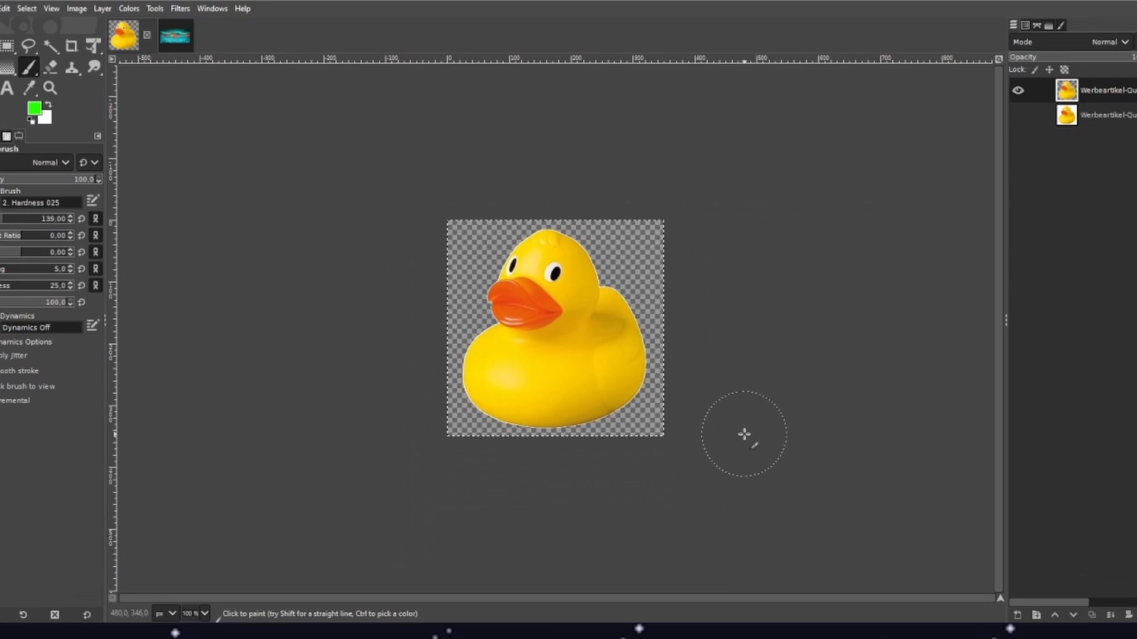
key(ctrl+c)
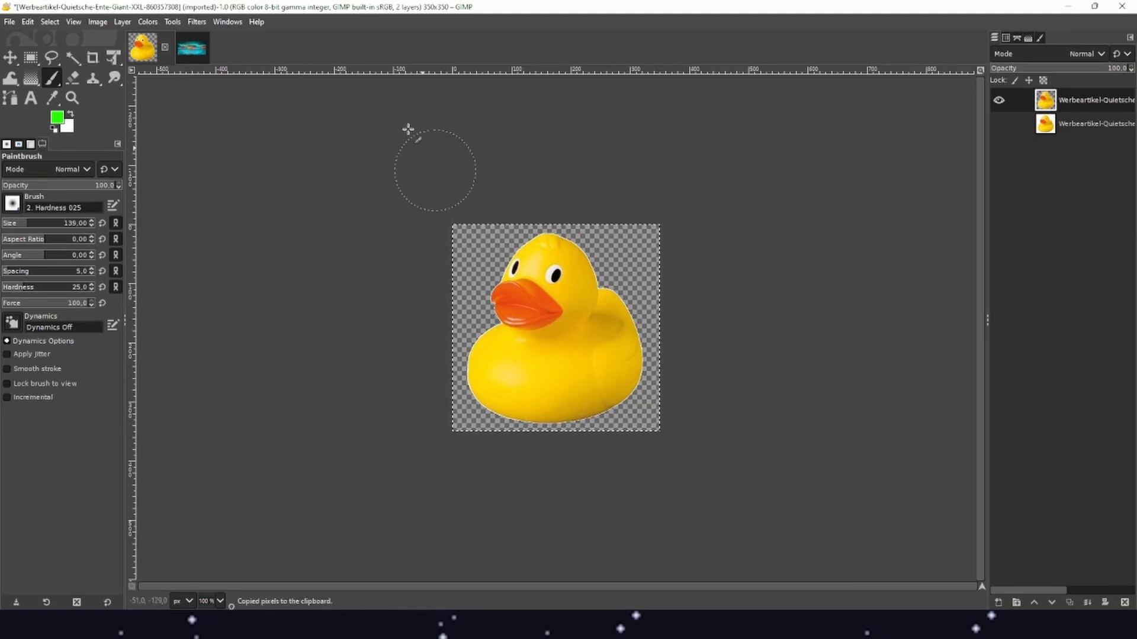
Paste the copied duck into the images.jpg seascape
click(191, 47)
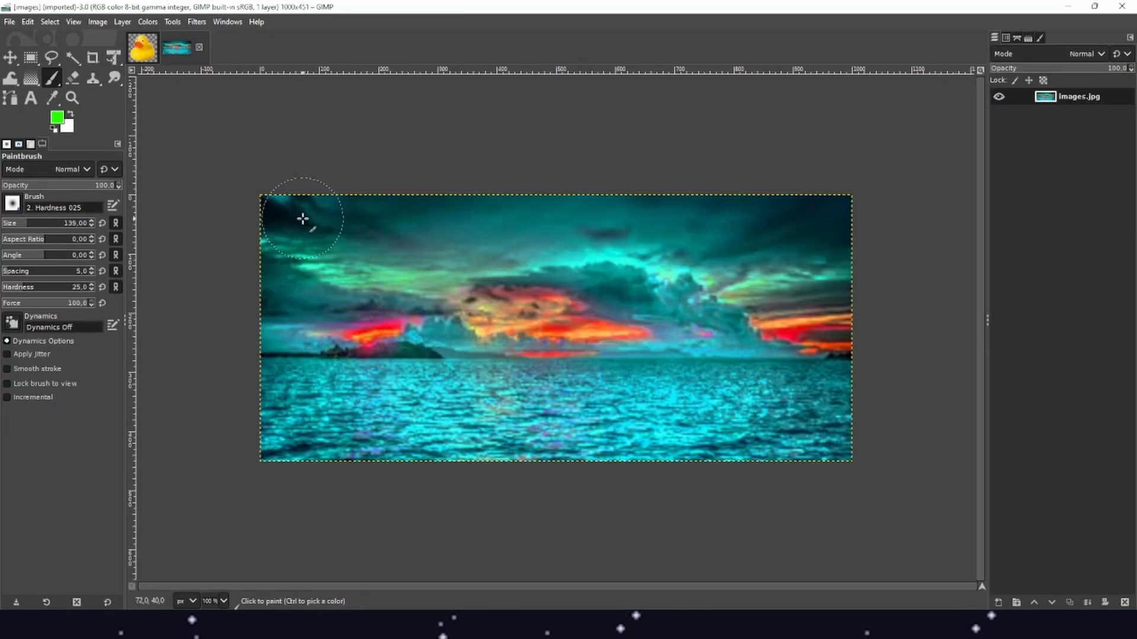
key(ctrl)
key(ctrl+v)
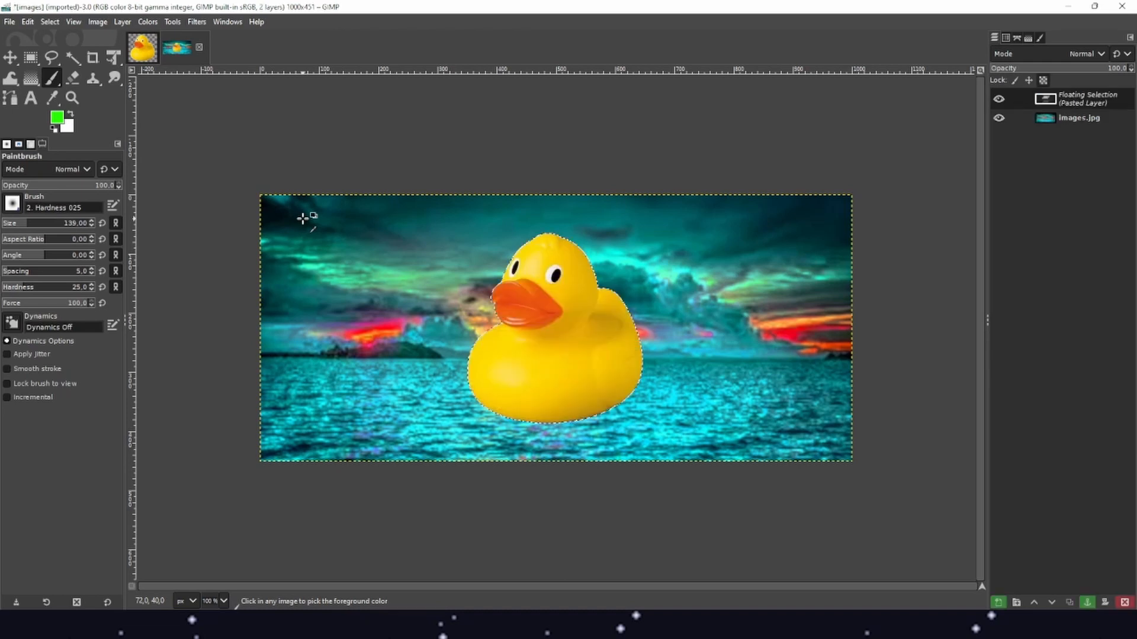
Move the pasted duck to the right part of the seascape and convert the floating selection to a new layer
click(10, 56)
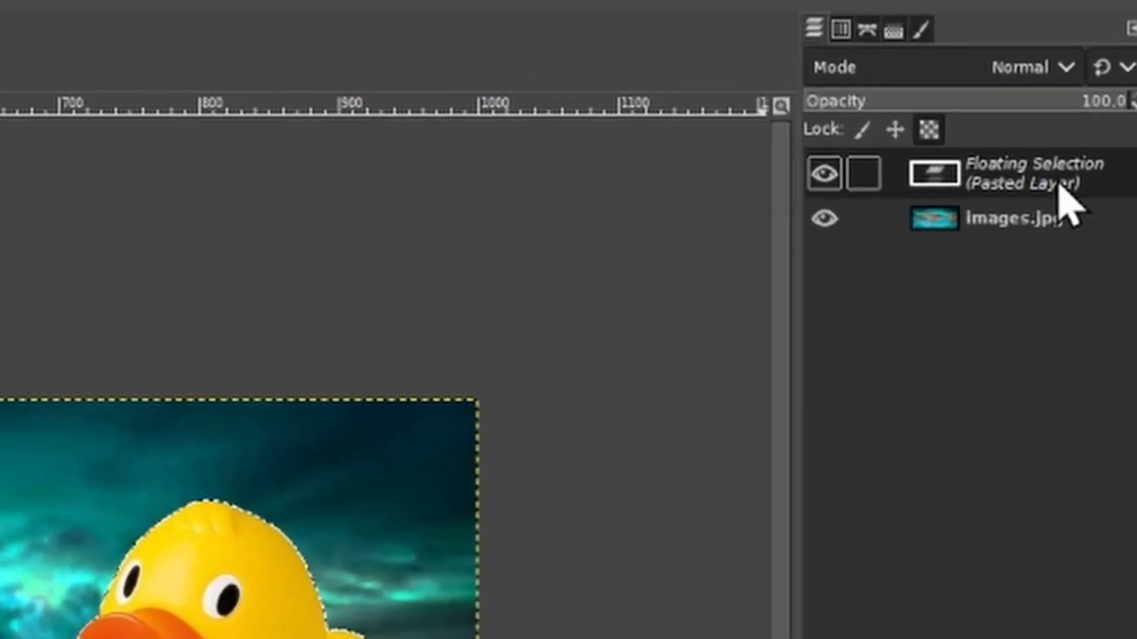
right_click(1091, 115)
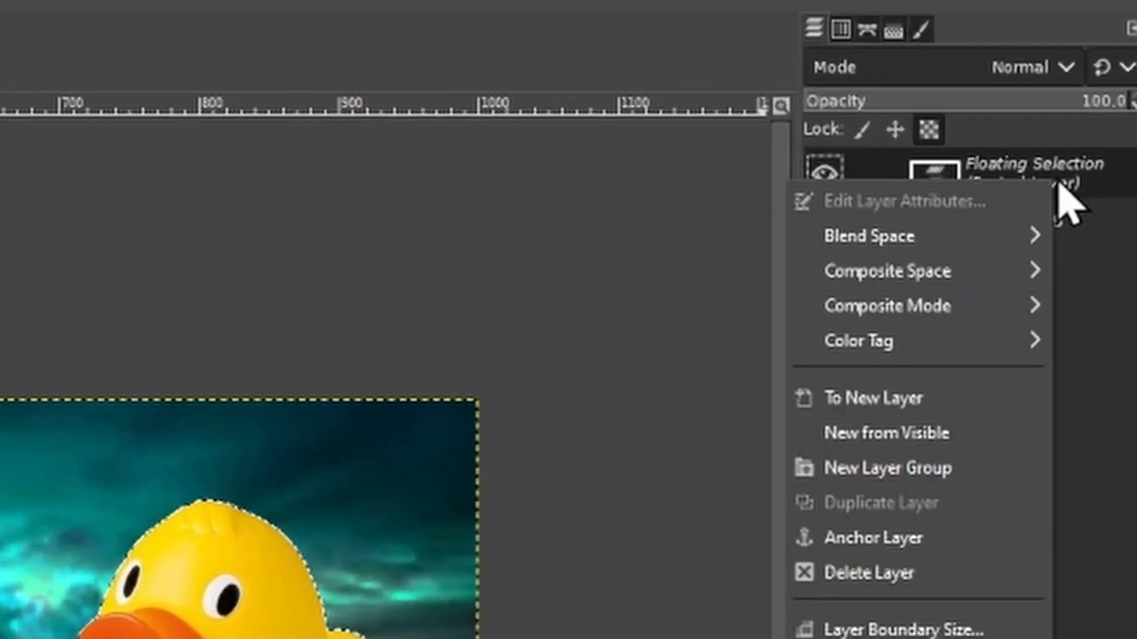
click(935, 402)
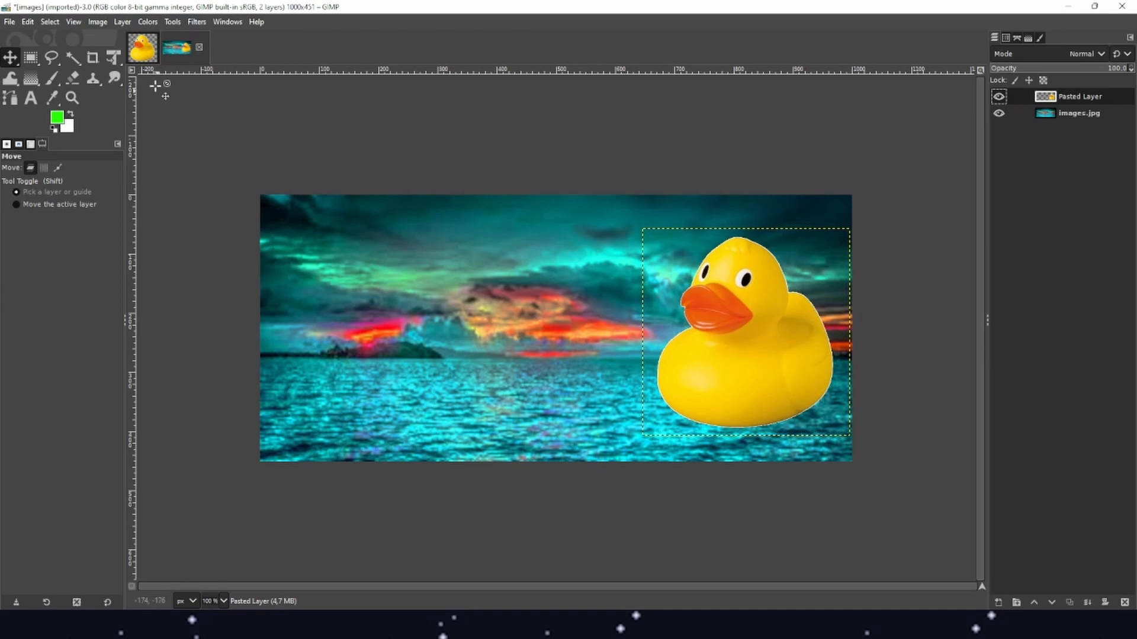
Return to the duck image and add PirateHat.jpg from the ComputerWundsam folder as a new layer on top
click(143, 48)
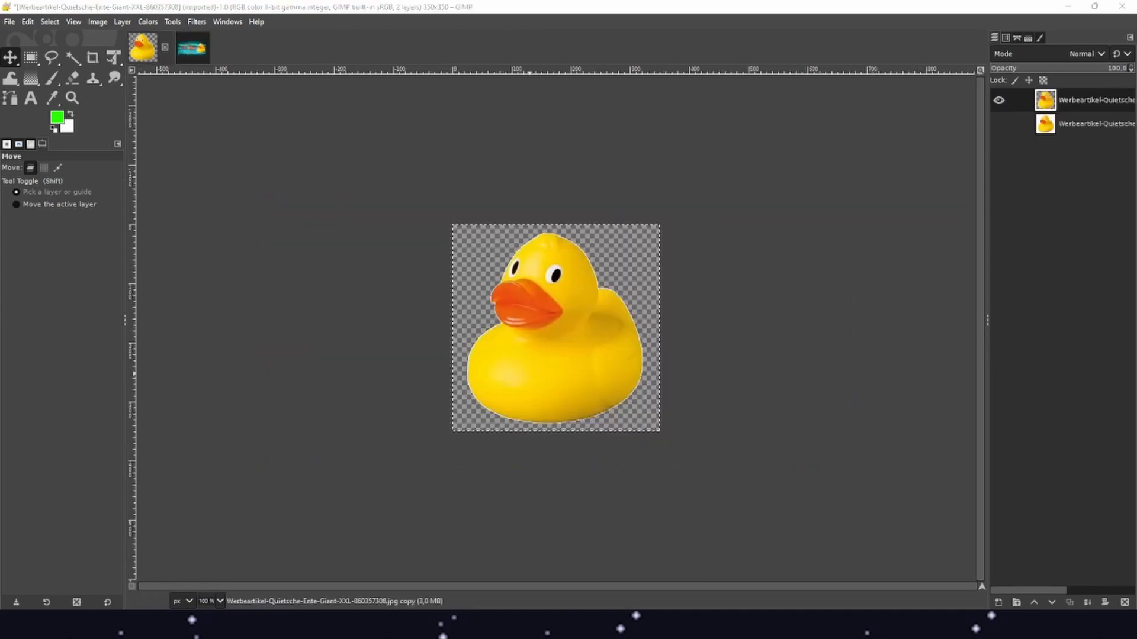
drag(1136, 101, 746, 58)
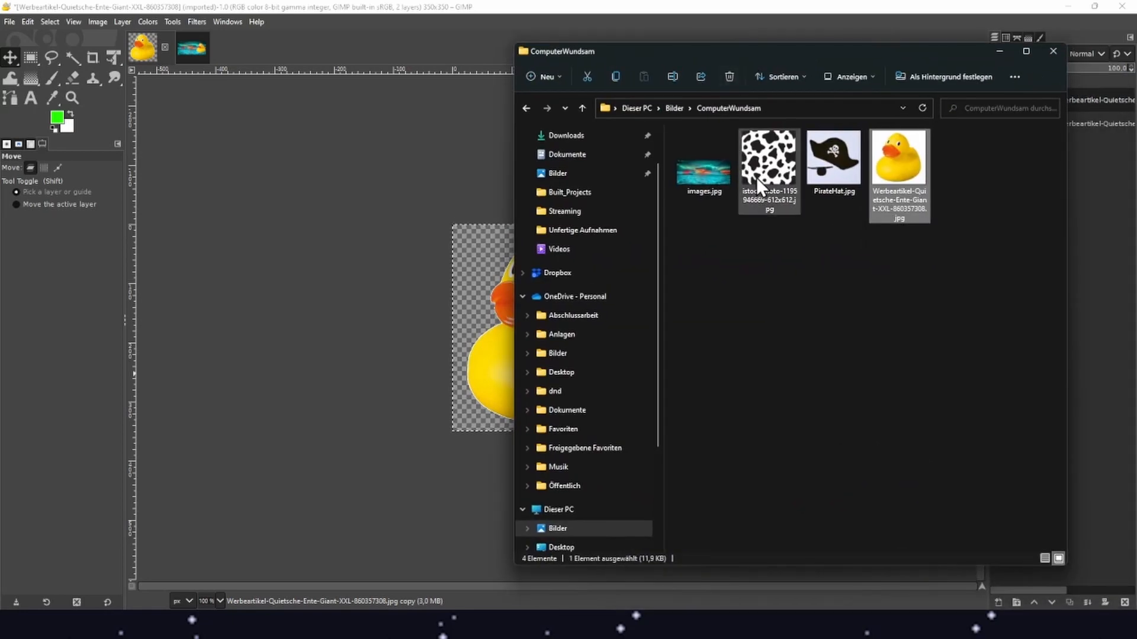
click(850, 215)
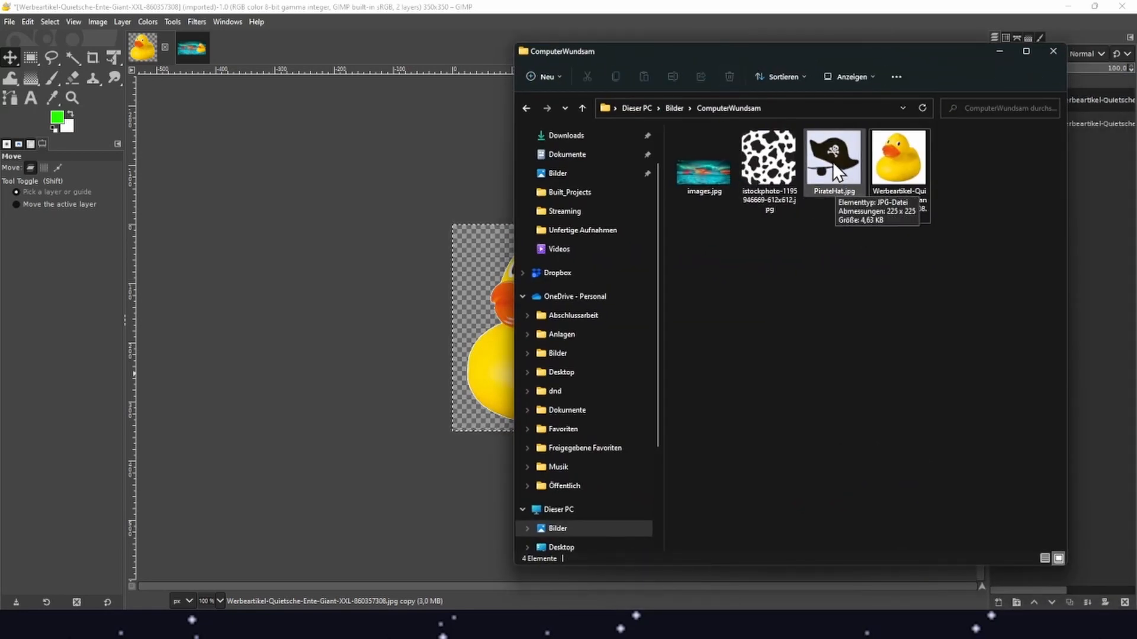
drag(832, 162, 485, 311)
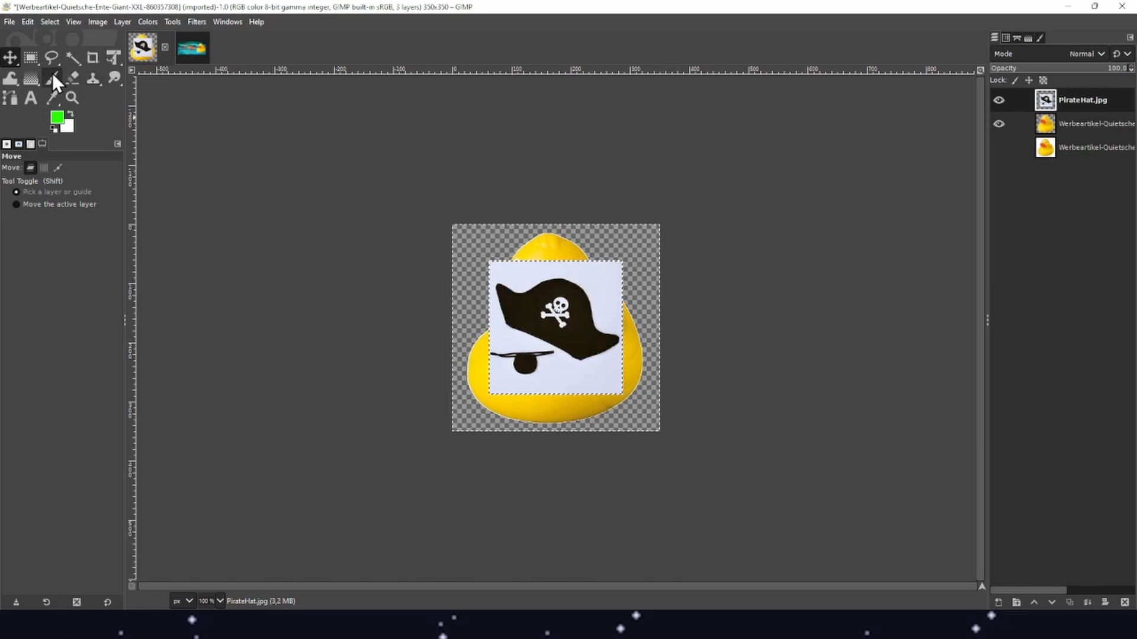
Select the light background of the PirateHat.jpg layer with Fuzzy Select and try to delete it
click(72, 58)
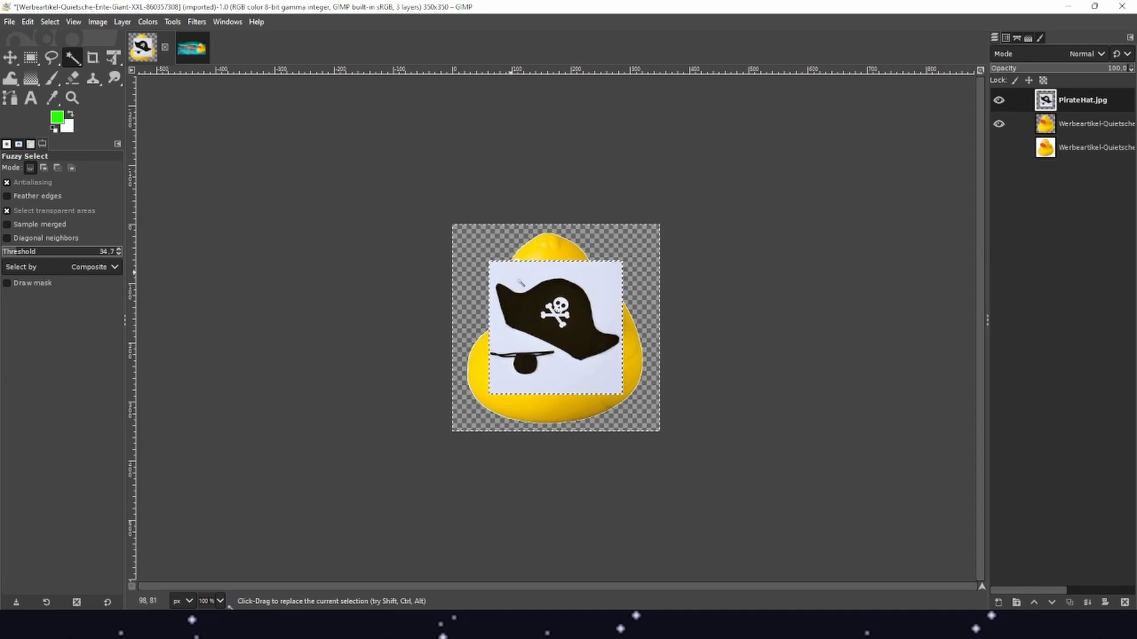
click(511, 273)
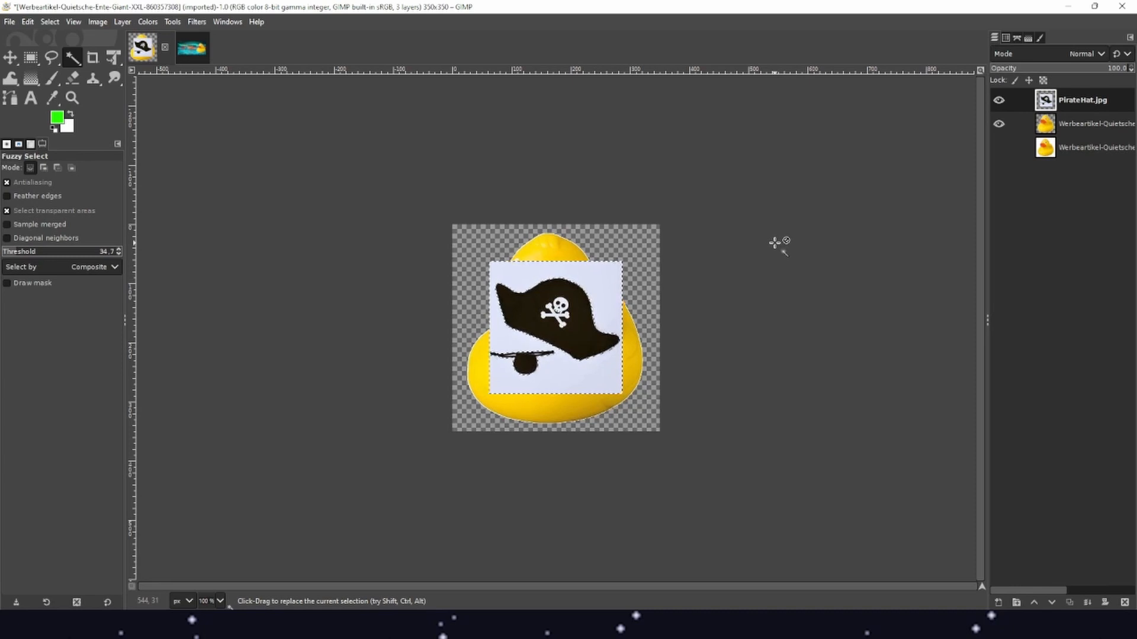
key(Delete)
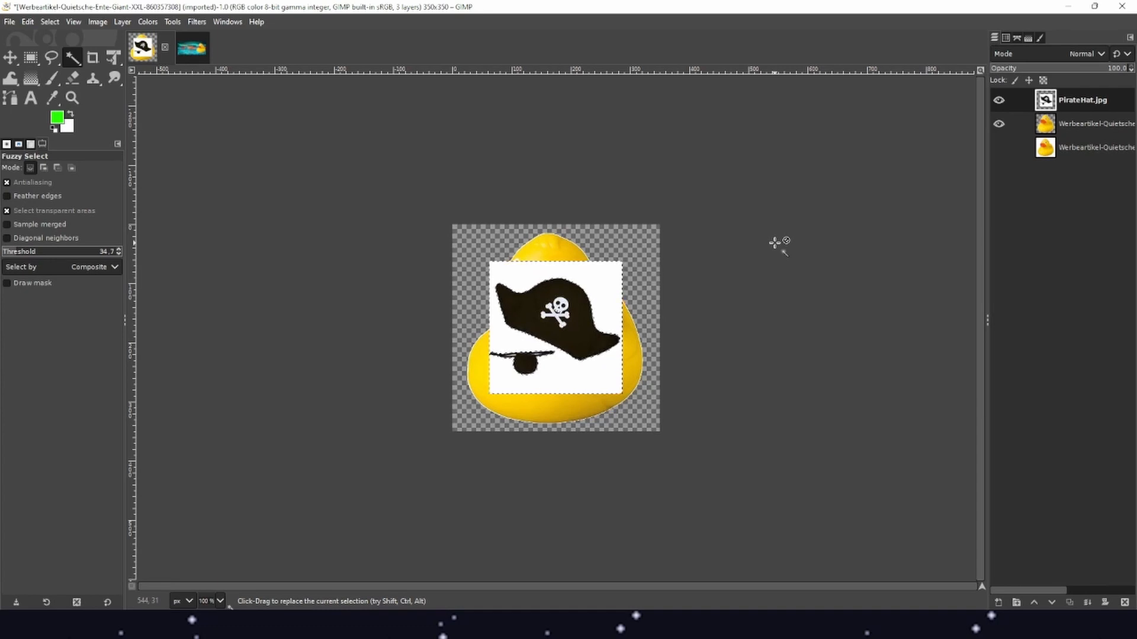
Add an alpha channel to the PirateHat.jpg layer and delete its selected background to transparency
right_click(1075, 98)
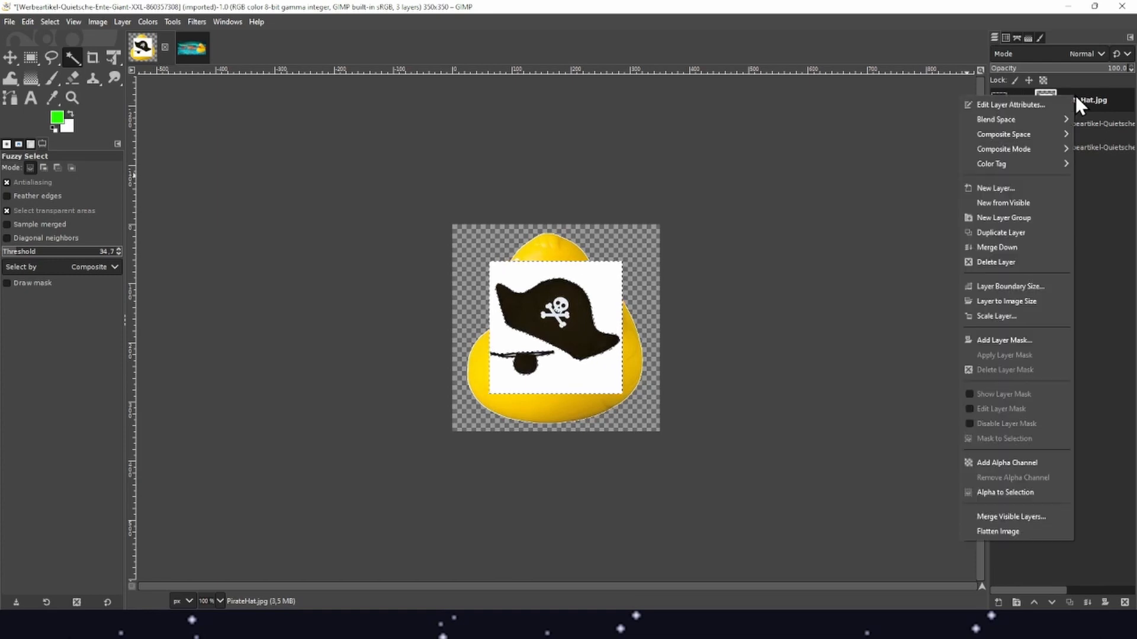
click(997, 463)
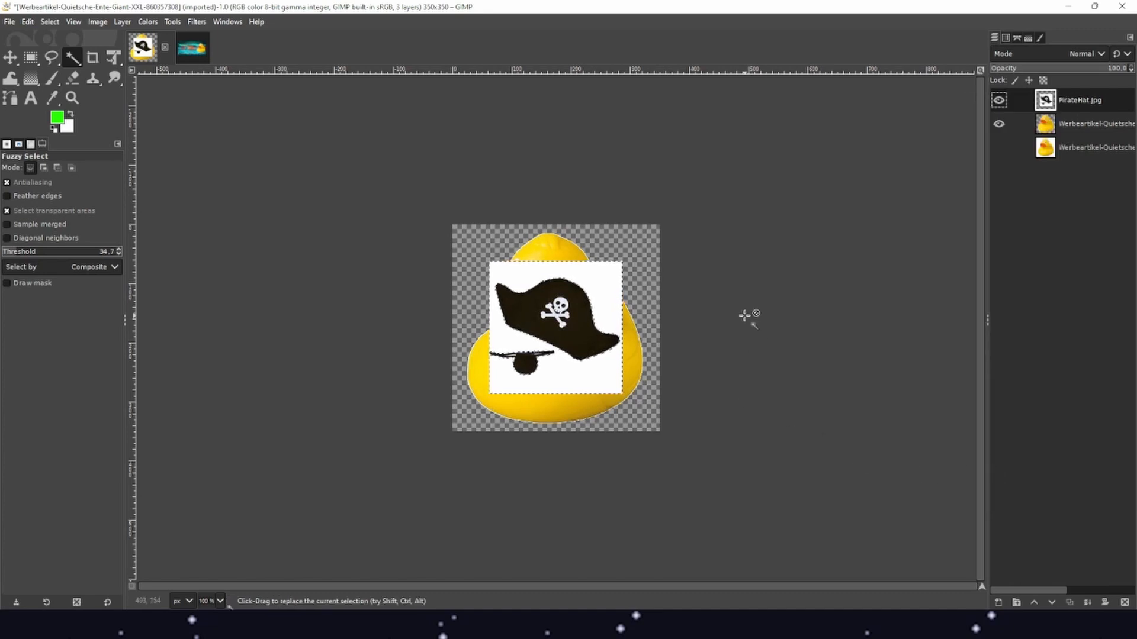
key(Delete)
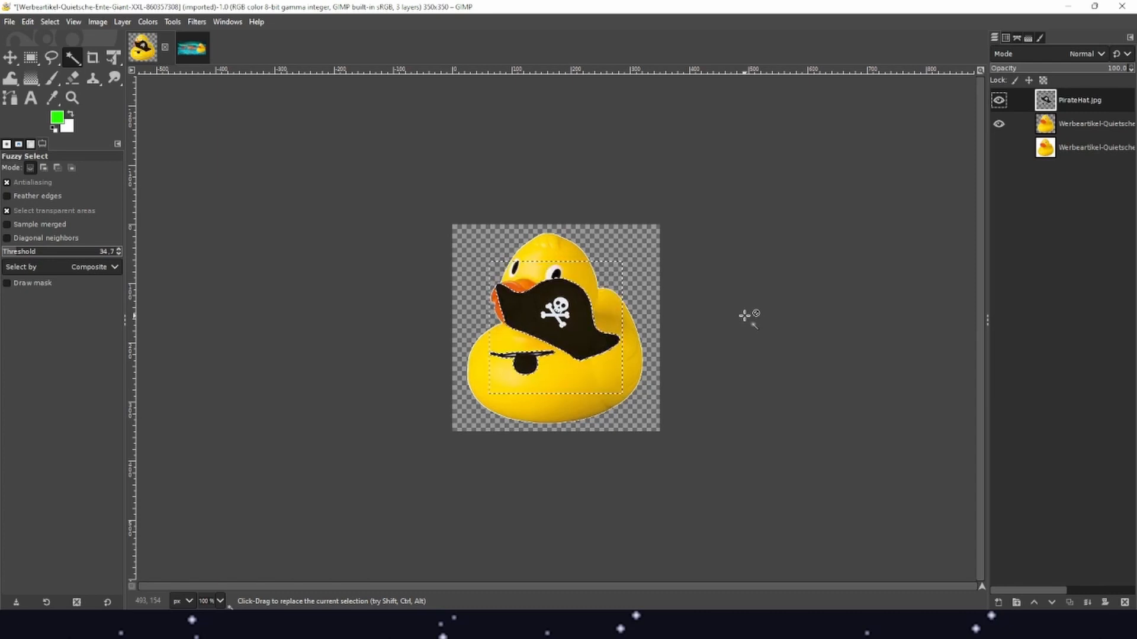
Try the pirate hat layer on the duck's head with the Move tool, and move it back down over the body
click(9, 59)
drag(578, 337, 591, 261)
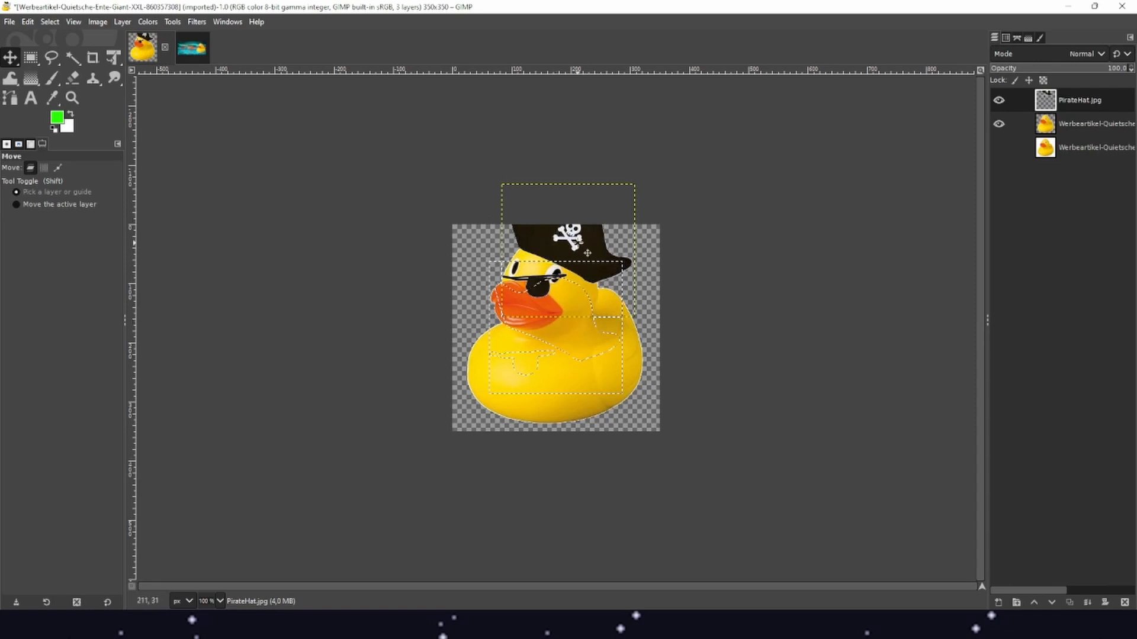
drag(587, 252, 579, 336)
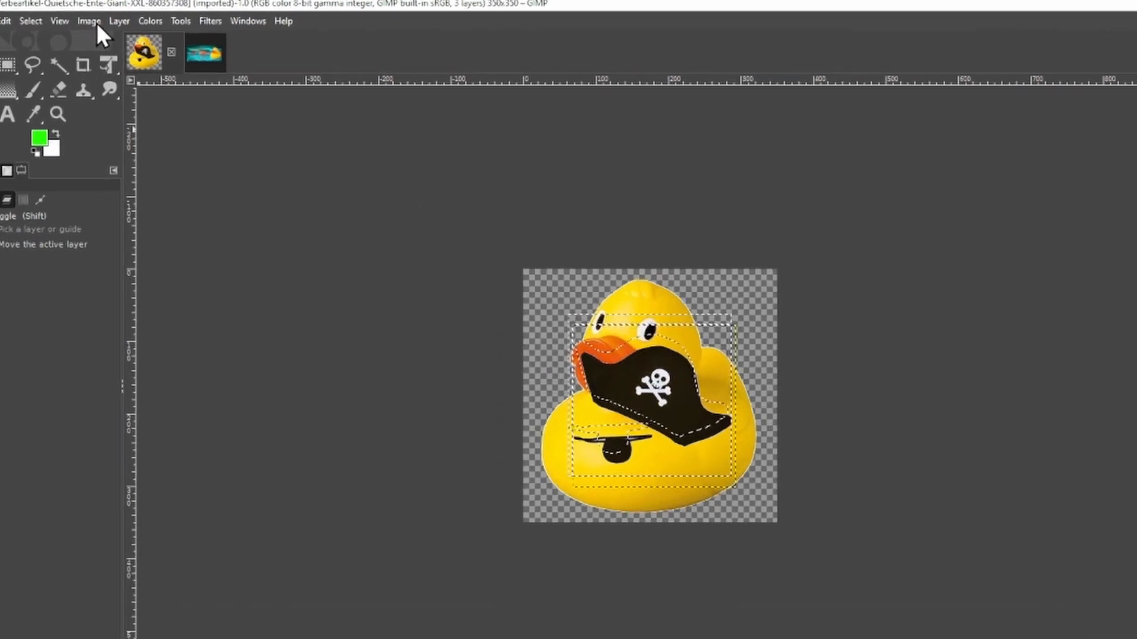
Enlarge the canvas height to 400 px, with the image shifted down by a Y offset of 50 px
click(98, 22)
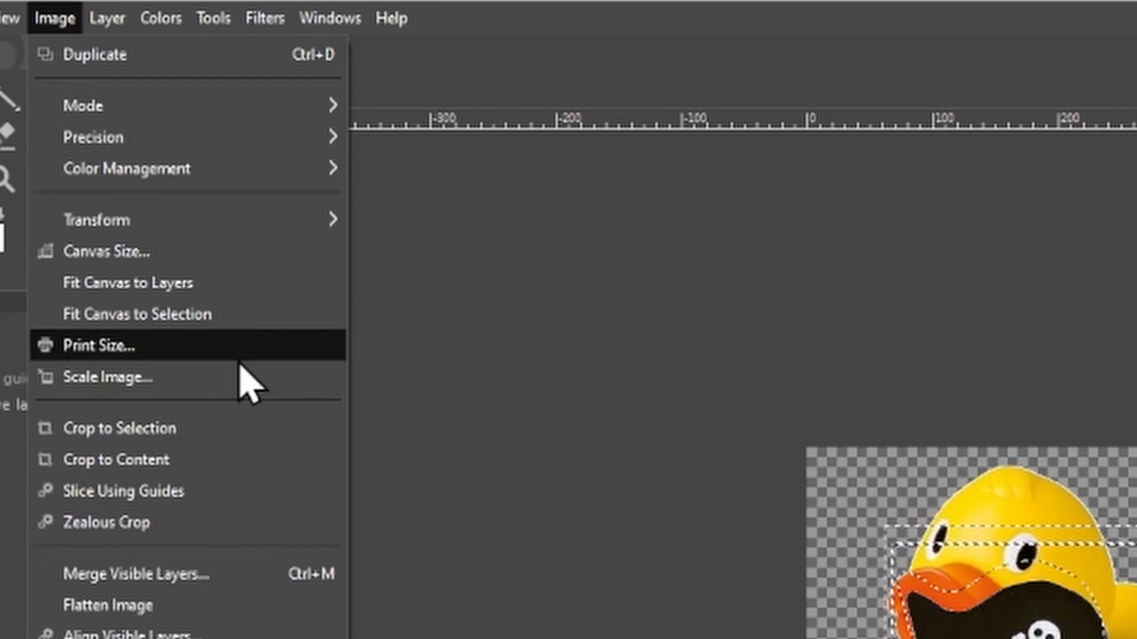
click(223, 266)
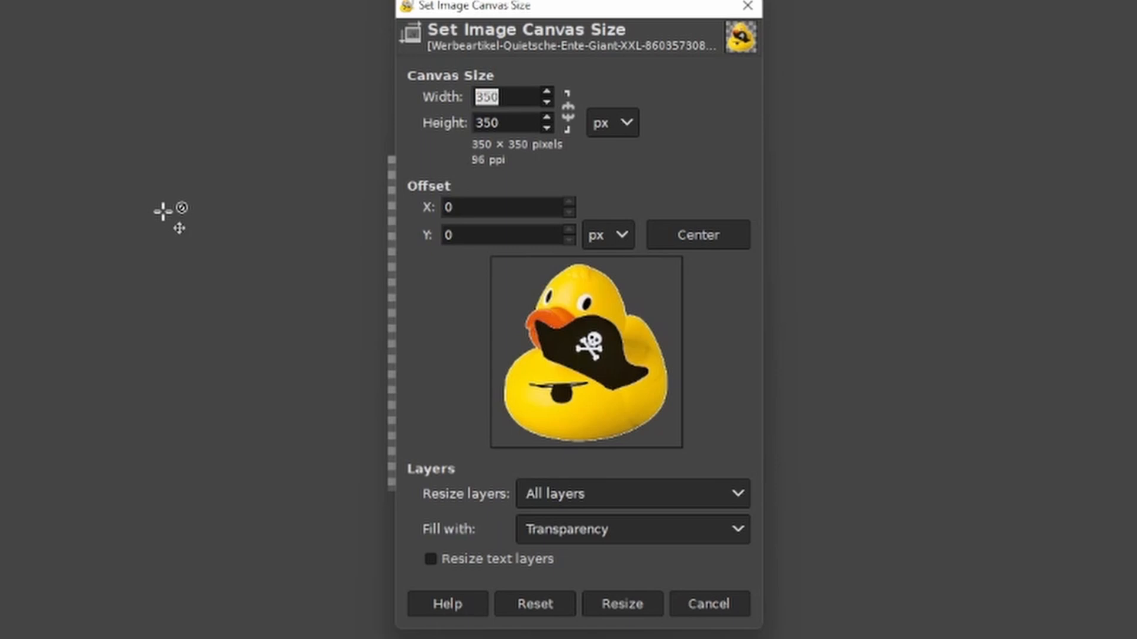
click(514, 122)
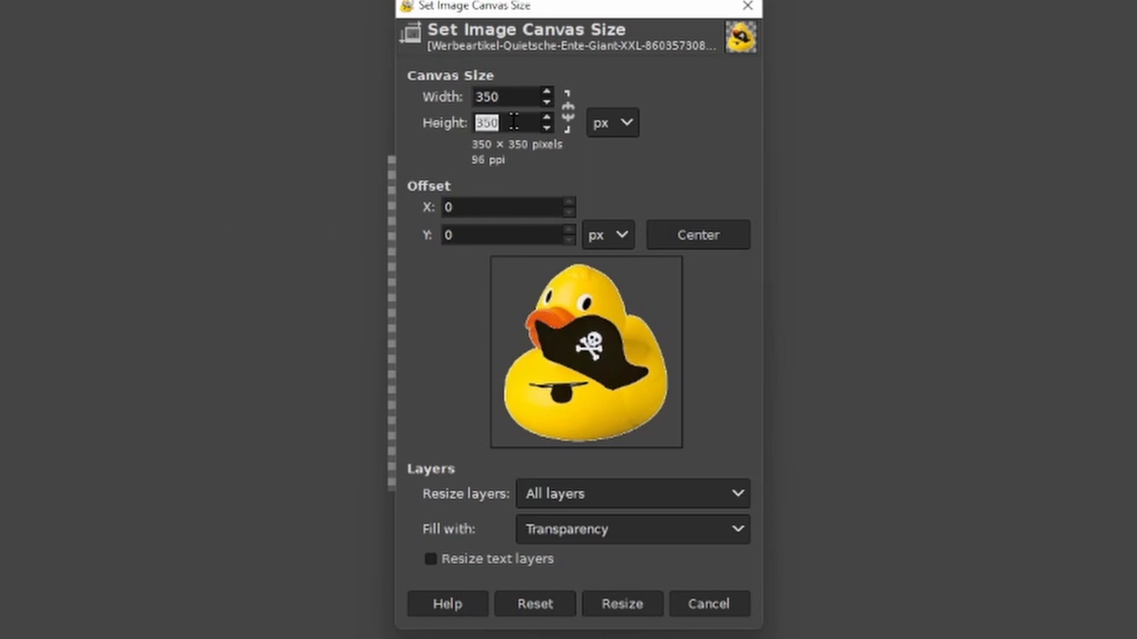
text(500)
key(BackSpace)
key(BackSpace)
key(BackSpace)
text(400)
key(Return)
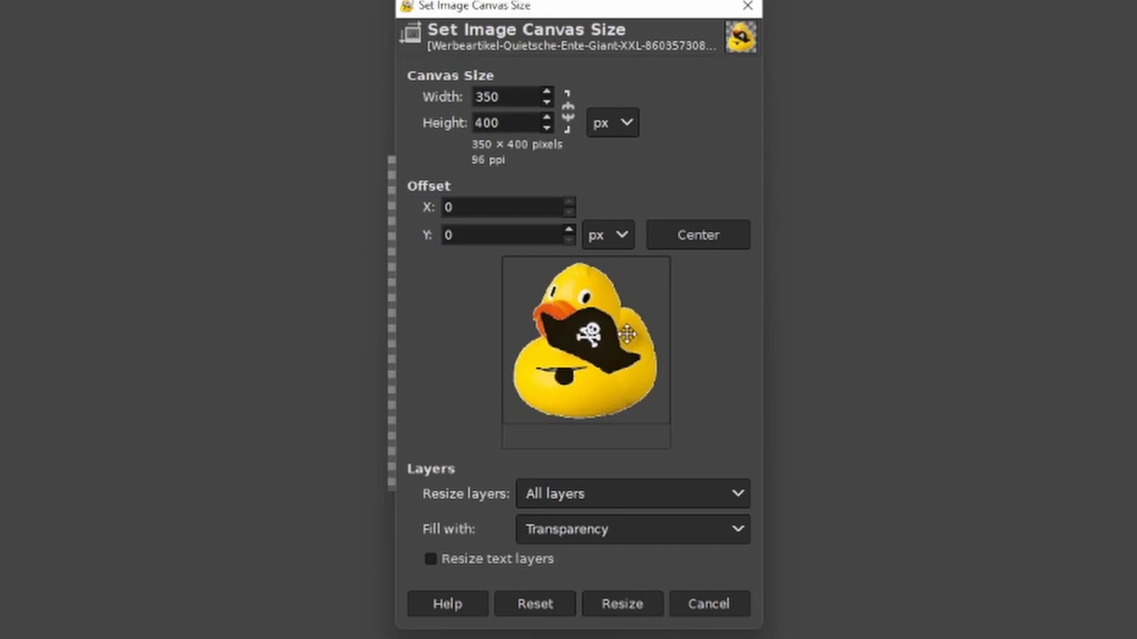
drag(593, 332, 590, 358)
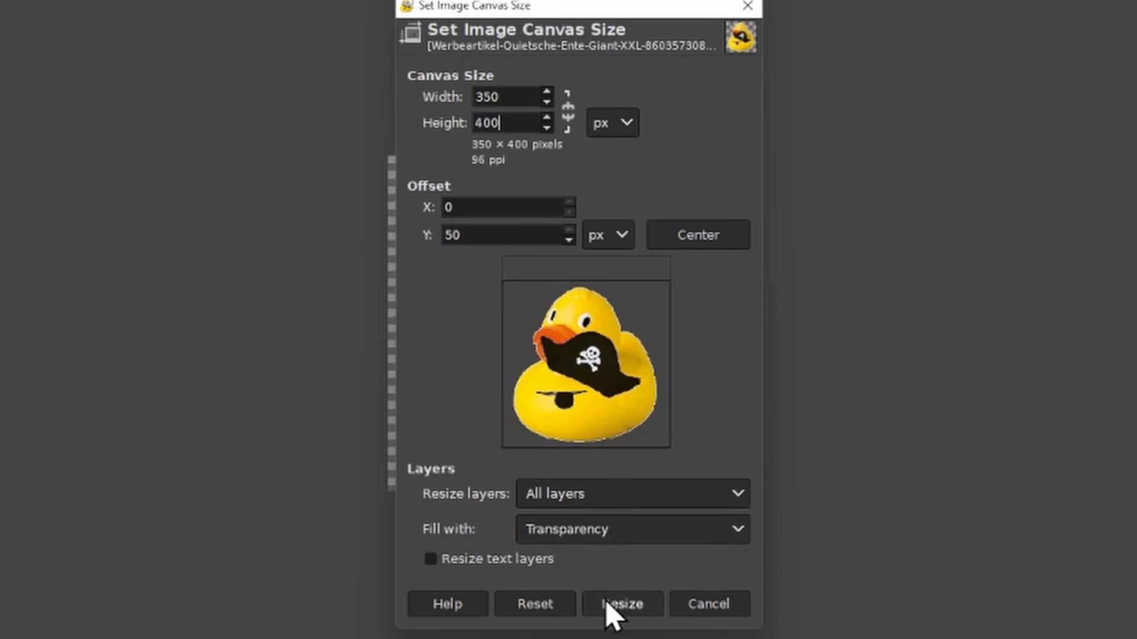
click(621, 604)
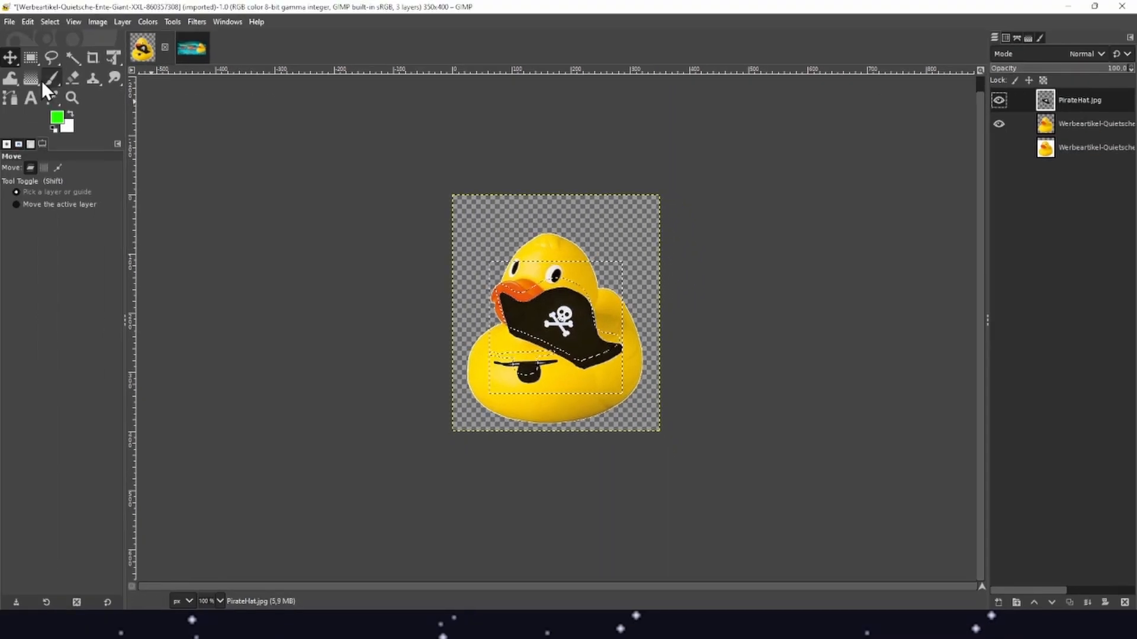
Move the pirate hat layer up onto the duck's head and clear the leftover selection
drag(584, 347, 595, 258)
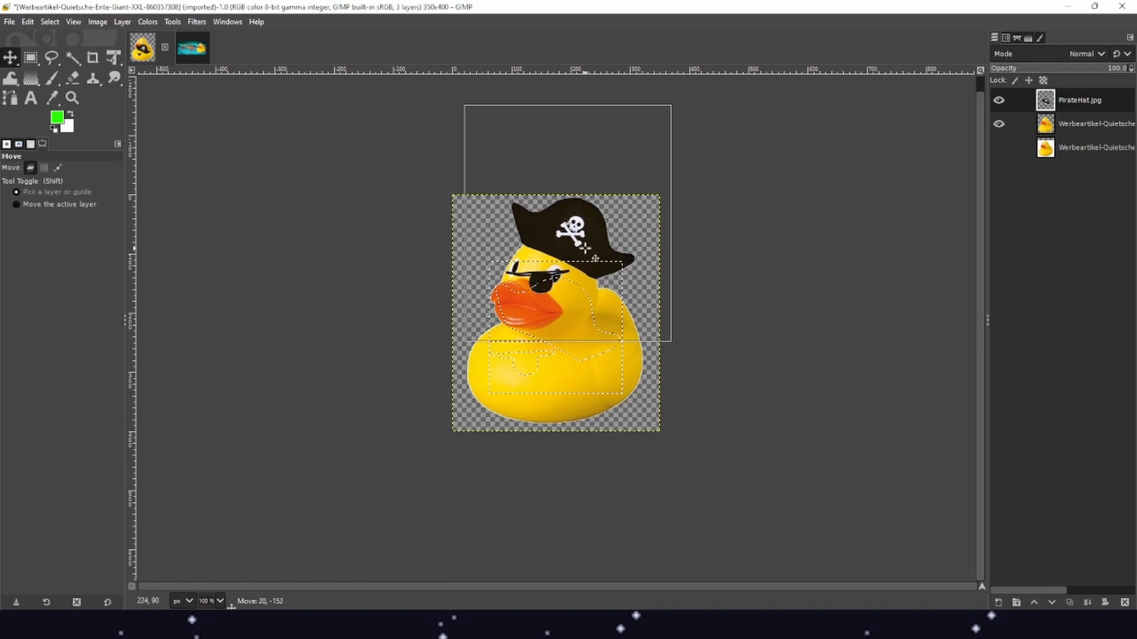
drag(595, 258, 595, 258)
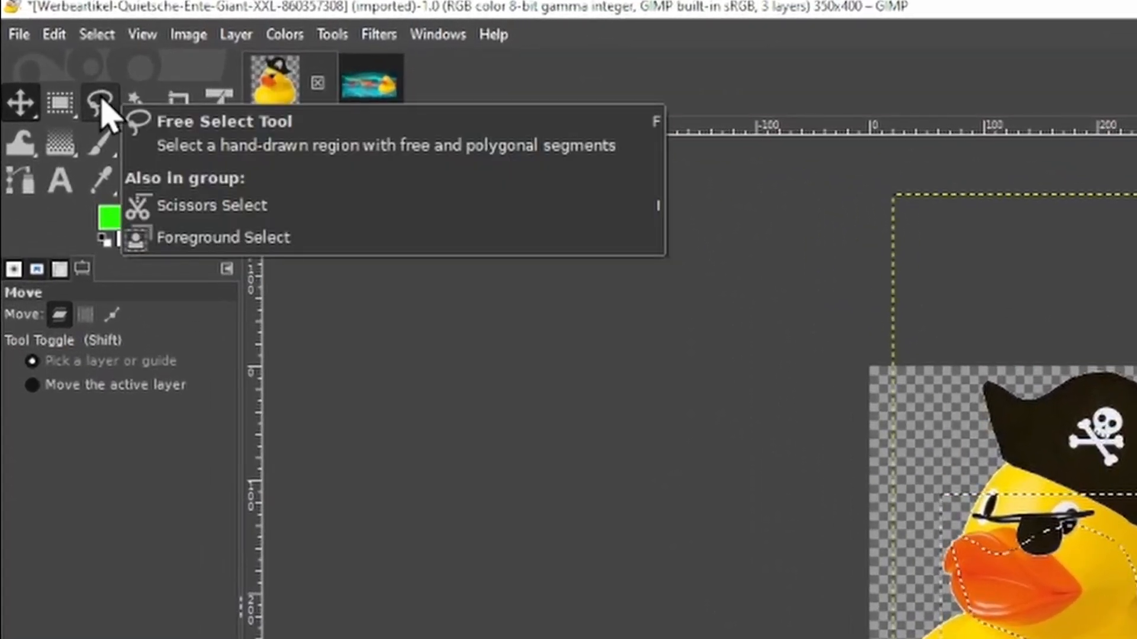
click(100, 103)
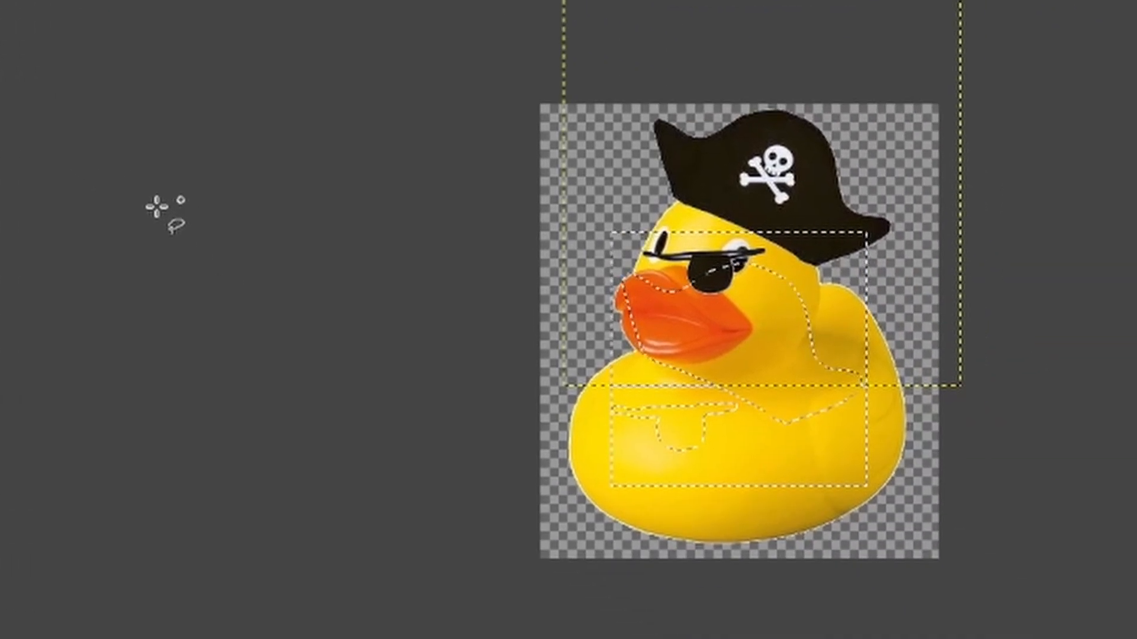
right_click(786, 252)
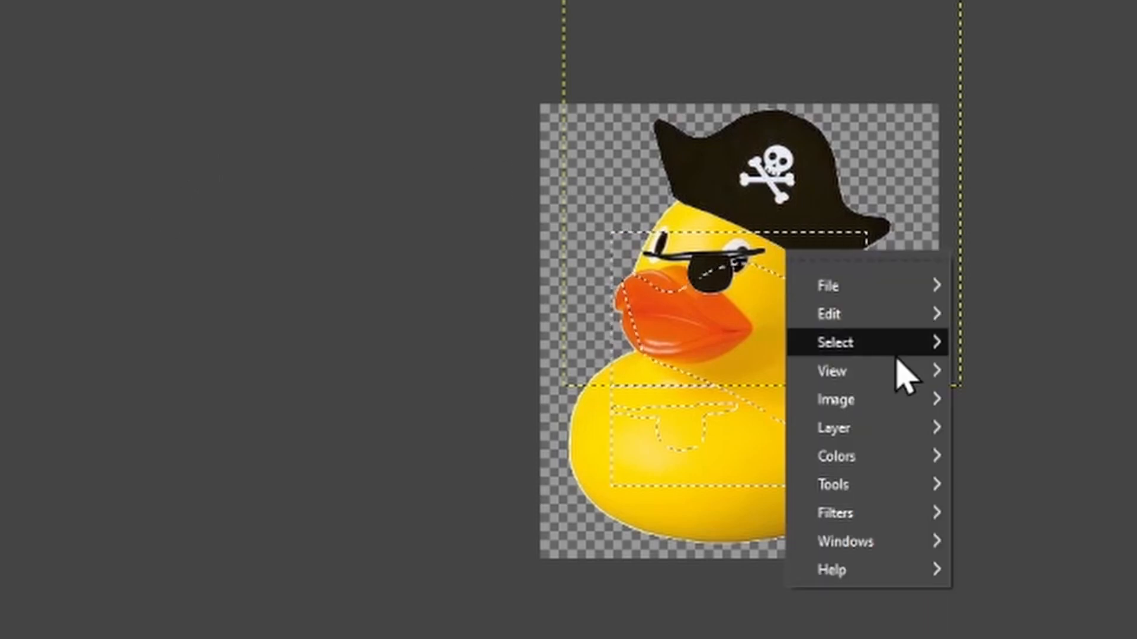
mouse_move(897, 355)
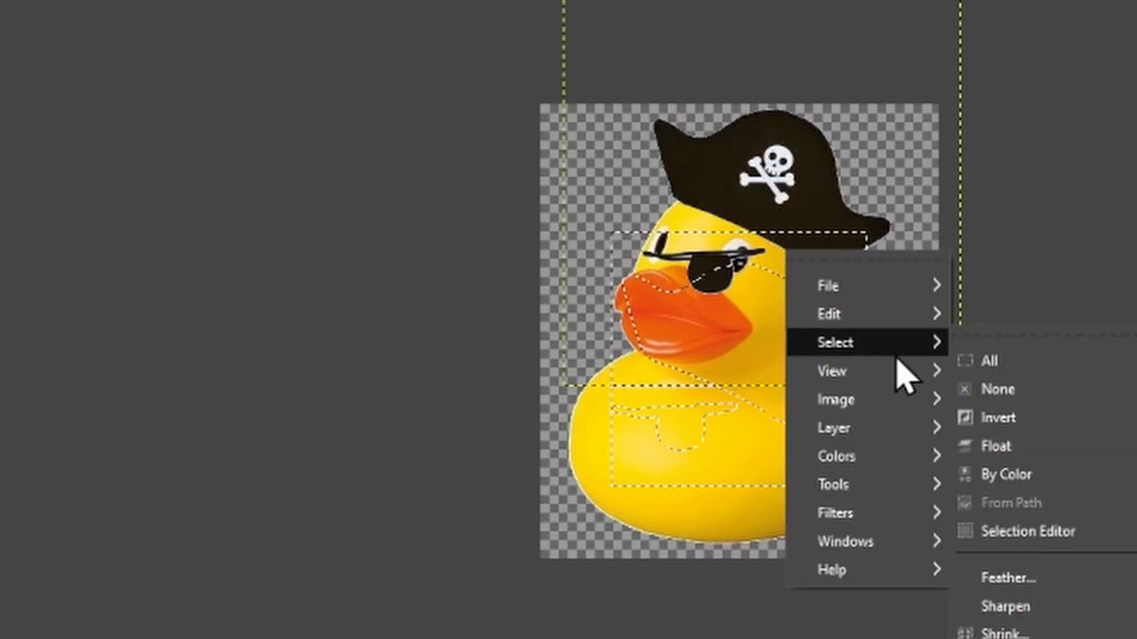
click(1059, 393)
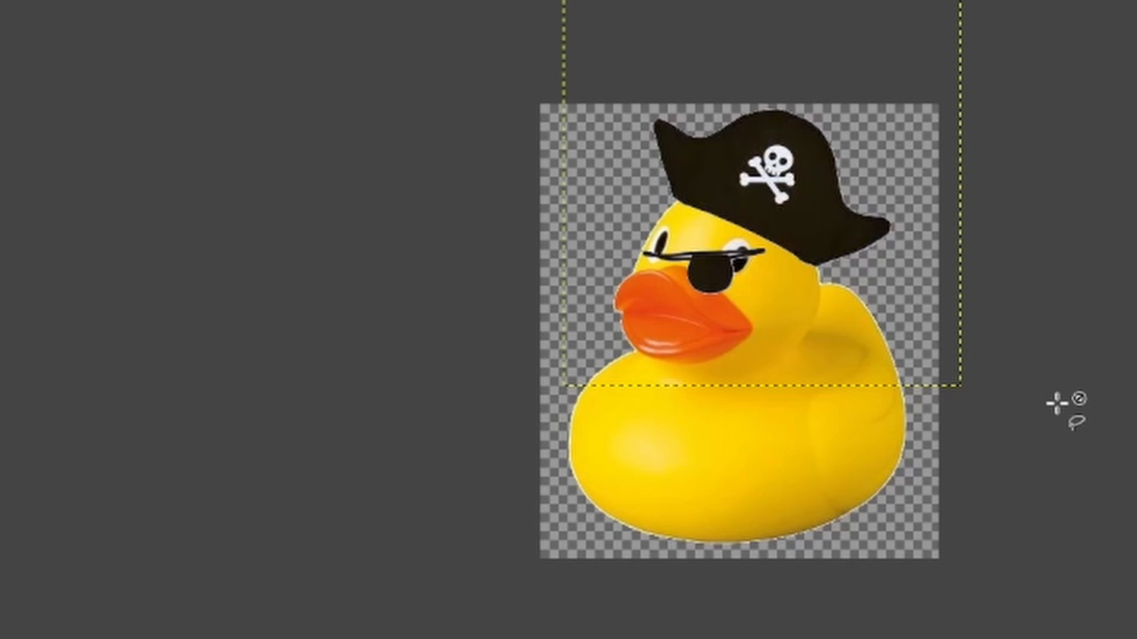
Select the whole image and deselect it again
key(ctrl+a)
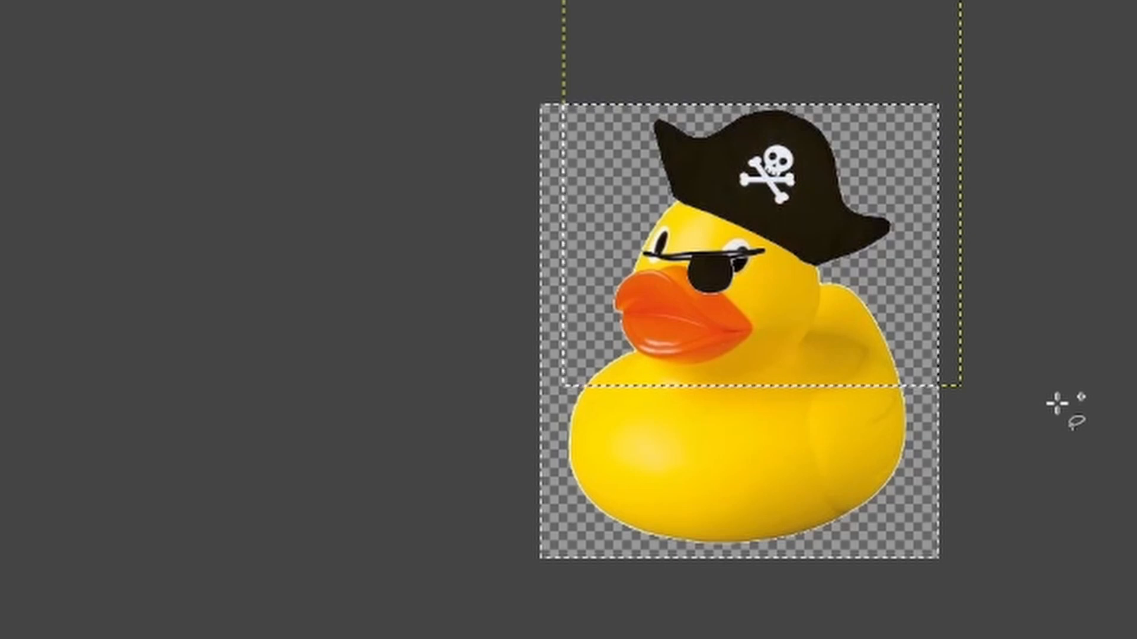
key(shift+ctrl+a)
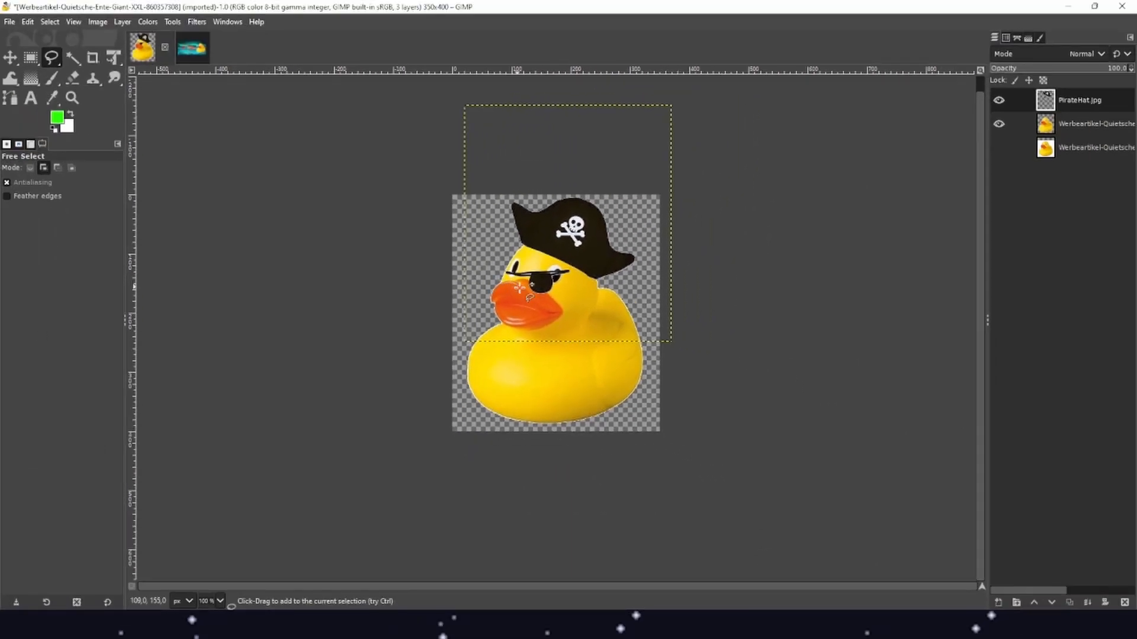
Outline the eye patch on the PirateHat.jpg layer with a freehand Free Select loop and close the selection
key(ctrl)
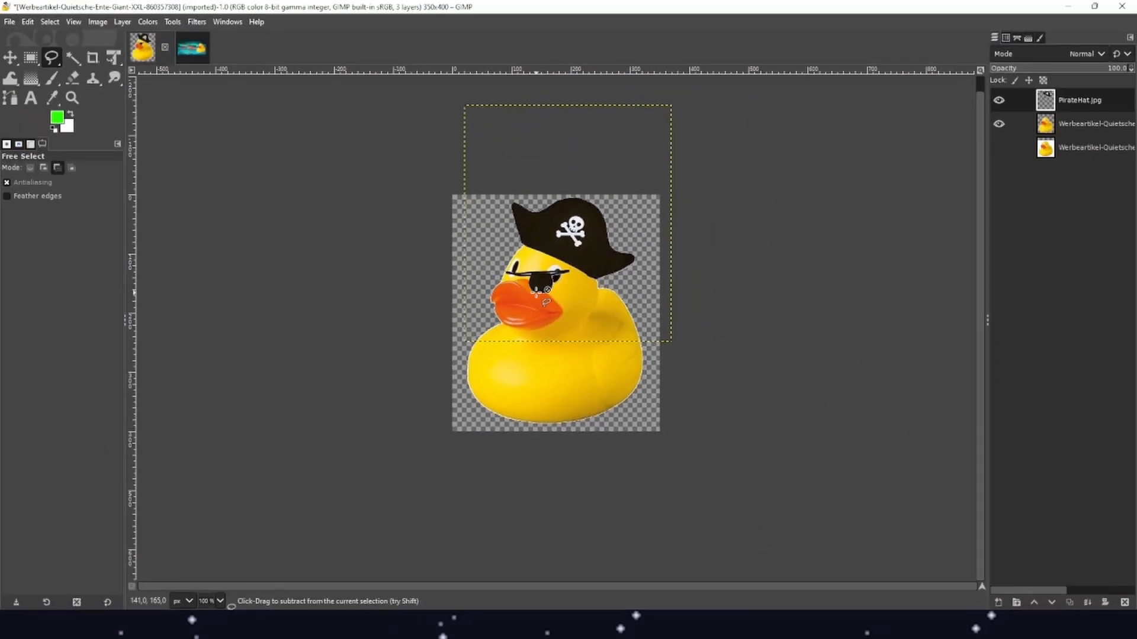
scroll(537, 289, up, 3)
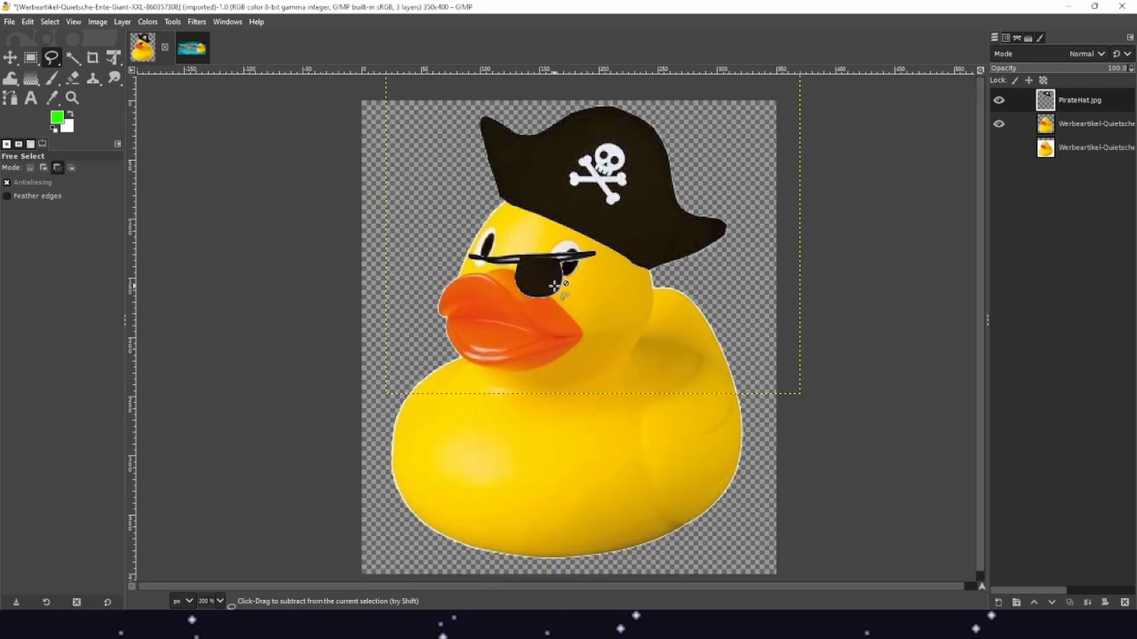
scroll(554, 287, up, 1)
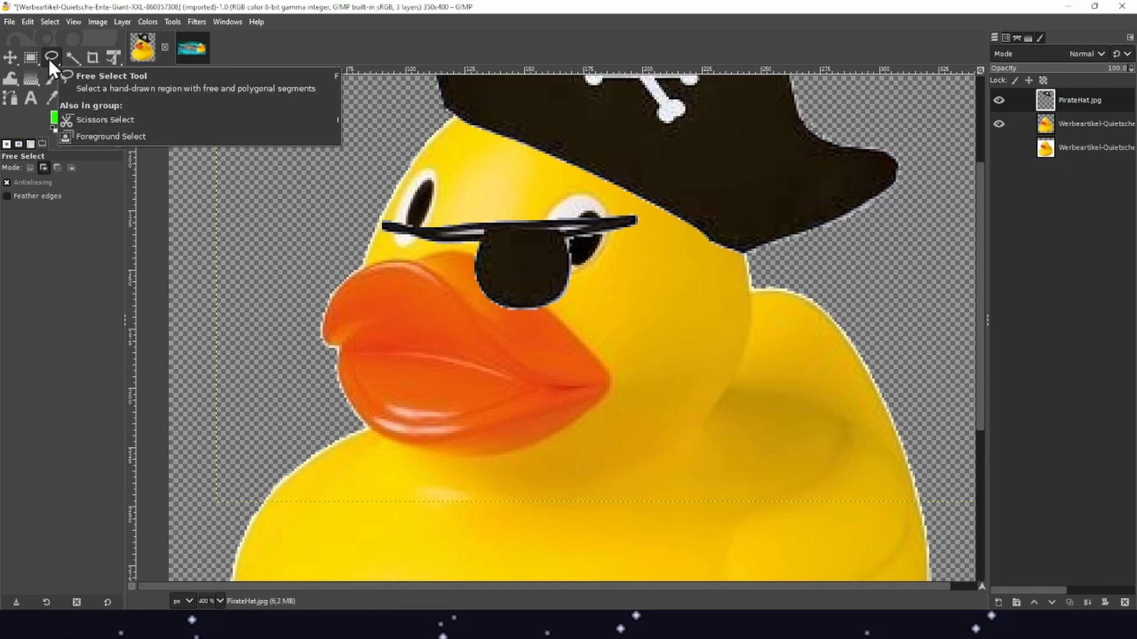
click(362, 198)
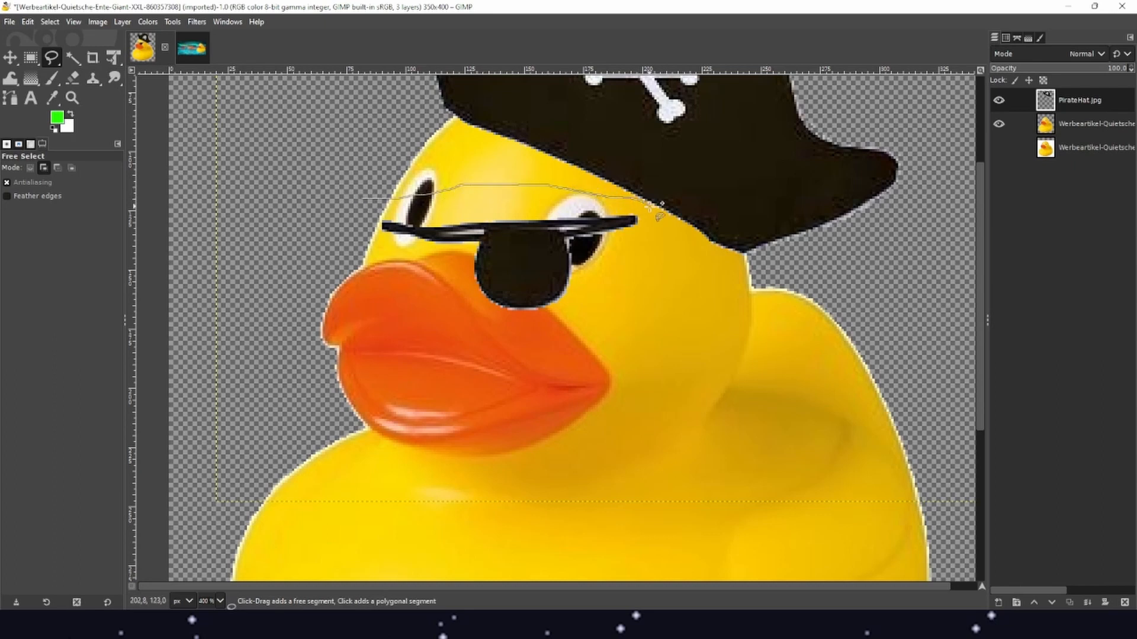
mouse_move(661, 204)
mouse_down()
mouse_move(668, 262)
mouse_move(641, 291)
mouse_move(464, 316)
mouse_move(361, 295)
mouse_up()
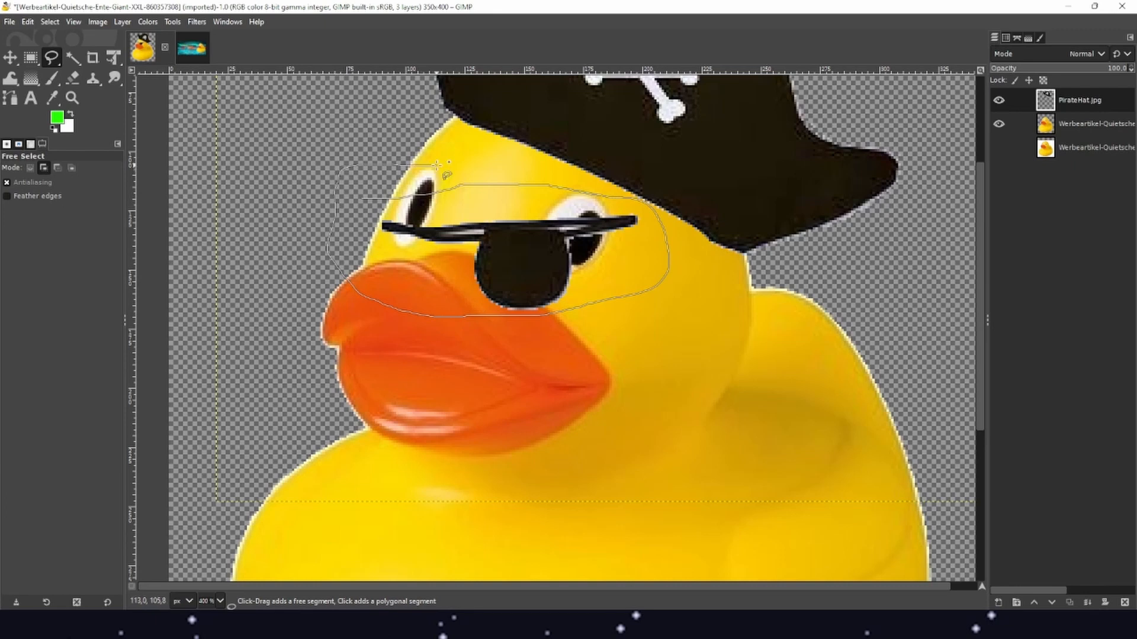
drag(437, 166, 437, 166)
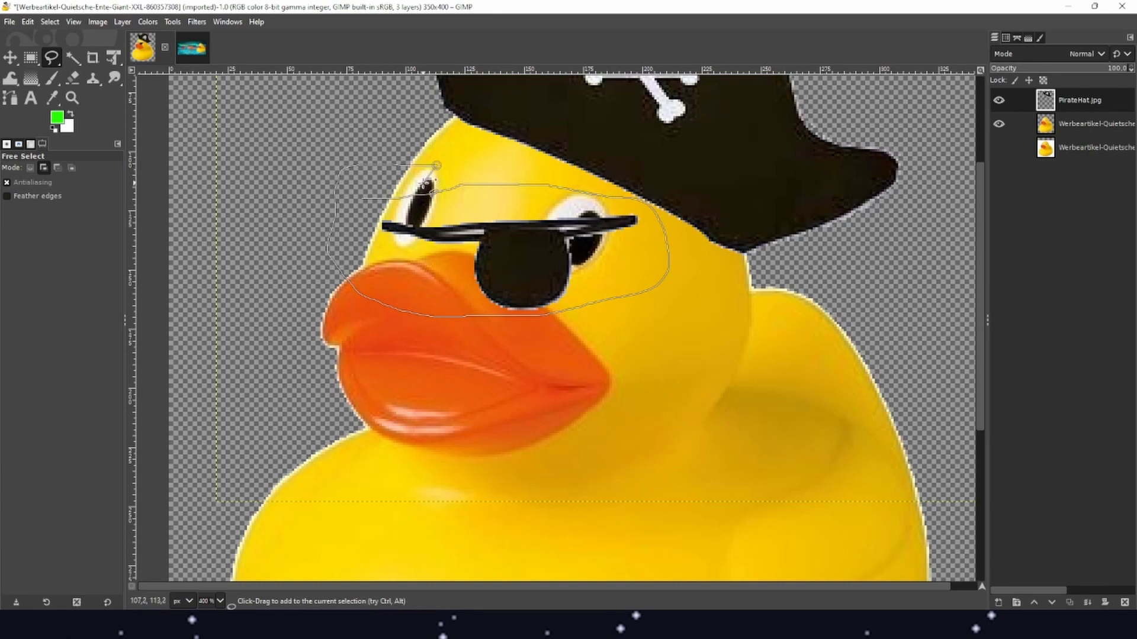
key(Return)
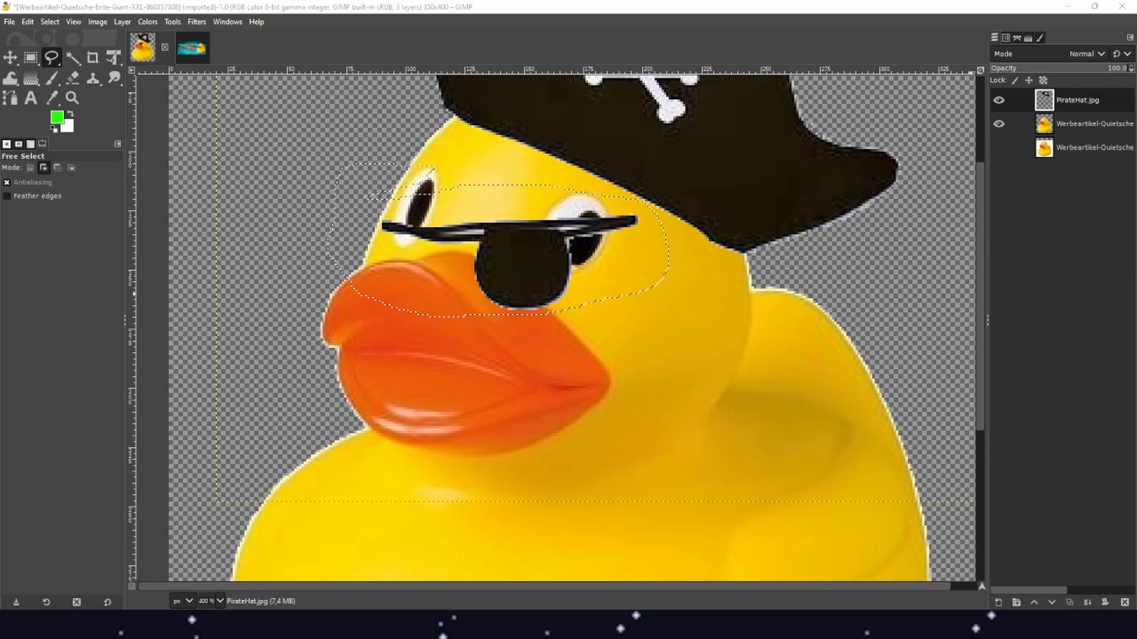
Cut the selected eye patch out of the PirateHat.jpg layer
right_click(518, 235)
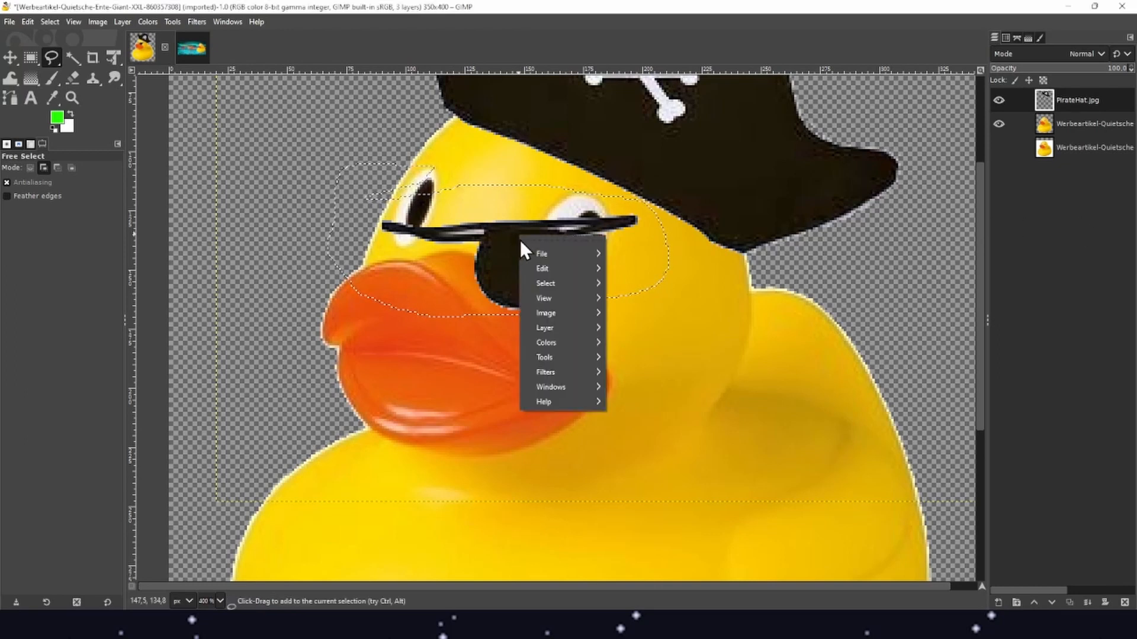
mouse_move(558, 267)
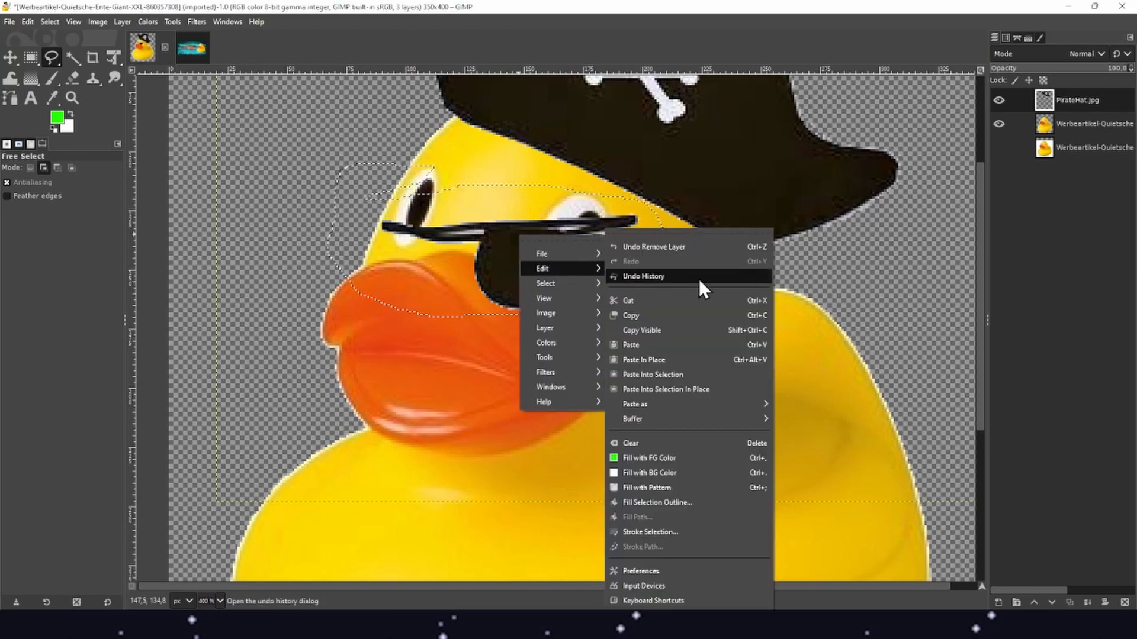
click(681, 299)
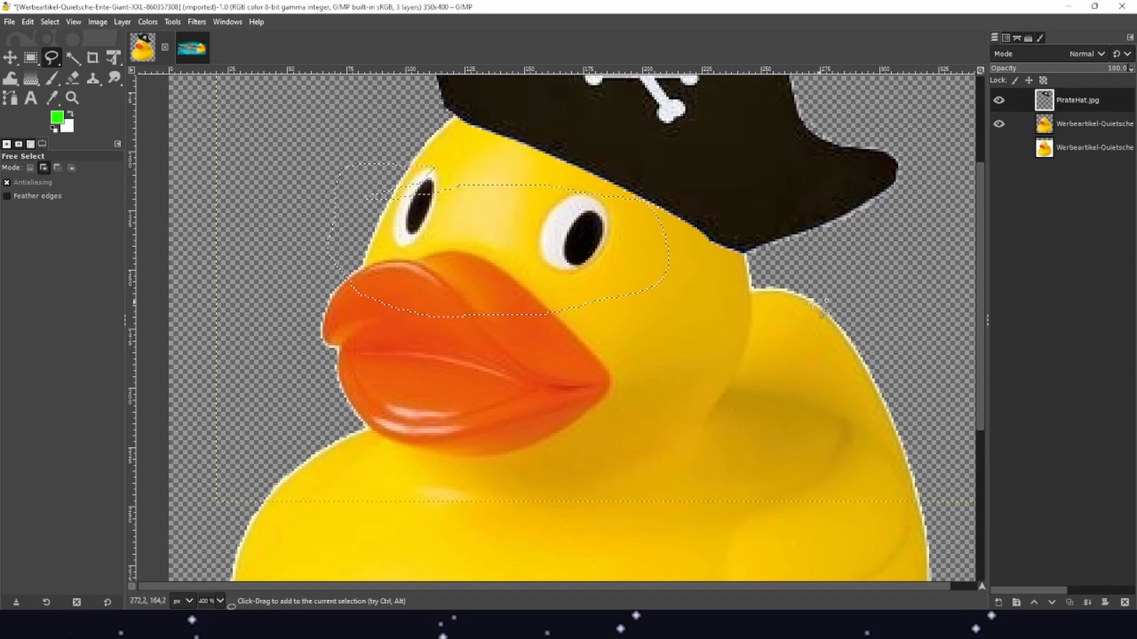
Paste the eye patch and convert the floating selection to a new layer
right_click(442, 247)
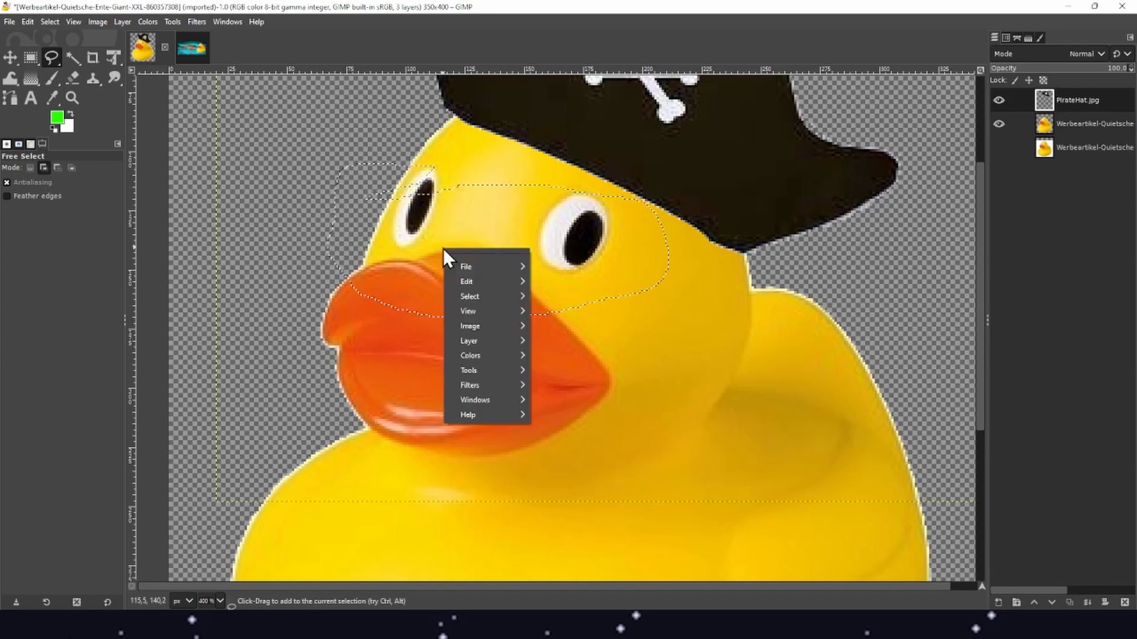
mouse_move(467, 278)
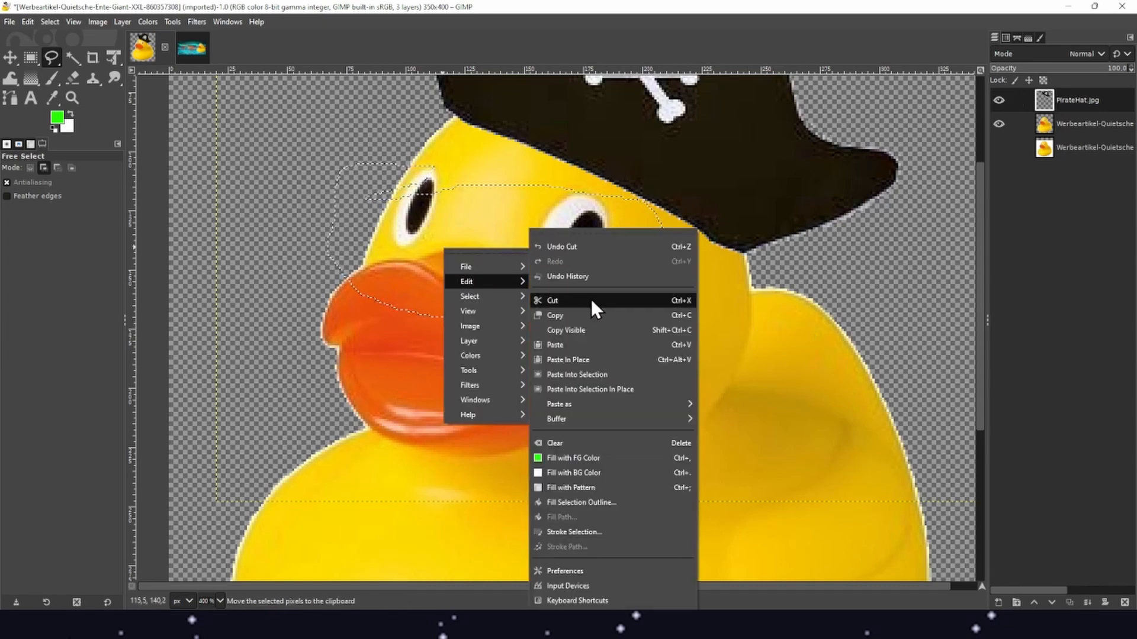
click(586, 350)
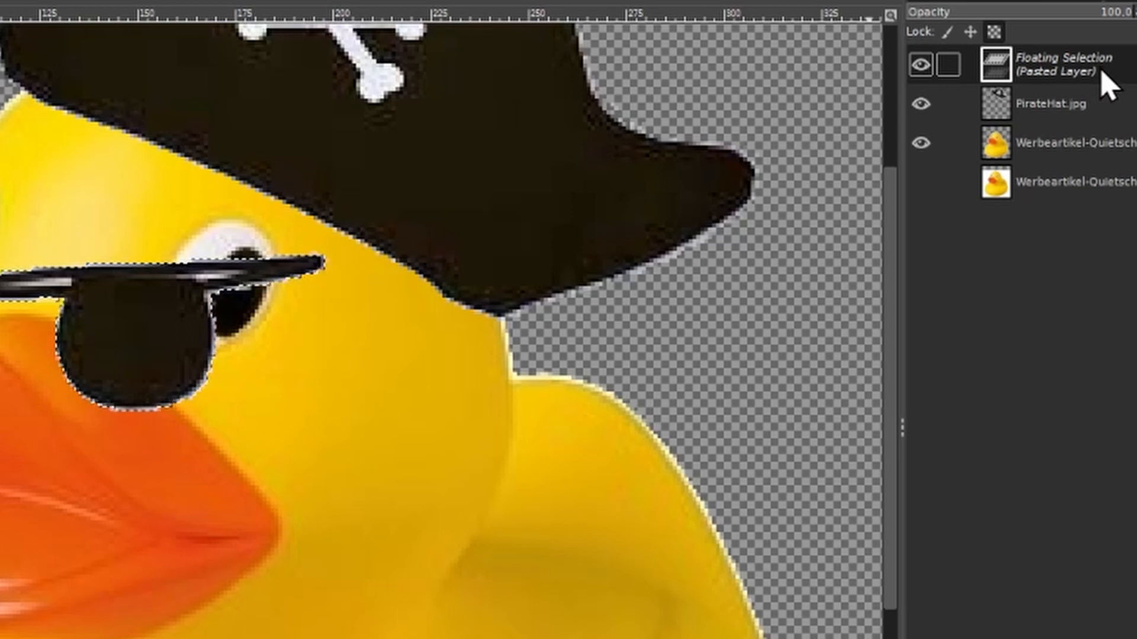
right_click(1040, 72)
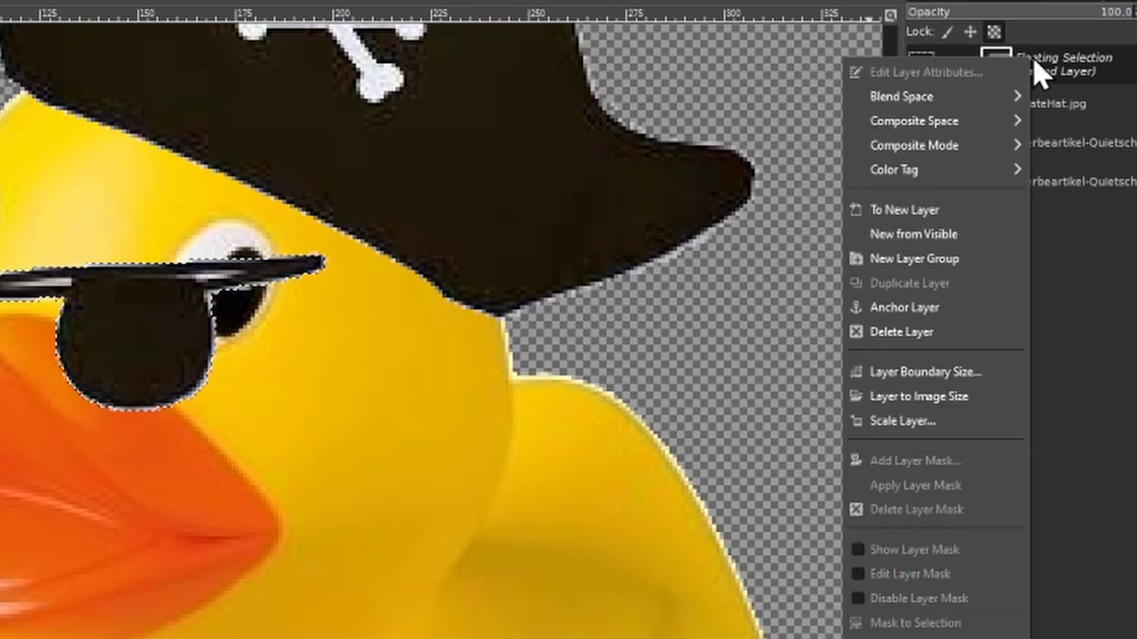
click(941, 219)
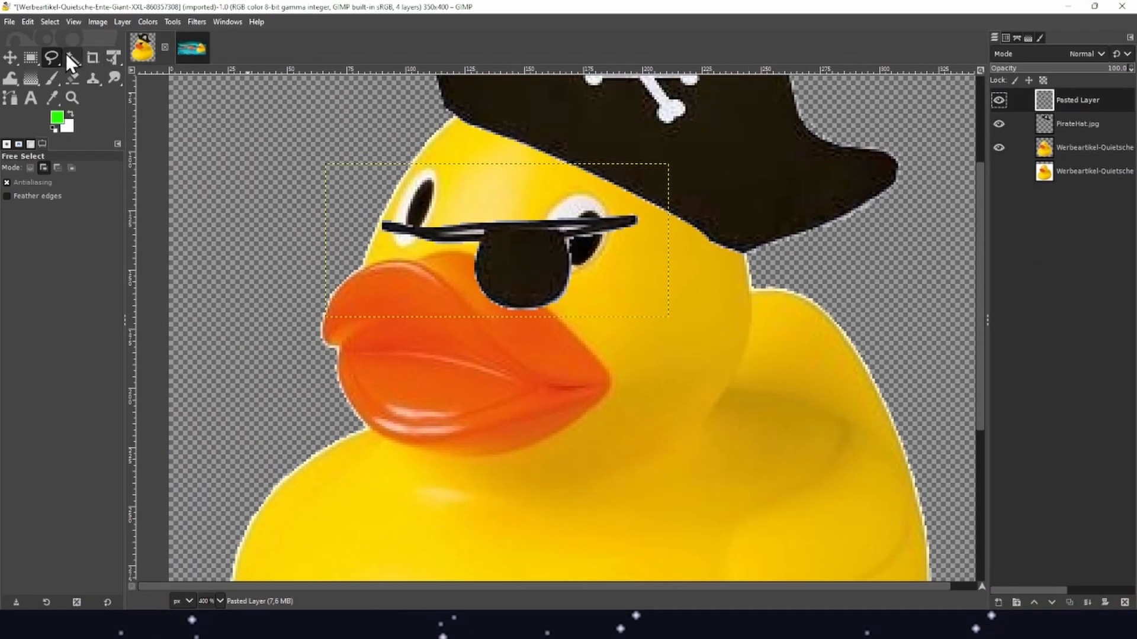
Move the pasted eye patch layer down over the beak, and up to the front edge of the head above the beak
click(8, 55)
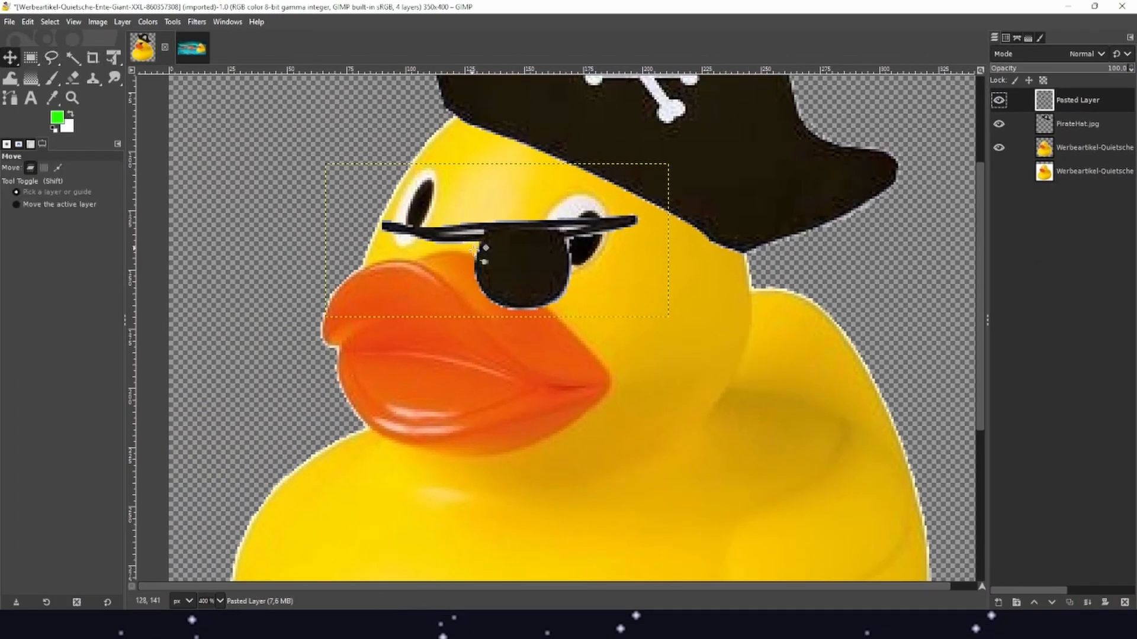
drag(484, 249, 504, 376)
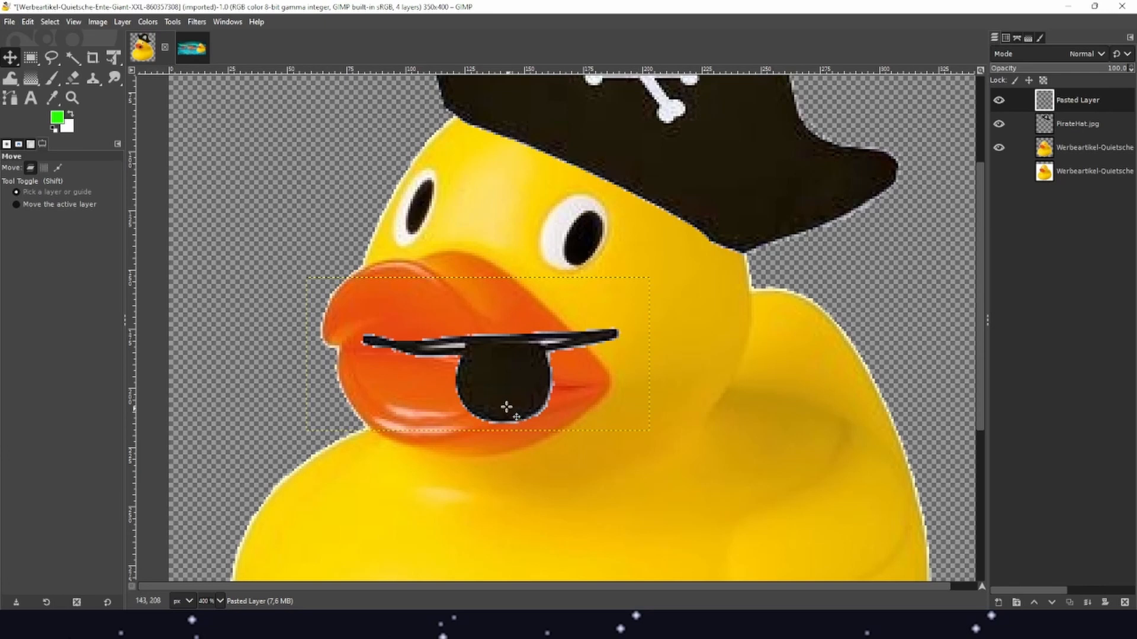
drag(507, 408, 414, 233)
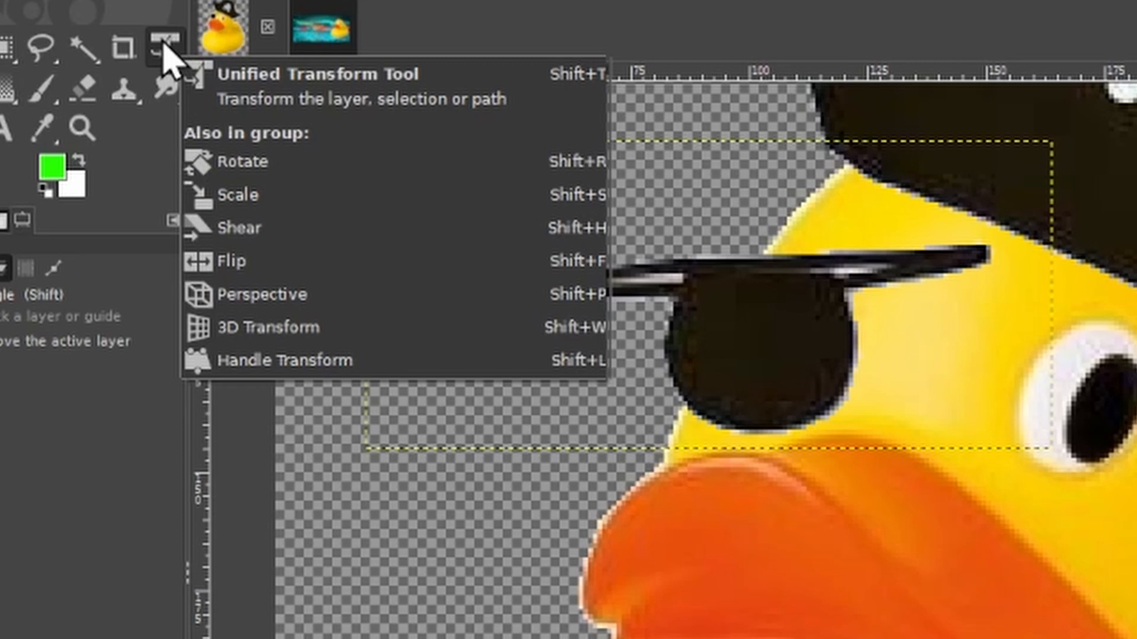
Start a Unified Transform on the eye patch layer, shear it slightly, move it onto the far-side eye and reshape its upper corners
click(163, 46)
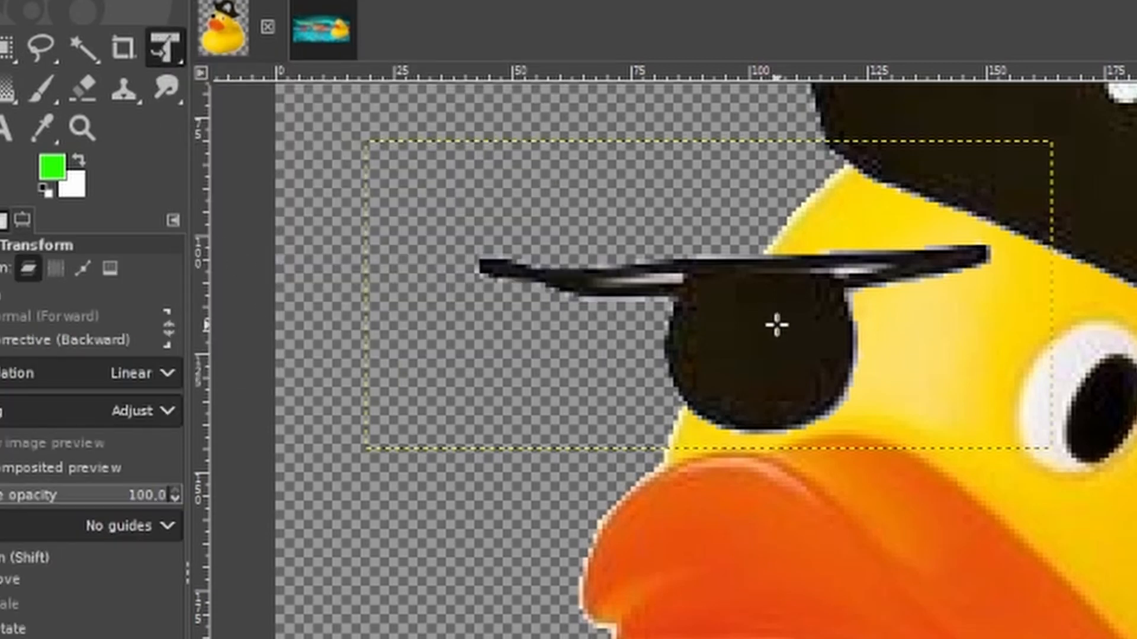
click(777, 325)
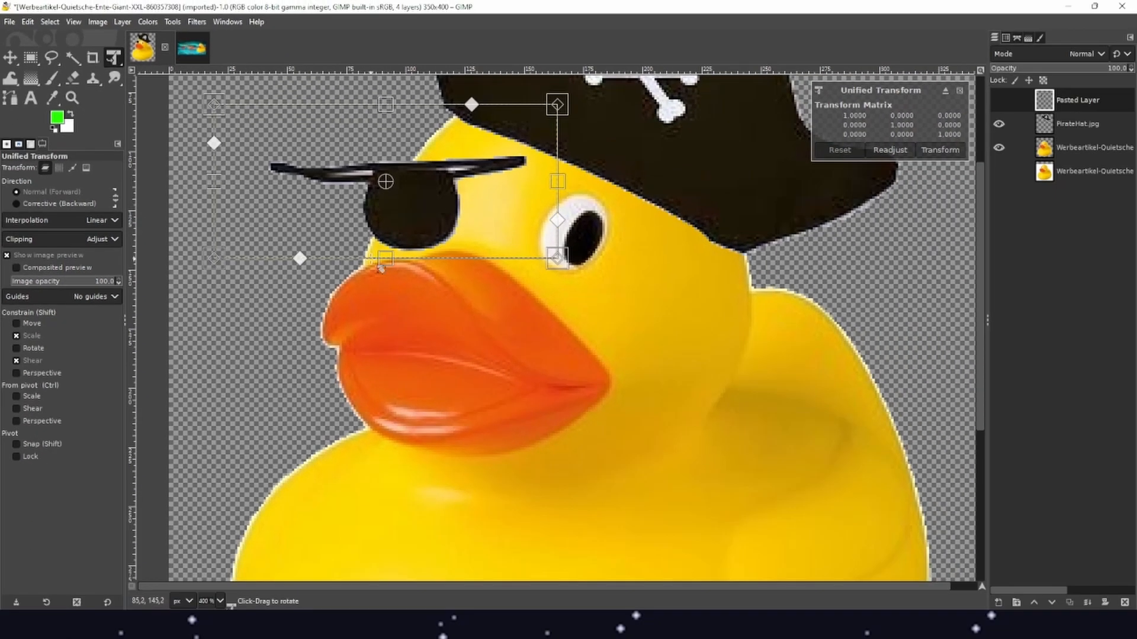
drag(300, 259, 323, 342)
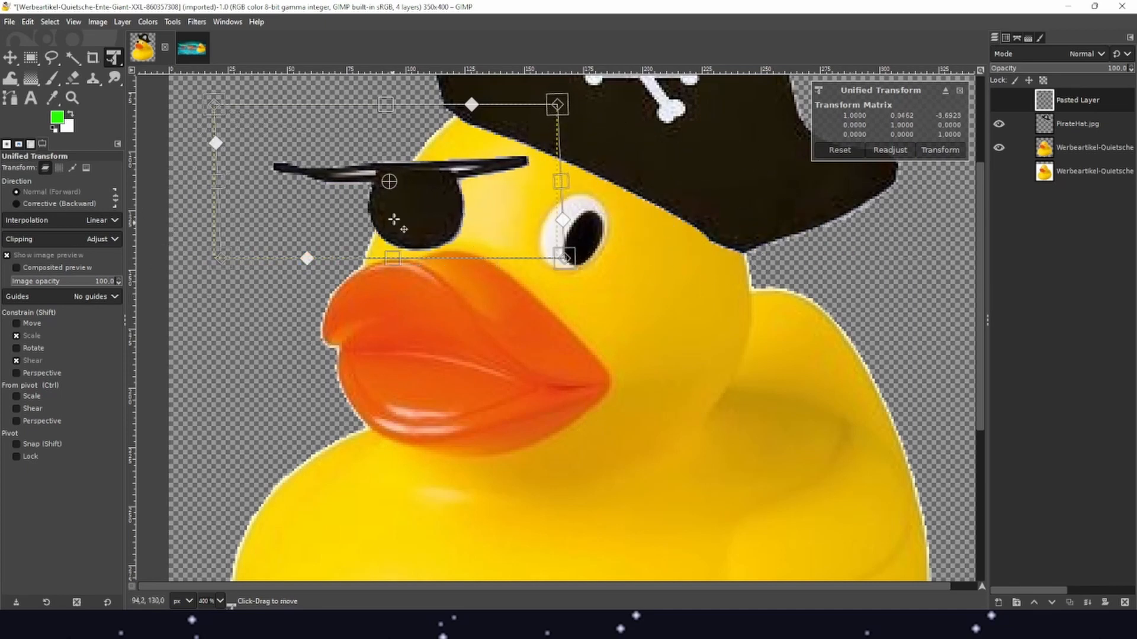
drag(421, 181, 595, 208)
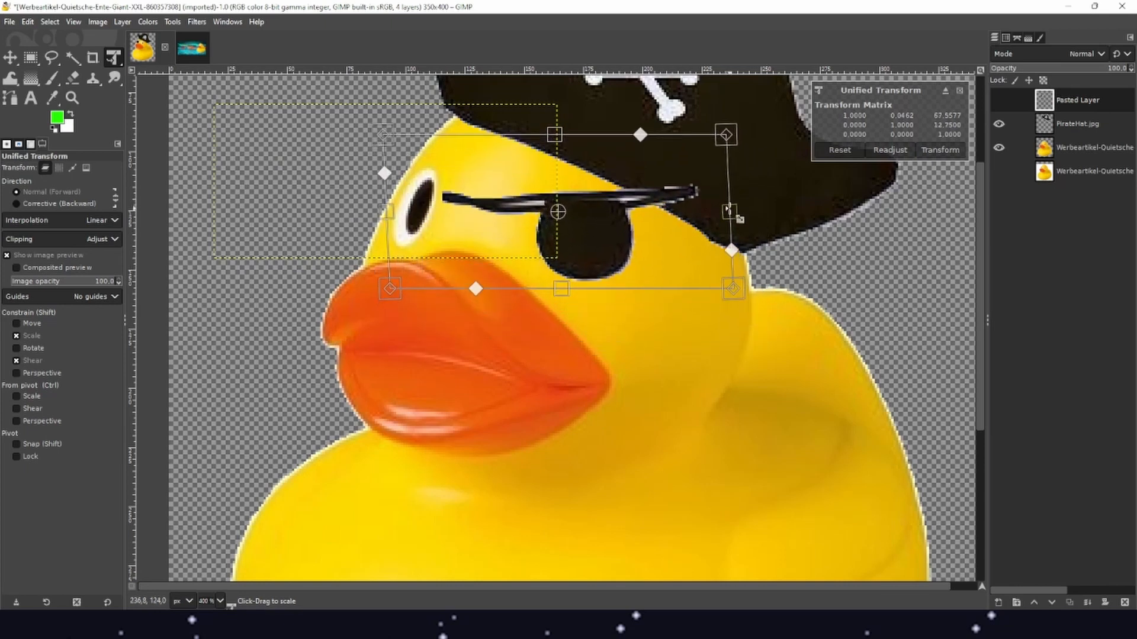
drag(735, 148, 683, 179)
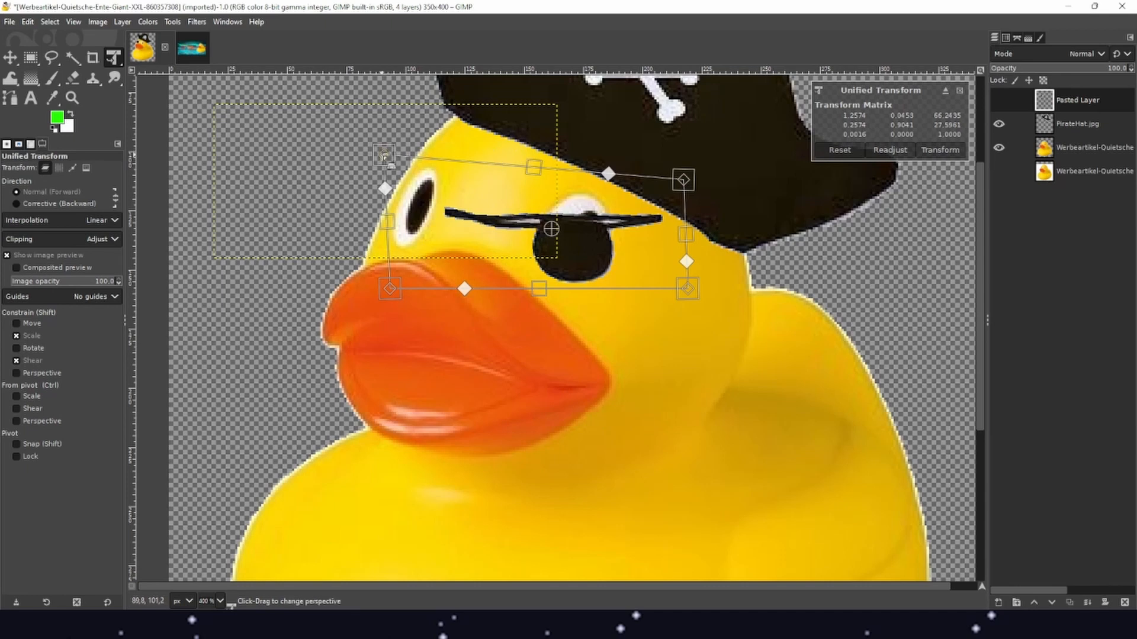
drag(385, 156, 389, 90)
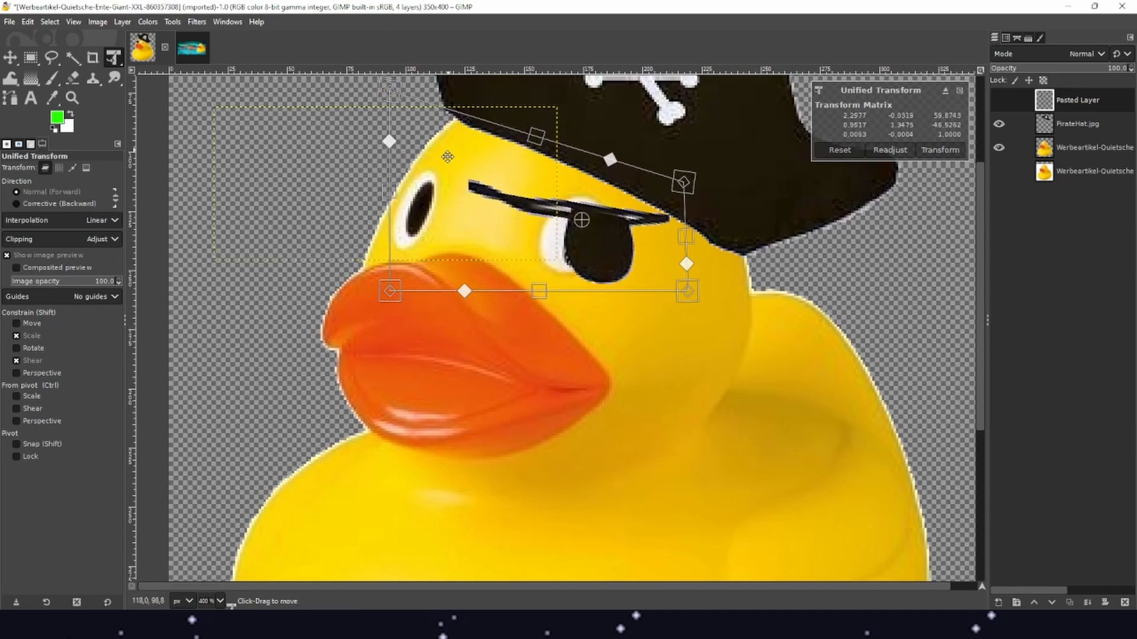
Enlarge the eye patch and adjust its corner perspective so it covers the eye and the strap slants across the head
scroll(448, 157, up, 3)
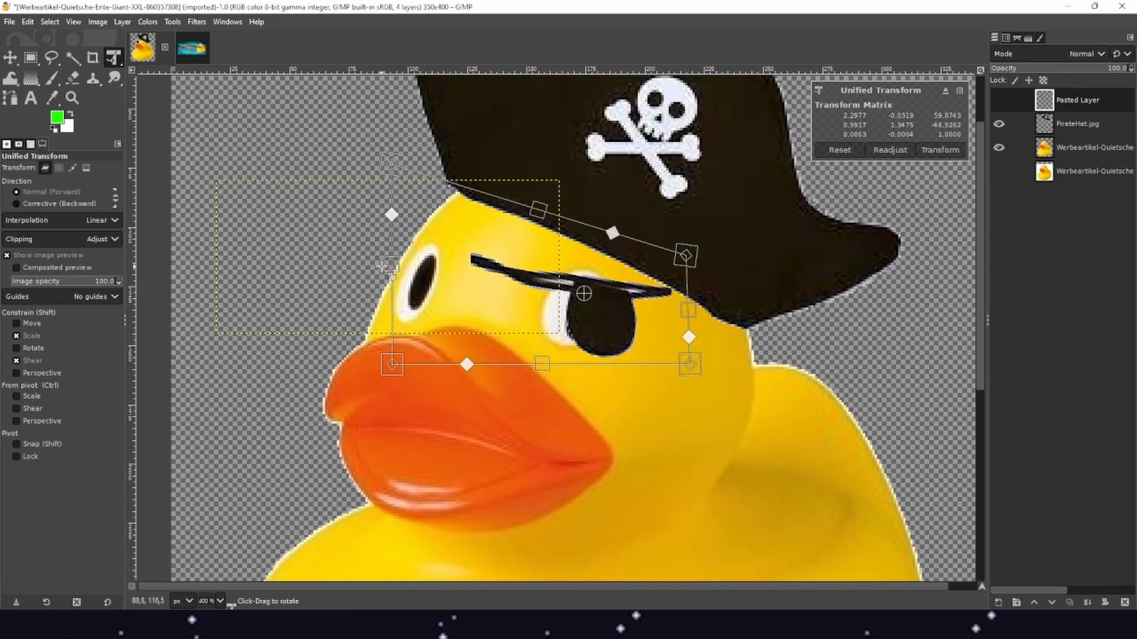
drag(388, 267, 318, 262)
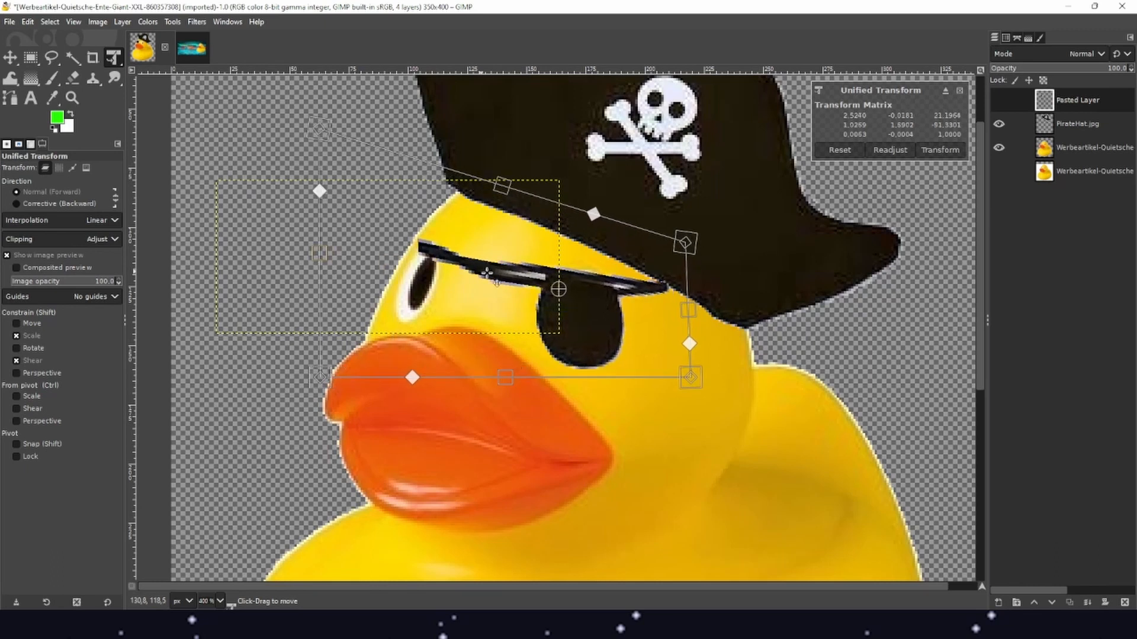
drag(685, 243, 782, 242)
drag(554, 191, 559, 169)
mouse_move(614, 318)
mouse_down()
mouse_move(598, 288)
mouse_move(598, 304)
mouse_up()
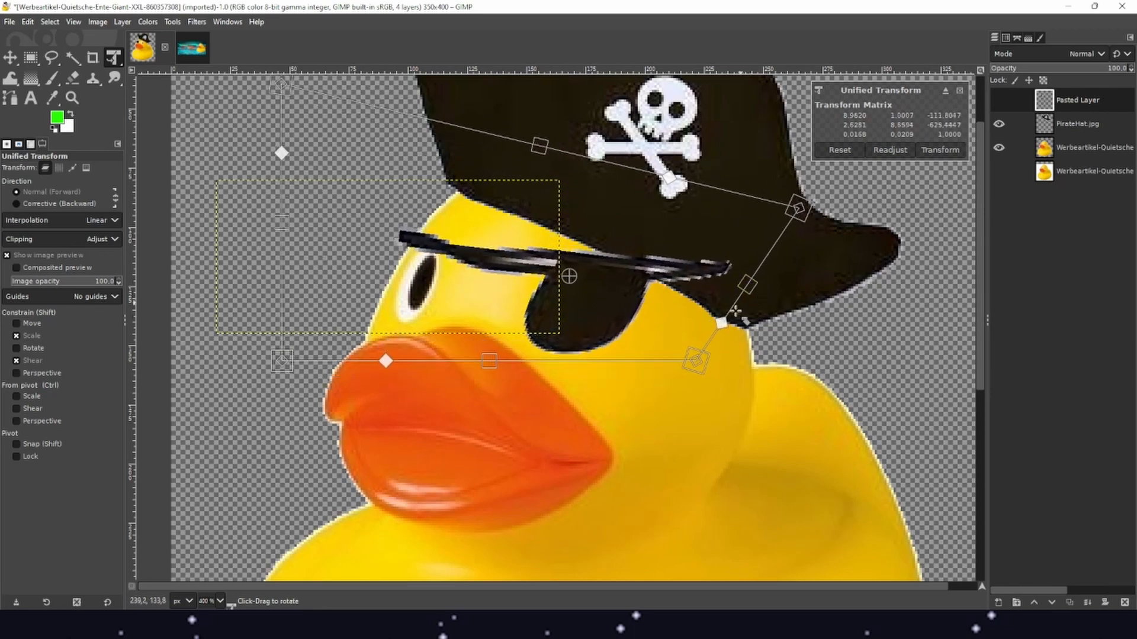
drag(694, 360, 808, 389)
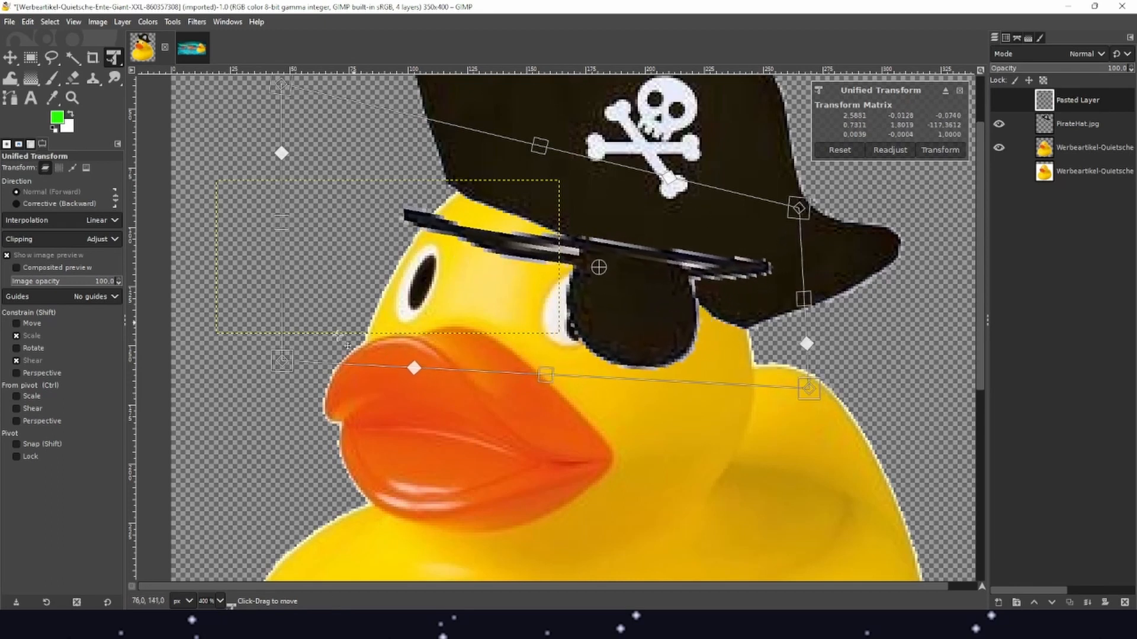
drag(282, 360, 291, 276)
drag(587, 256, 579, 285)
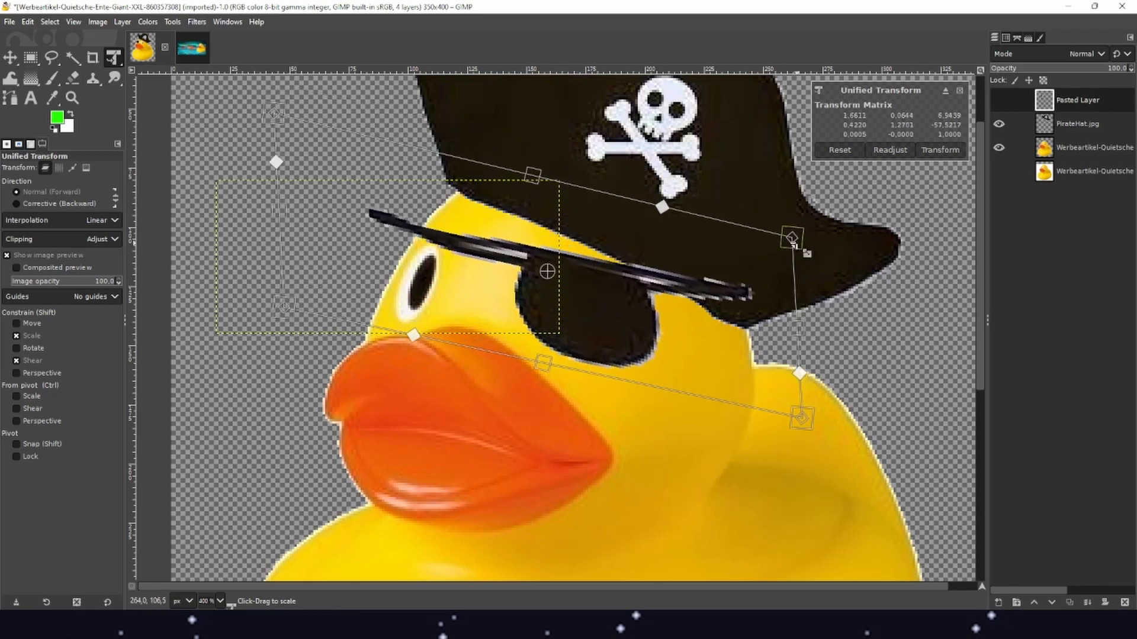
Fine-tune the eye patch's scale, shear and position so its strap spans the head from its front edge to the hat brim
drag(794, 249, 798, 248)
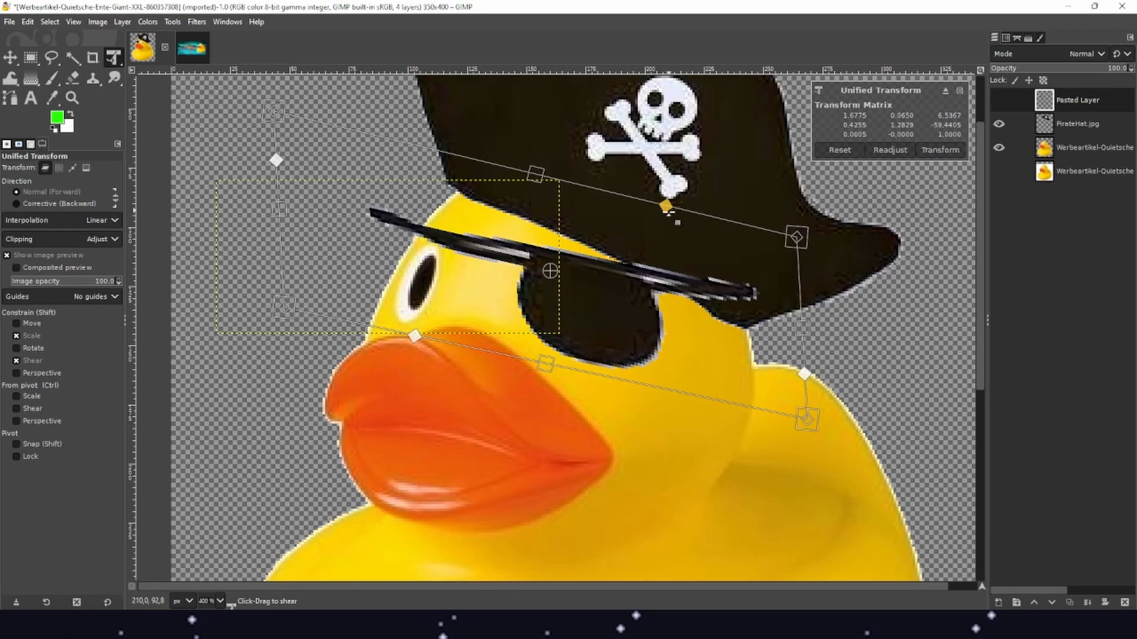
drag(666, 212, 681, 229)
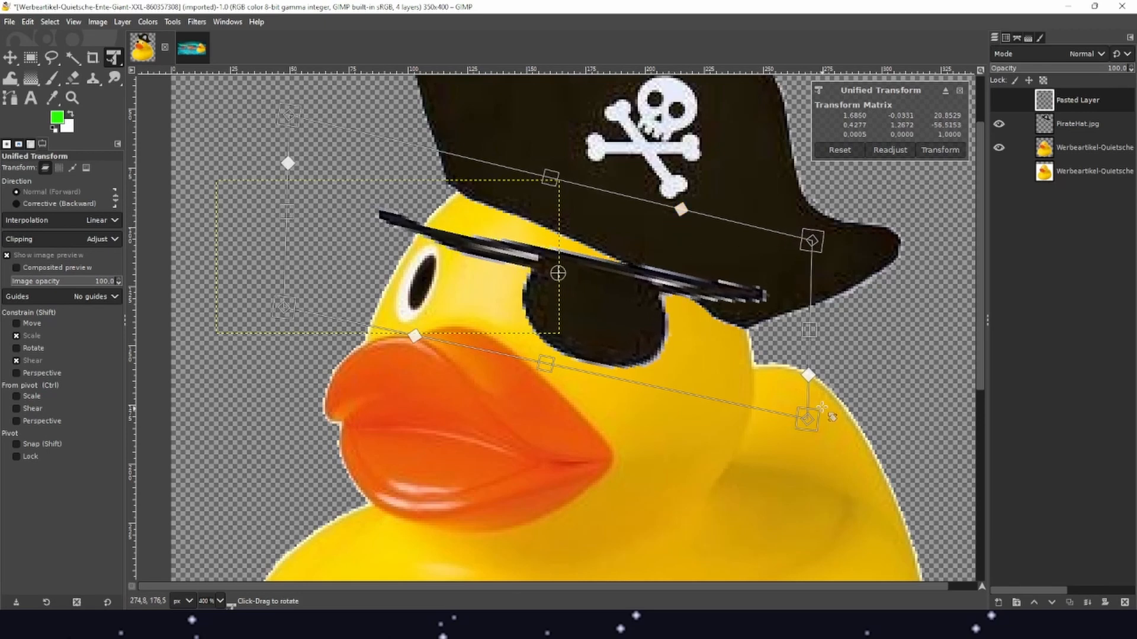
drag(808, 375, 807, 403)
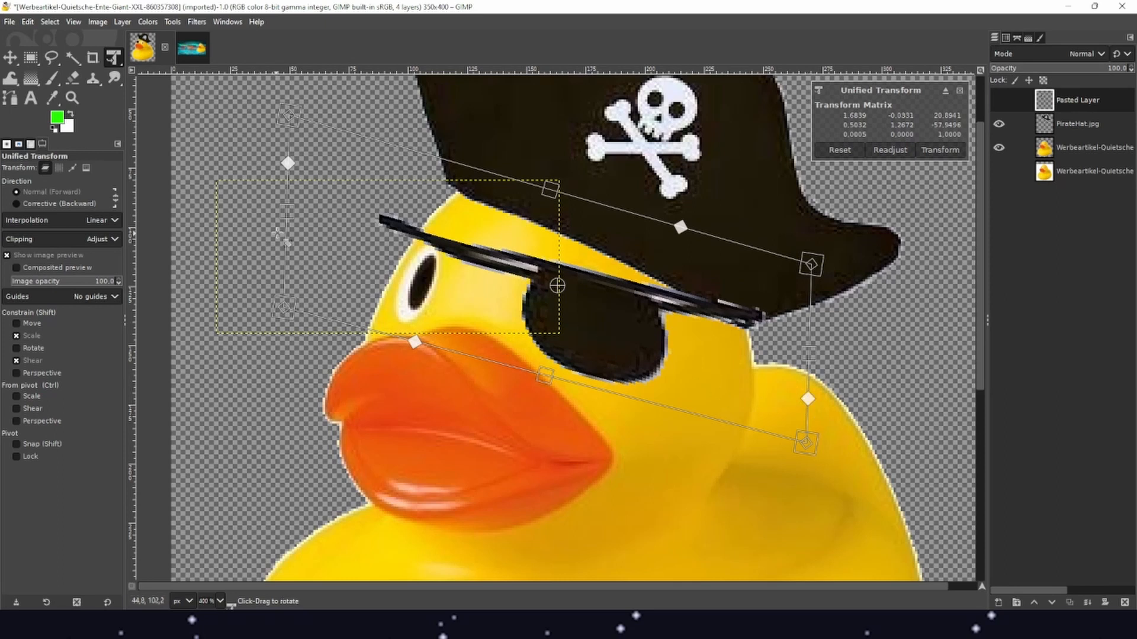
drag(288, 213, 327, 222)
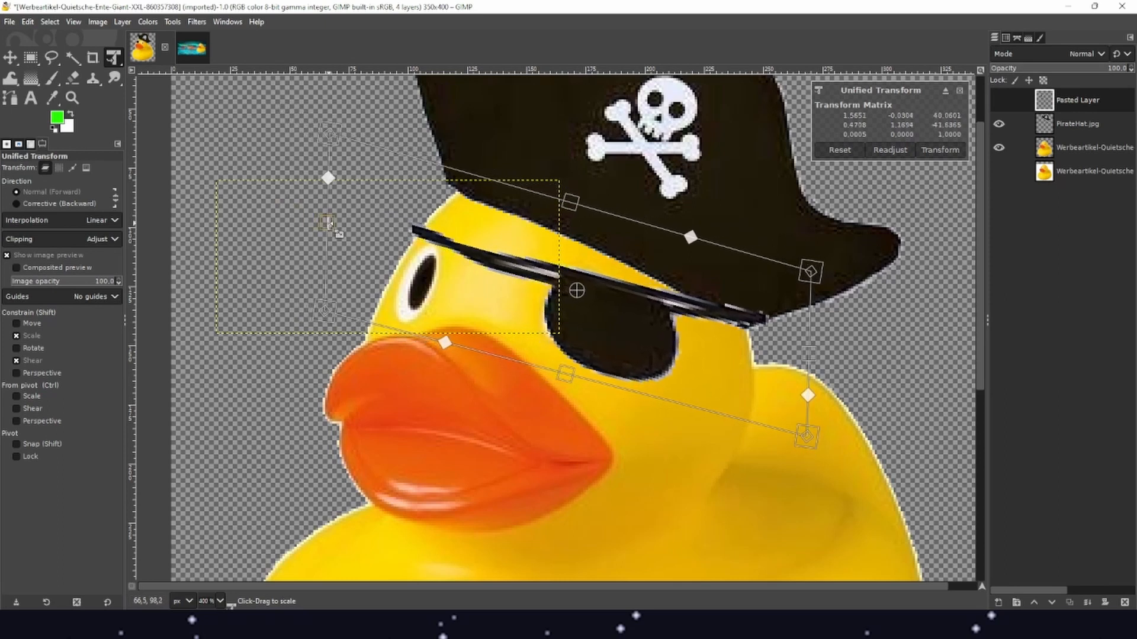
drag(631, 313, 626, 312)
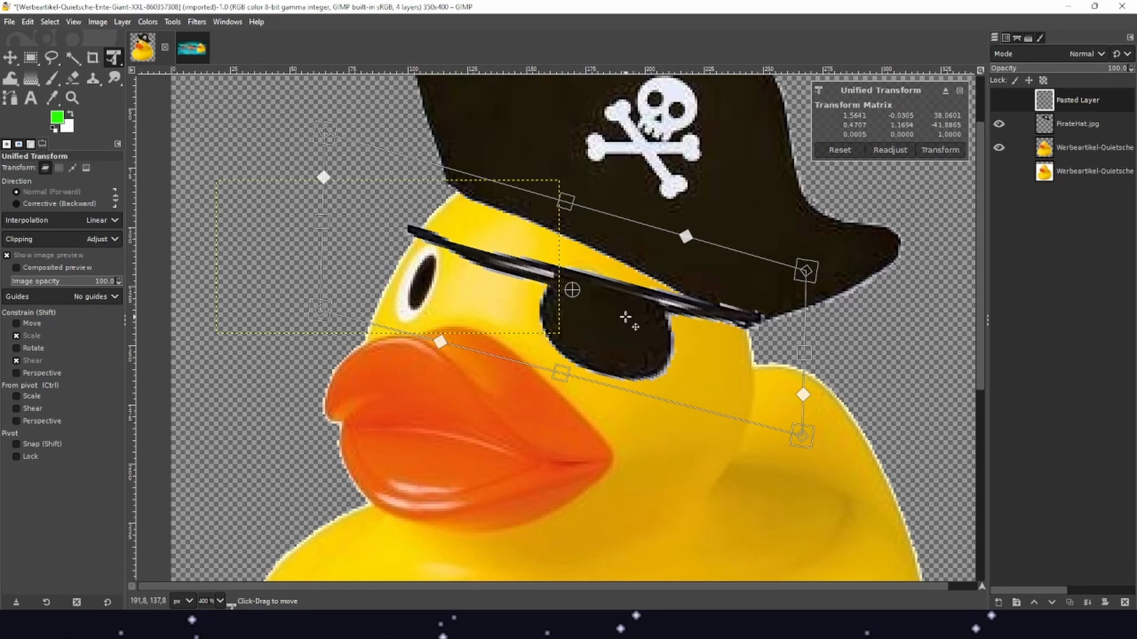
Apply the eye patch transform and move the Pasted Layer below the PirateHat.jpg layer
key(Return)
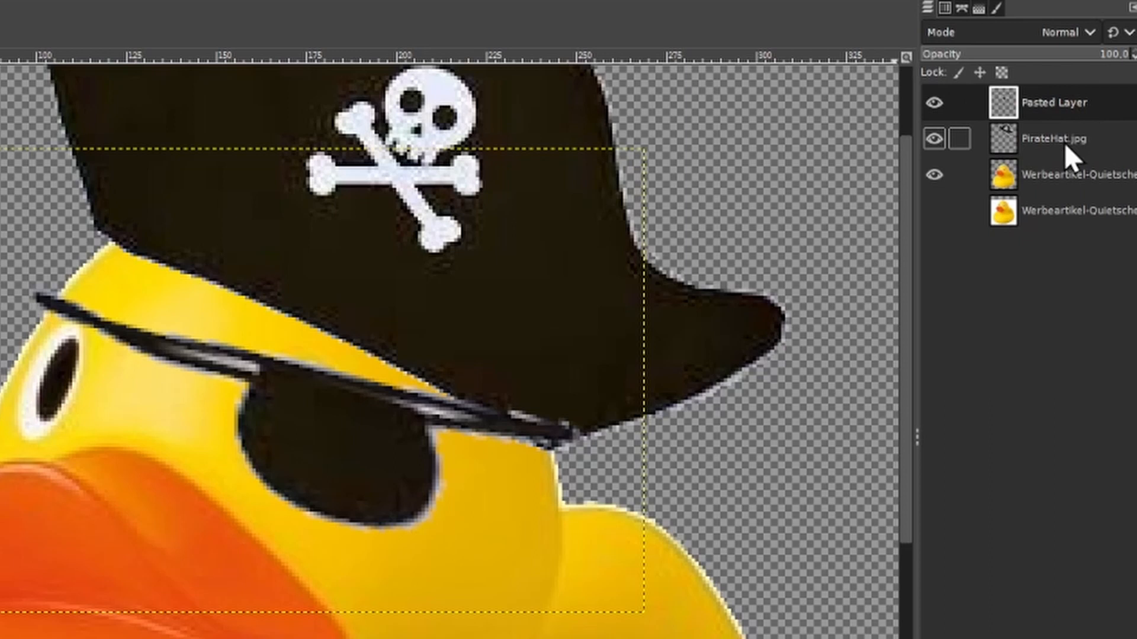
drag(1064, 98, 1054, 160)
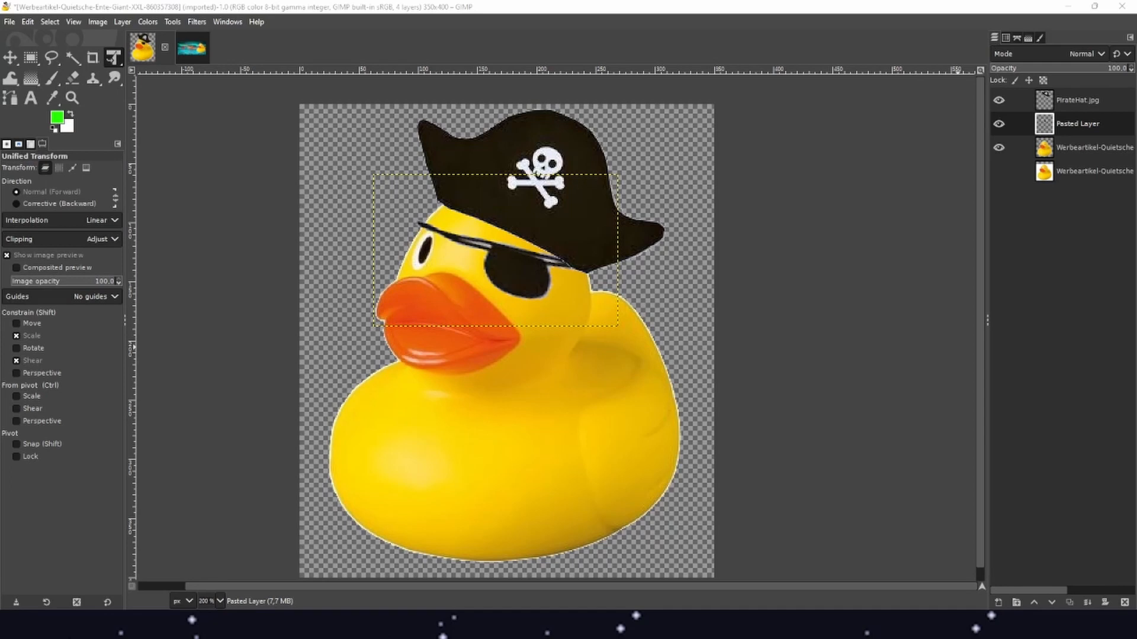
Bring the cow-hide pattern image from the ComputerWundsam folder into the duck image as a new layer
drag(1136, 59, 705, 83)
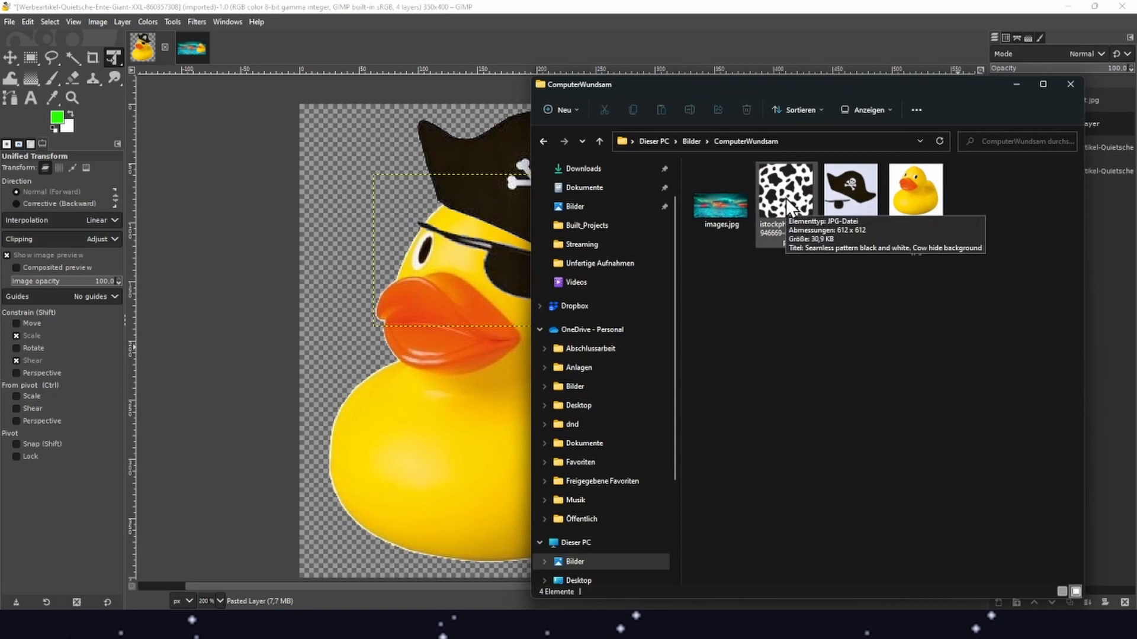
drag(787, 198, 496, 346)
drag(439, 407, 450, 392)
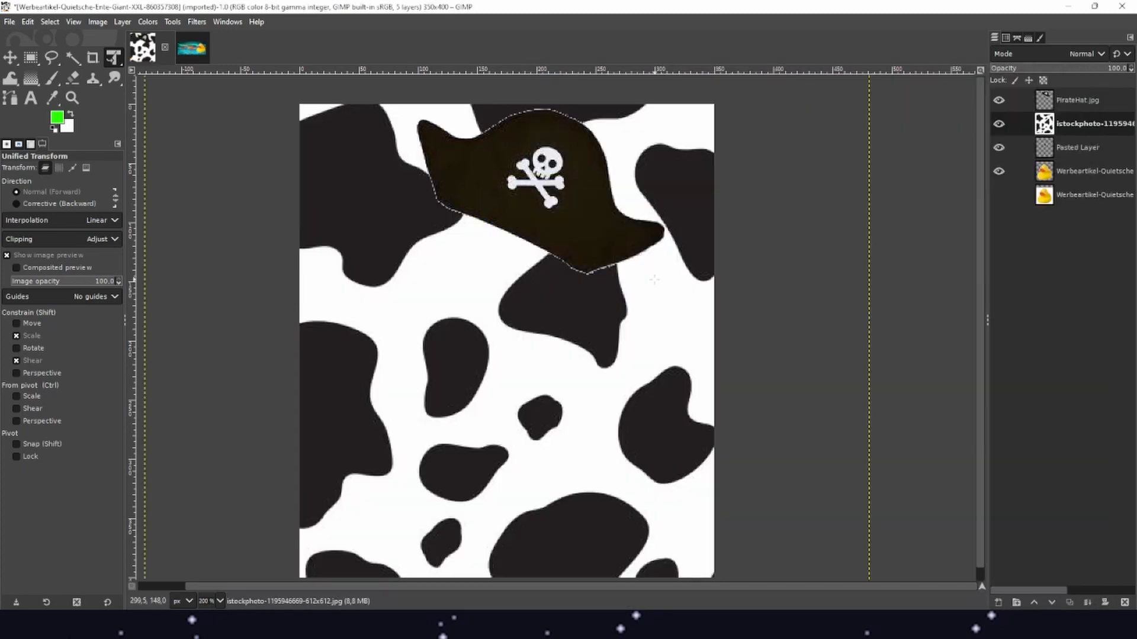
Move the cow-pattern layer below the Pasted Layer and above the cut-out duck layer
key(ctrl)
drag(1081, 119, 1073, 159)
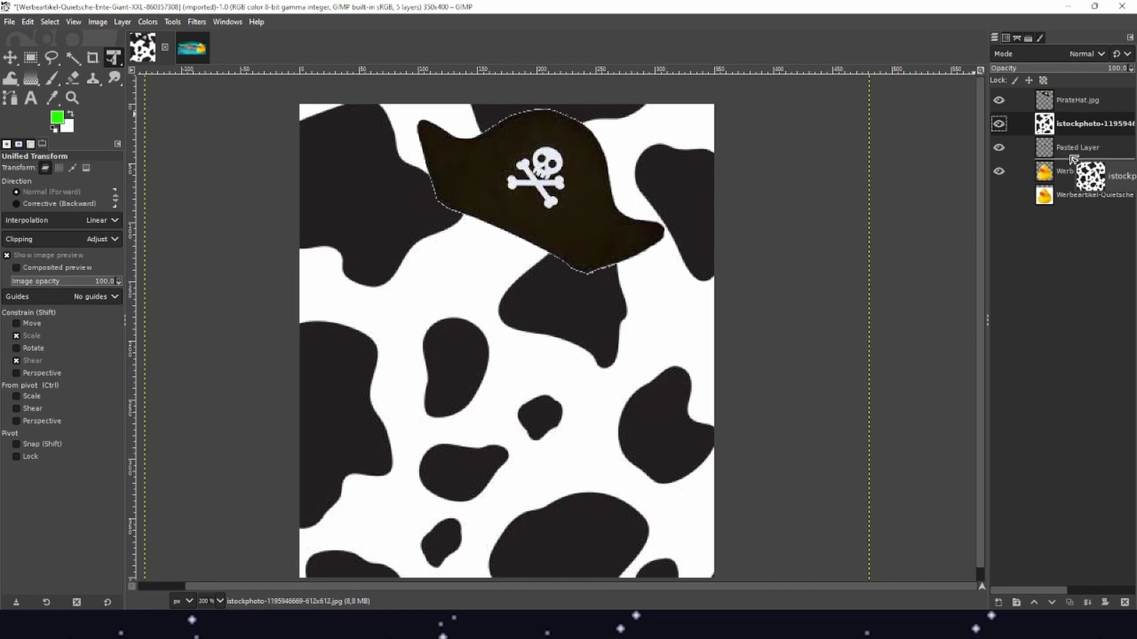
drag(1073, 159, 1073, 158)
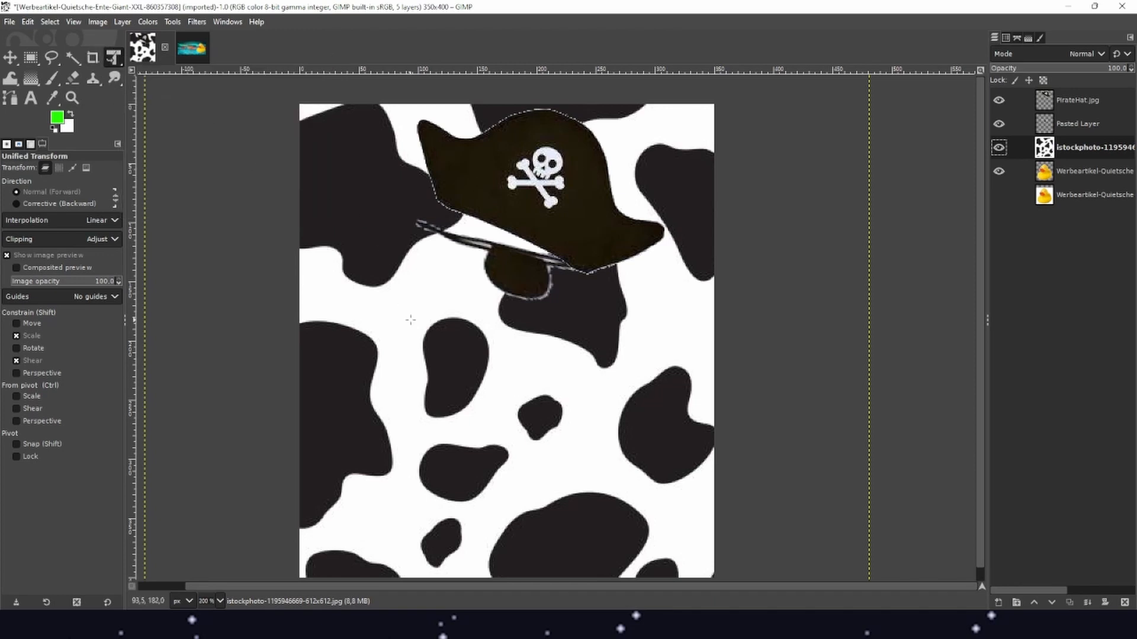
Scale the cow-pattern layer down to about 51% with Unified Transform, position it over the duck's body and apply the transform
click(381, 315)
scroll(381, 315, down, 2)
drag(349, 290, 439, 286)
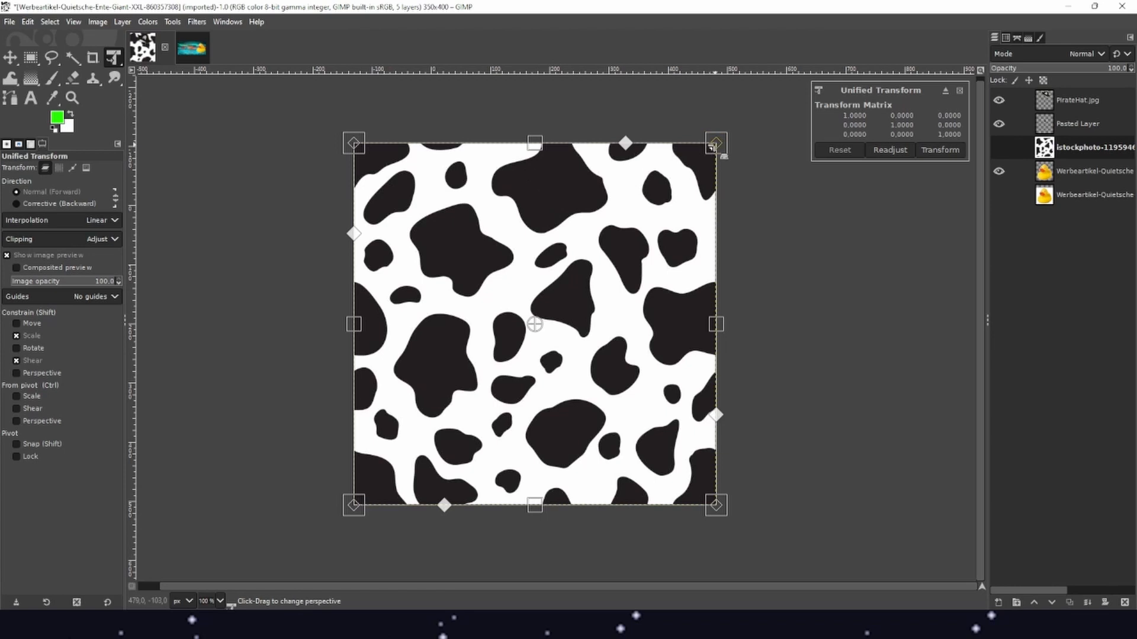
drag(706, 152, 530, 340)
drag(455, 431, 537, 357)
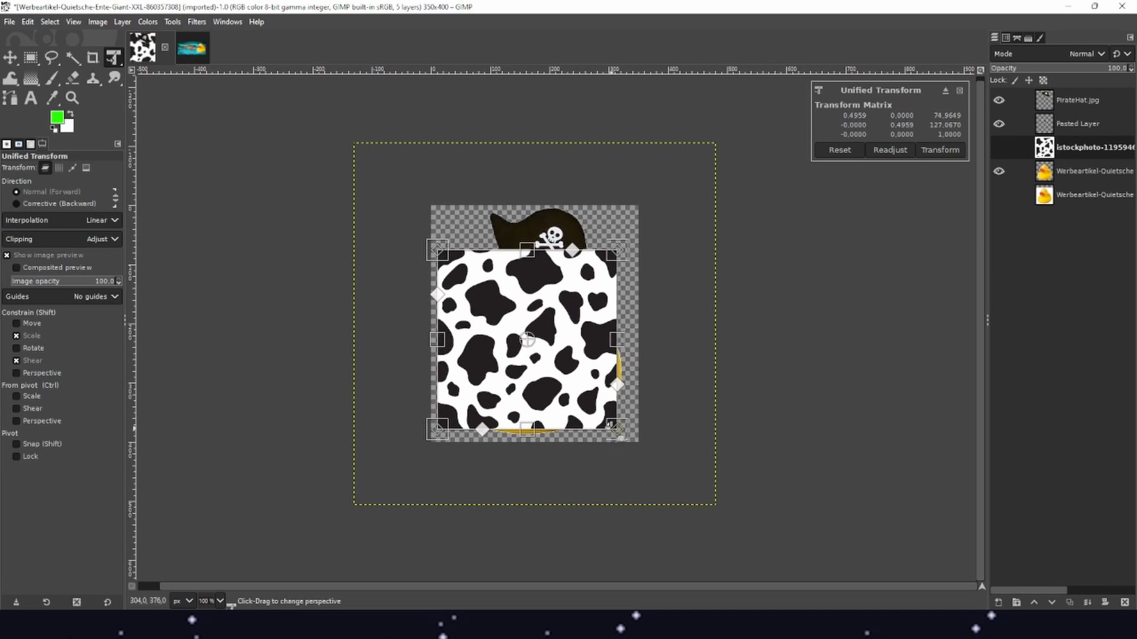
drag(611, 427, 618, 433)
drag(574, 387, 583, 384)
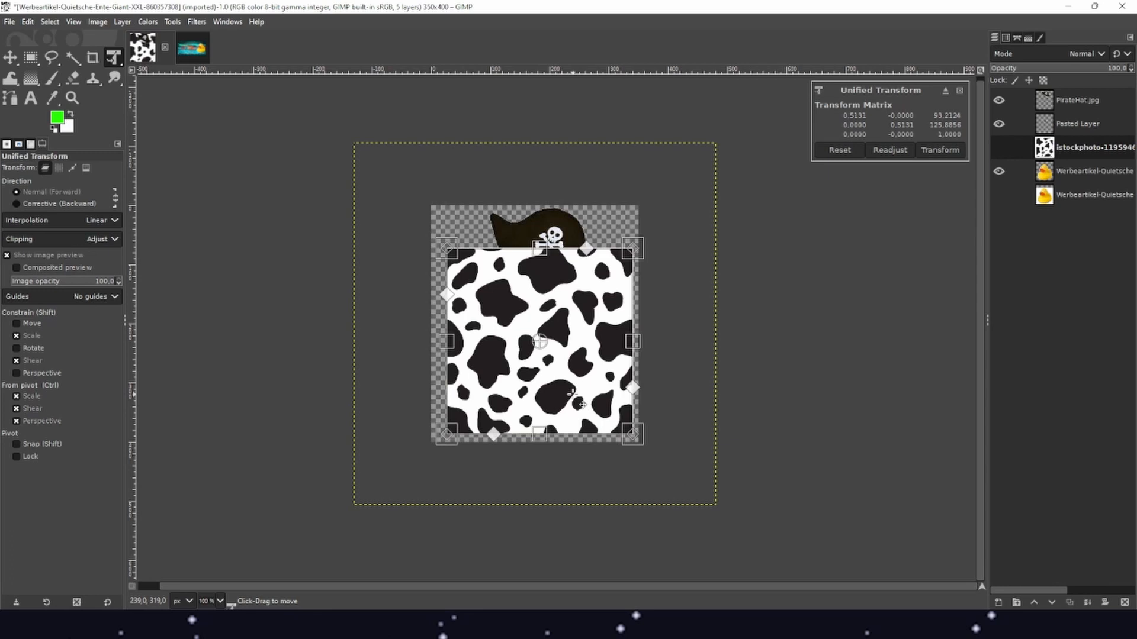
scroll(579, 394, up, 2)
drag(477, 334, 517, 363)
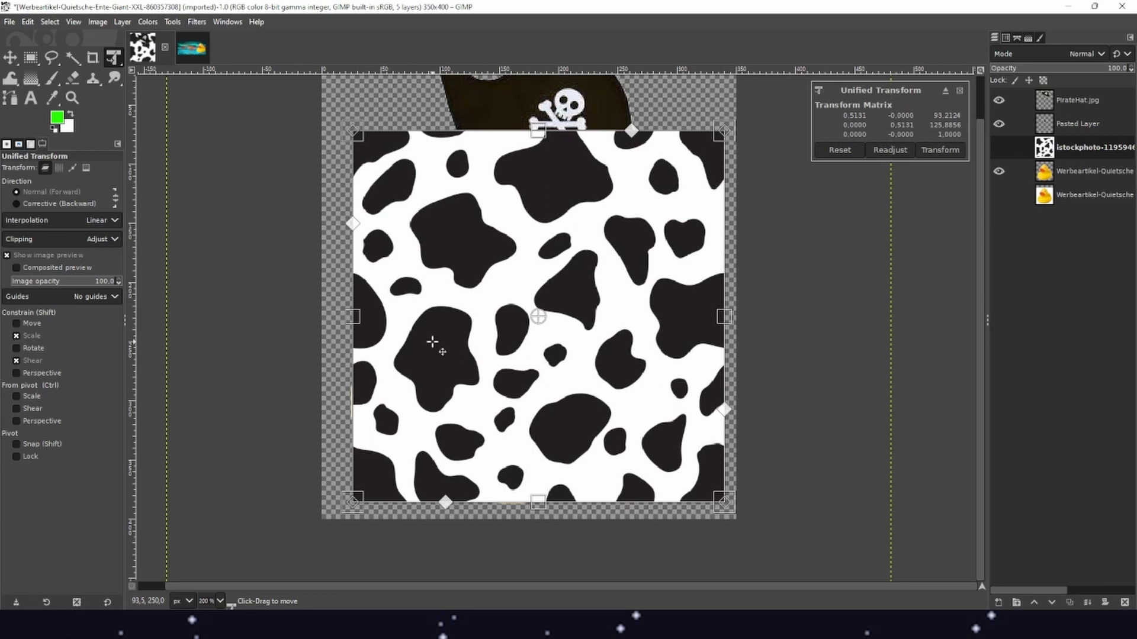
key(Return)
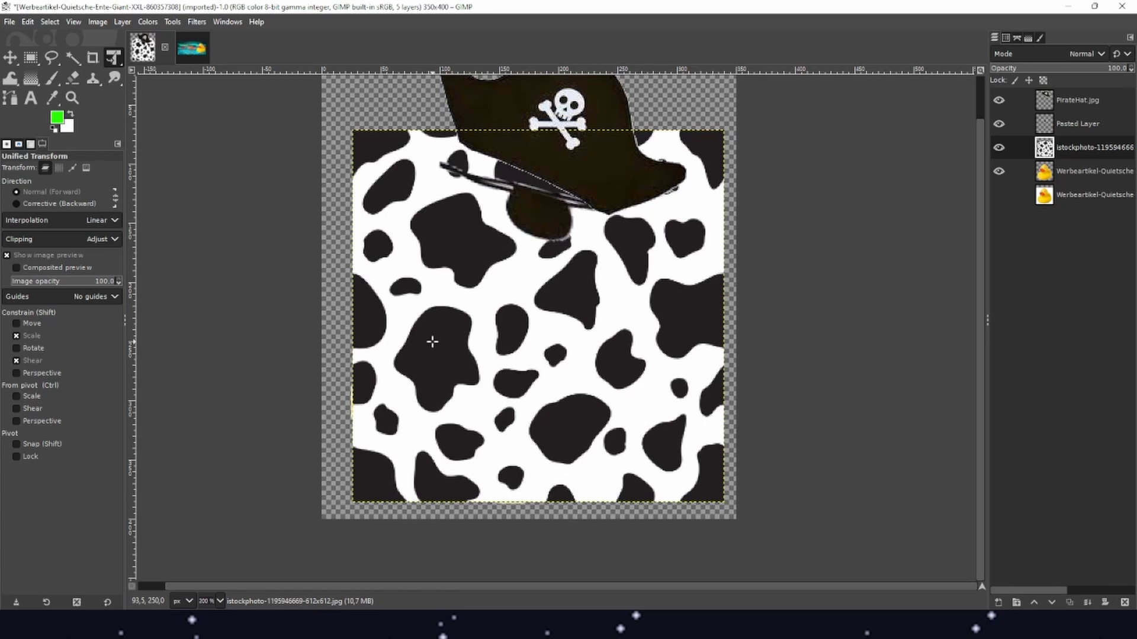
Select the connected white background of the cow-pattern layer with Fuzzy Select and delete it
click(71, 58)
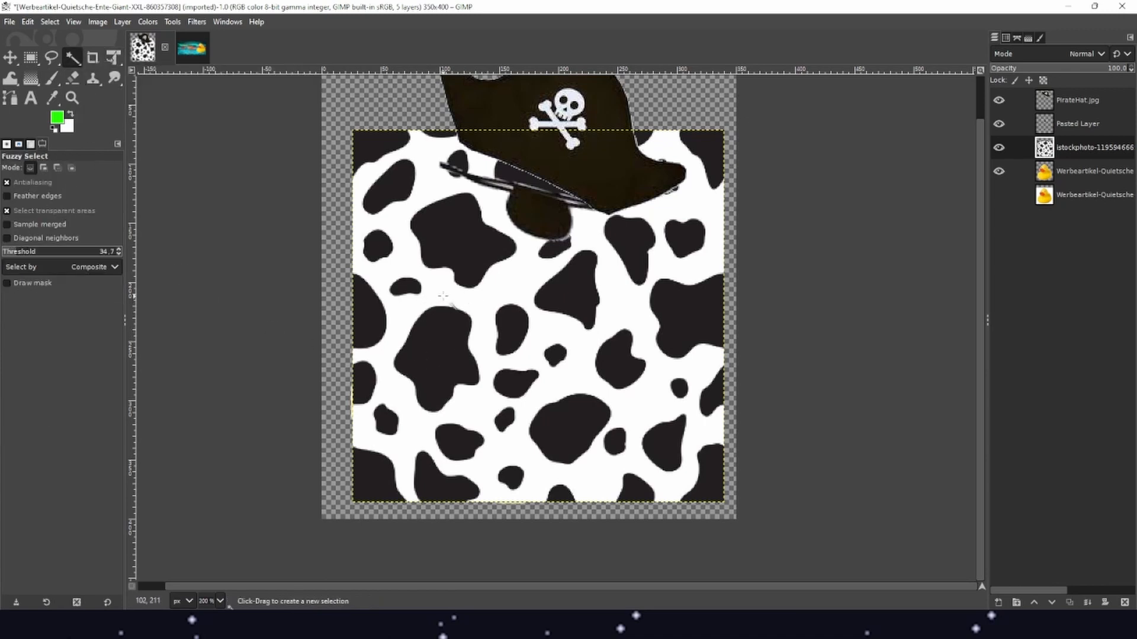
click(442, 296)
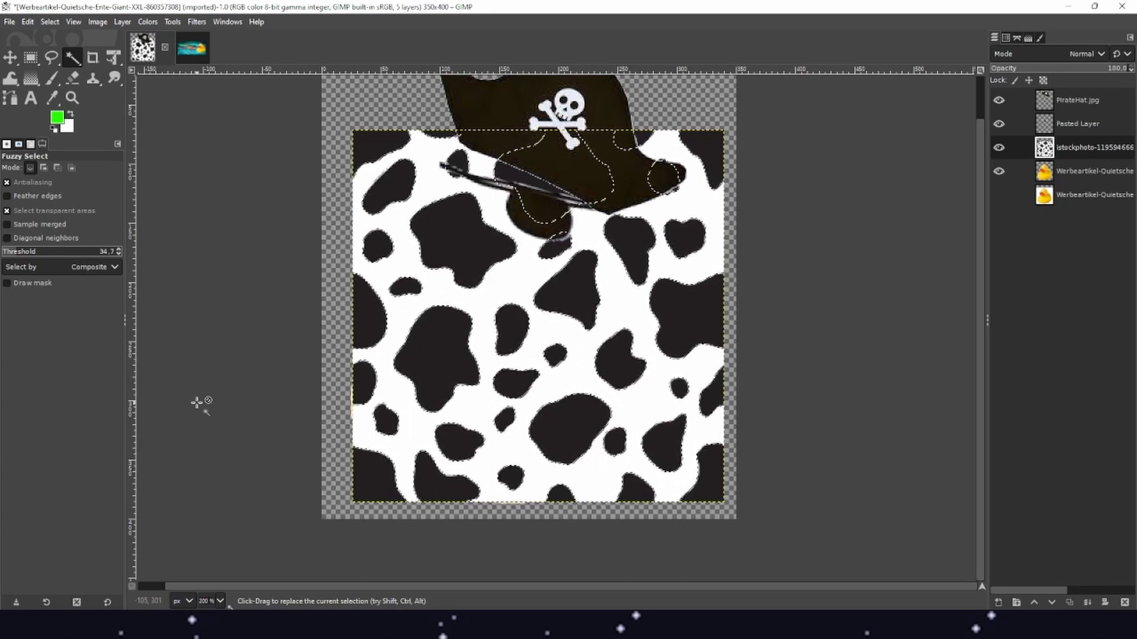
key(Delete)
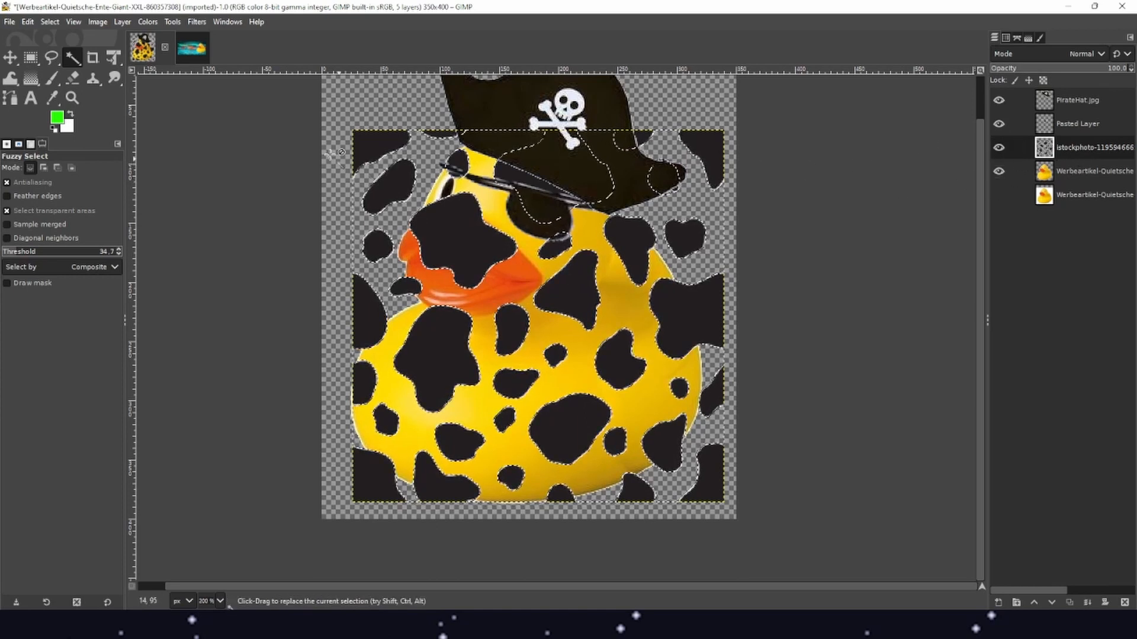
Try painting green across the upper part of the cow-pattern layer within the active selection, and undo the painting
click(72, 98)
click(52, 78)
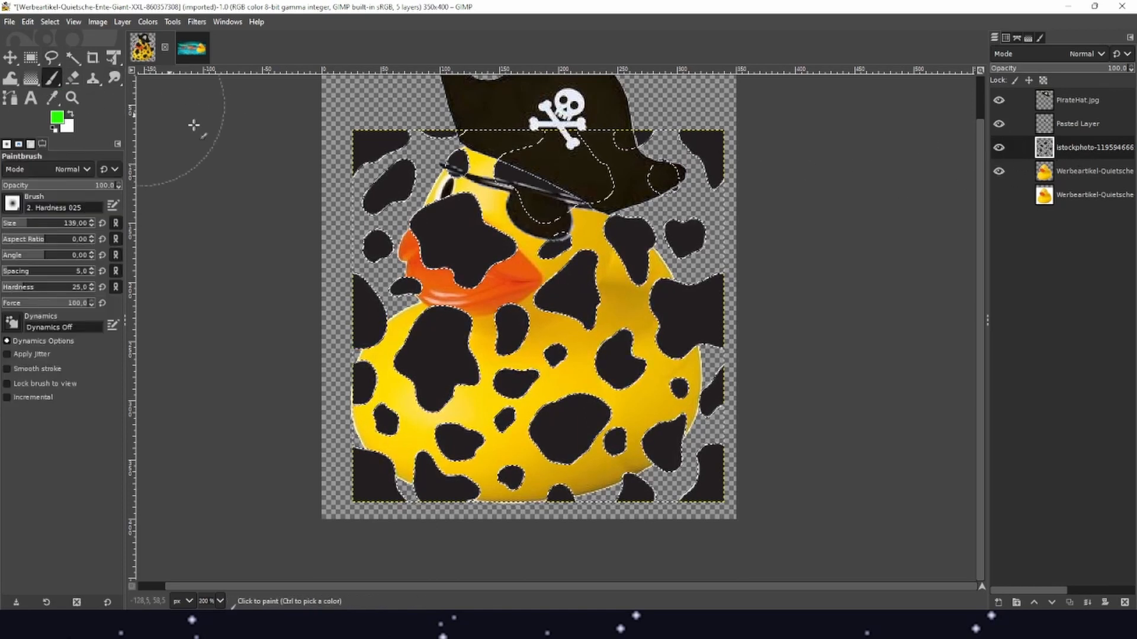
mouse_move(550, 191)
mouse_down()
mouse_move(515, 194)
mouse_move(612, 201)
mouse_move(670, 178)
mouse_move(565, 163)
mouse_move(455, 198)
mouse_move(543, 234)
mouse_move(662, 199)
mouse_move(595, 161)
mouse_move(476, 169)
mouse_move(403, 218)
mouse_move(493, 252)
mouse_move(653, 177)
mouse_up()
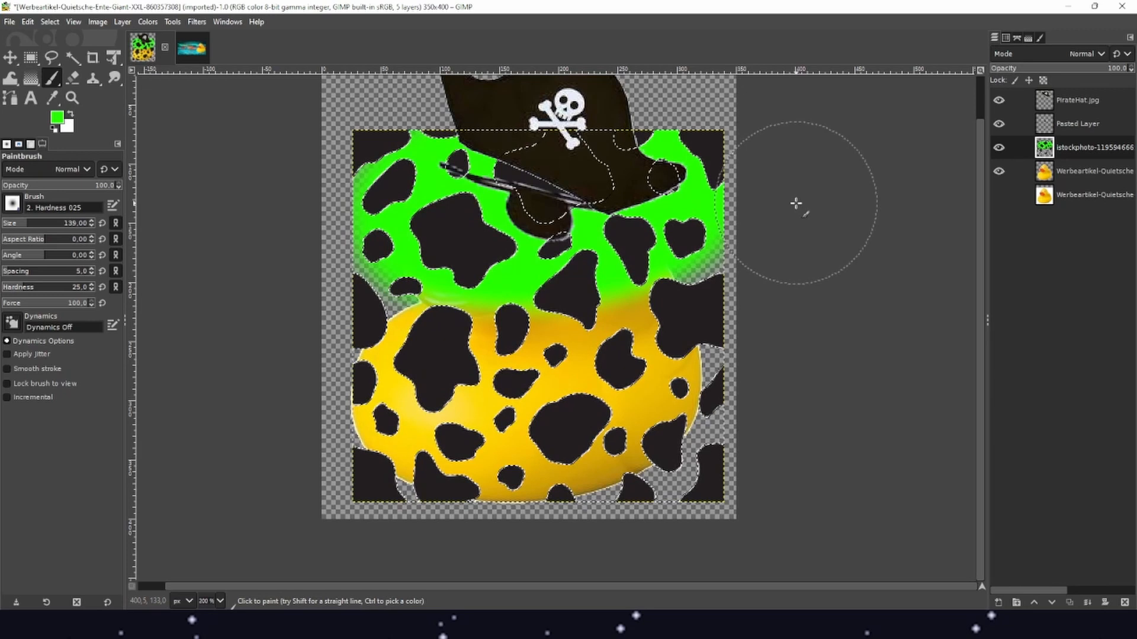
key(ctrl+z)
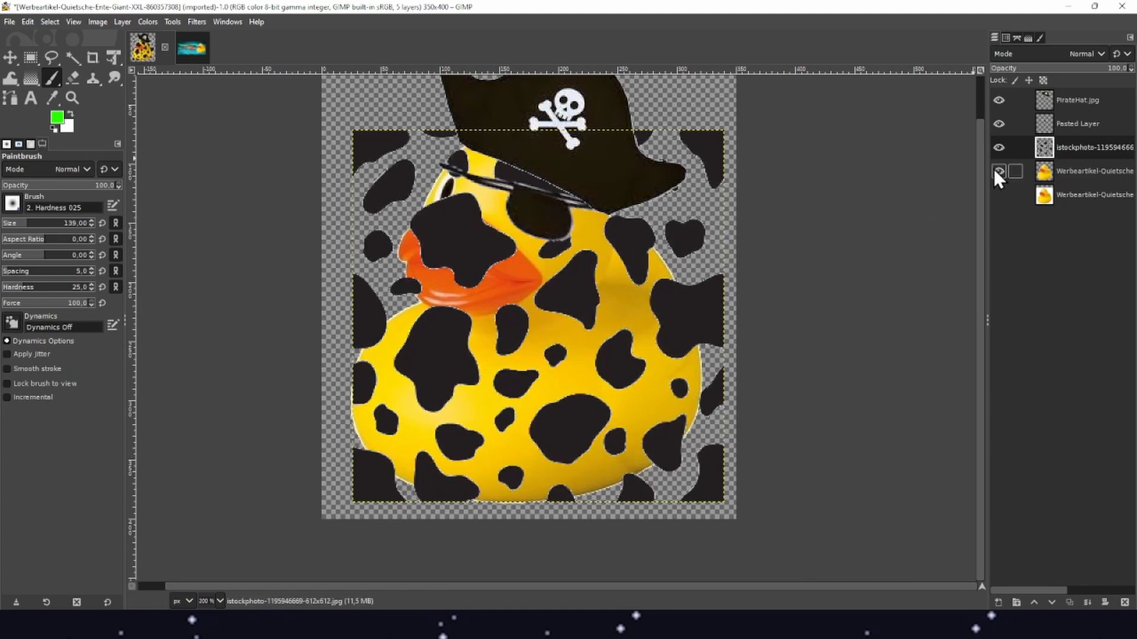
Paint green over nearly the whole cut-out duck layer beneath the cow spots with the size 139 Paintbrush
click(1066, 173)
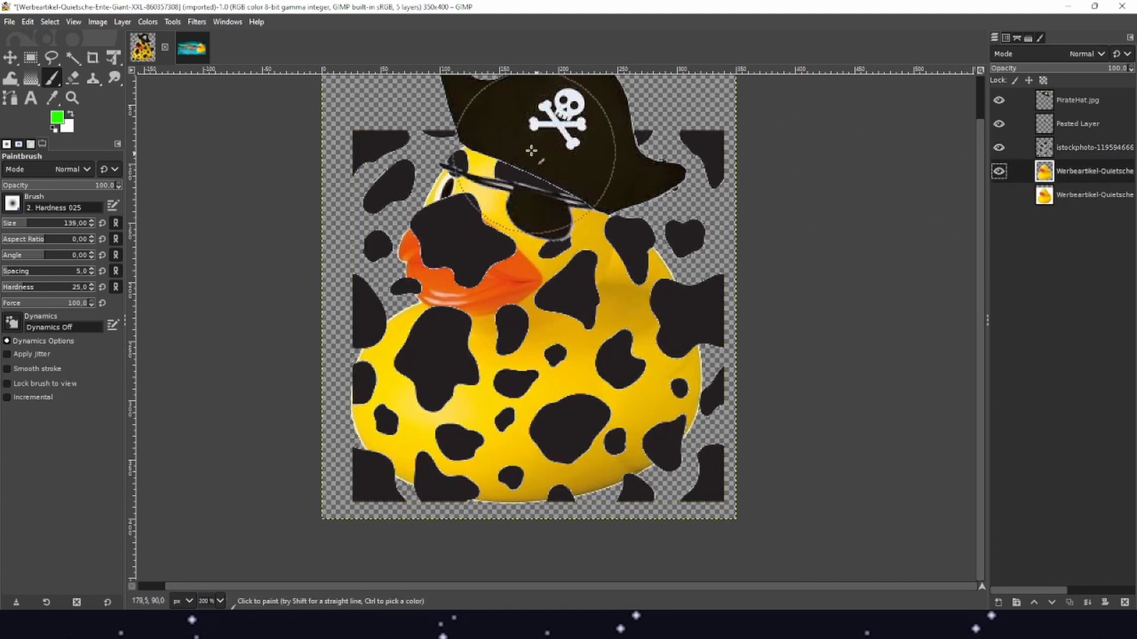
mouse_move(465, 151)
mouse_down()
mouse_move(469, 221)
mouse_move(652, 178)
mouse_move(414, 249)
mouse_move(680, 148)
mouse_move(438, 375)
mouse_move(525, 229)
mouse_move(617, 370)
mouse_move(639, 332)
mouse_move(631, 254)
mouse_move(562, 456)
mouse_move(427, 456)
mouse_move(379, 284)
mouse_move(400, 196)
mouse_move(317, 418)
mouse_move(723, 418)
mouse_move(673, 546)
mouse_move(662, 496)
mouse_move(685, 152)
mouse_move(292, 140)
mouse_move(774, 127)
mouse_up()
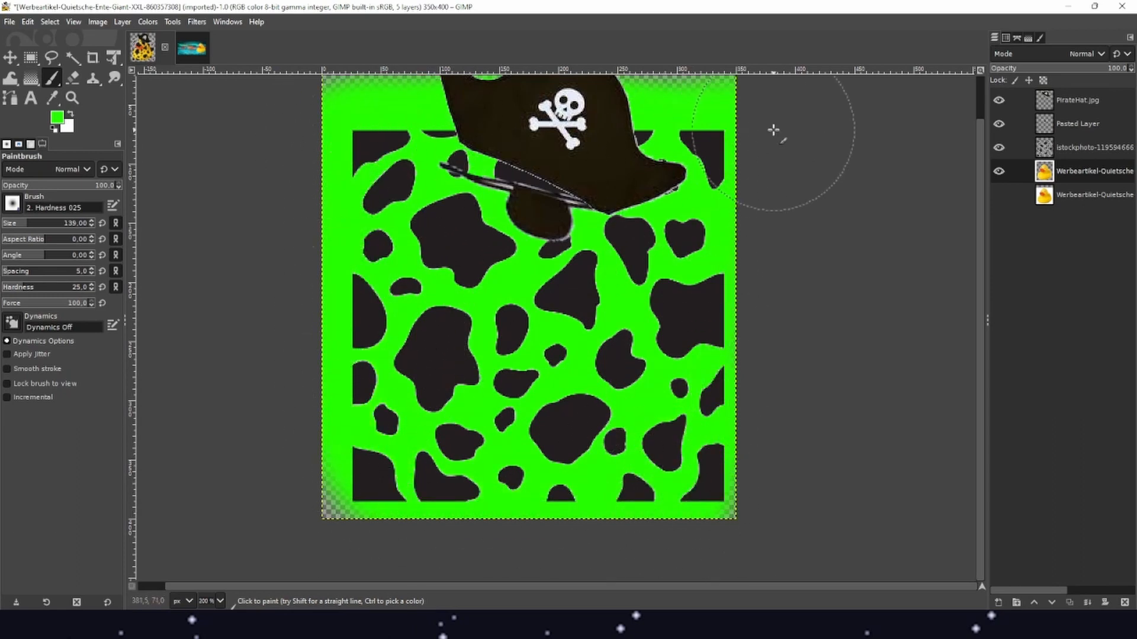
Undo the green painting on the cut-out duck layer and select the transparent area around the duck with Fuzzy Select
key(ctrl+z)
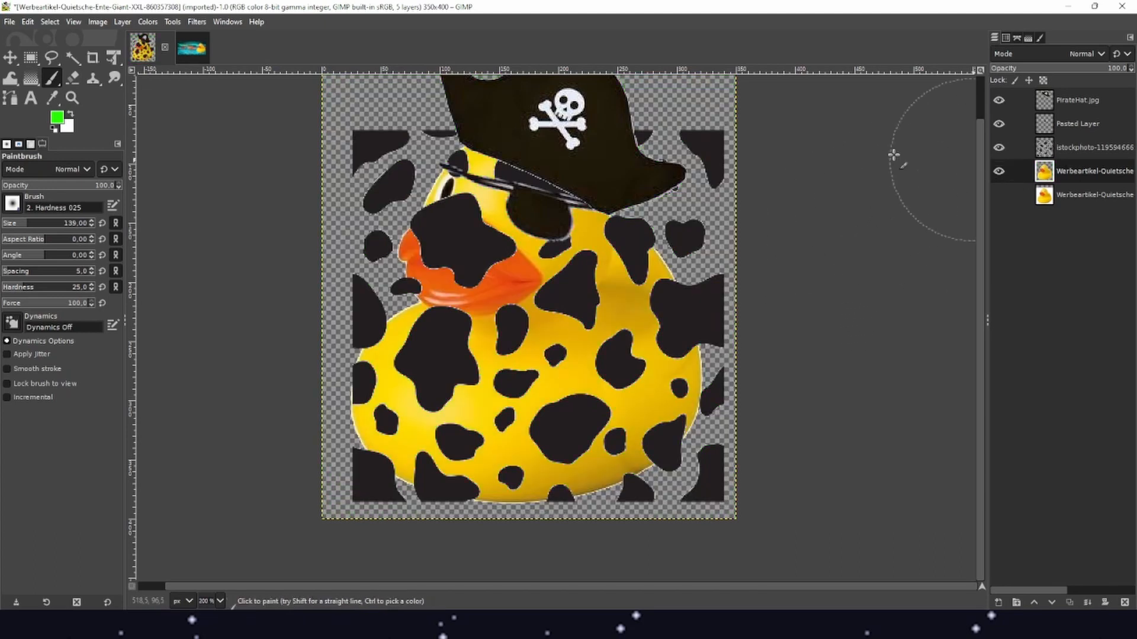
click(72, 54)
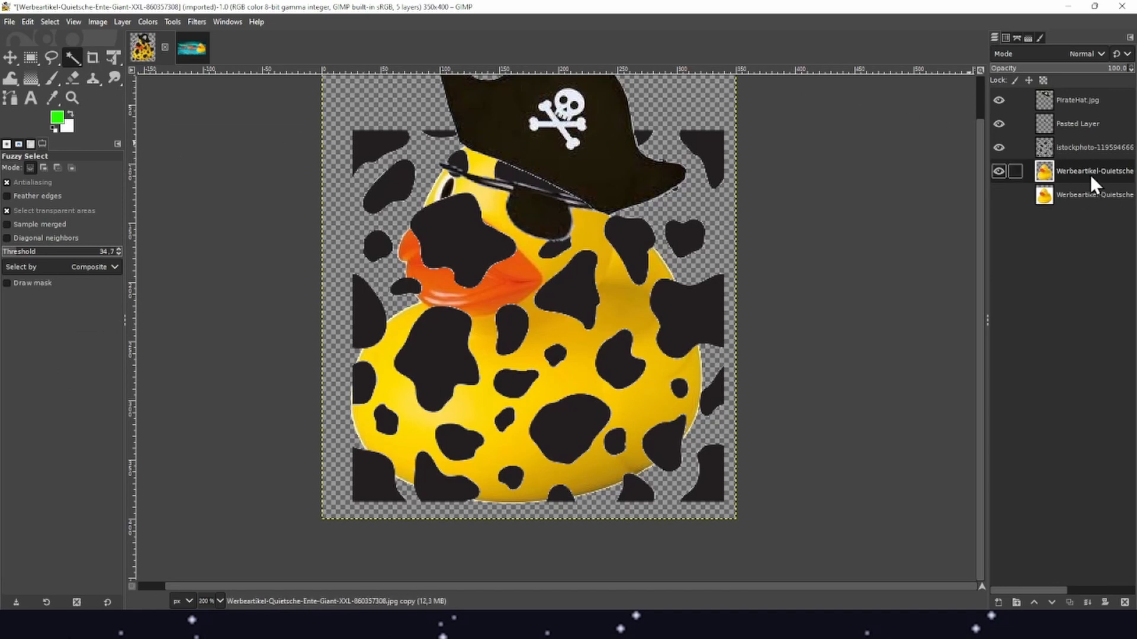
click(361, 104)
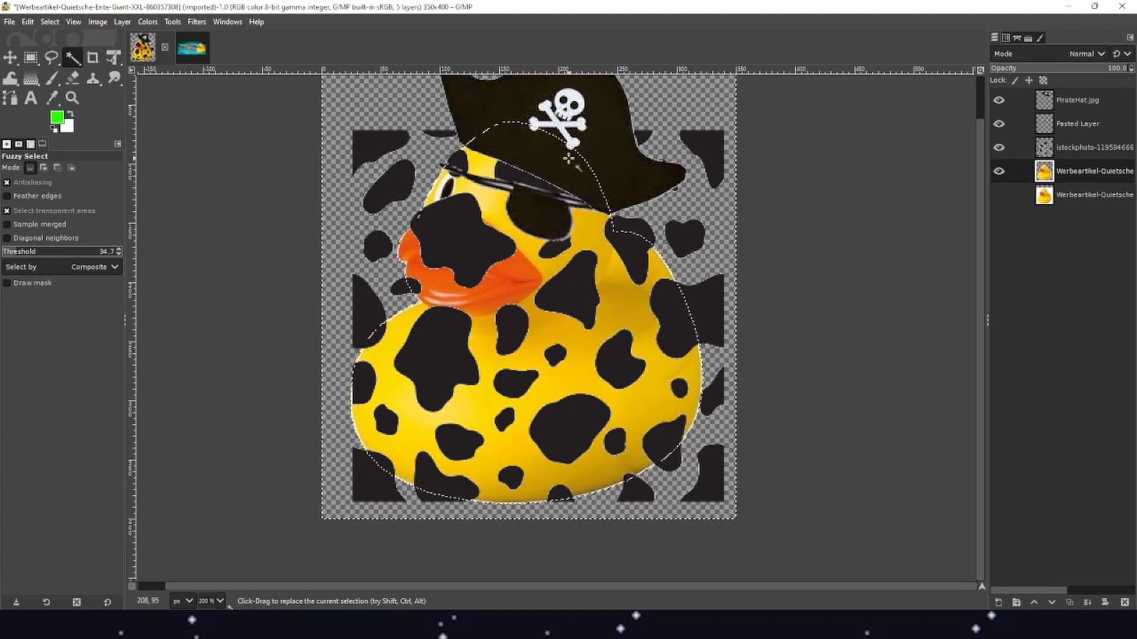
Delete the cow spots outside the duck's outline from the cow-pattern layer and lower that layer's opacity to about 45%
click(1071, 145)
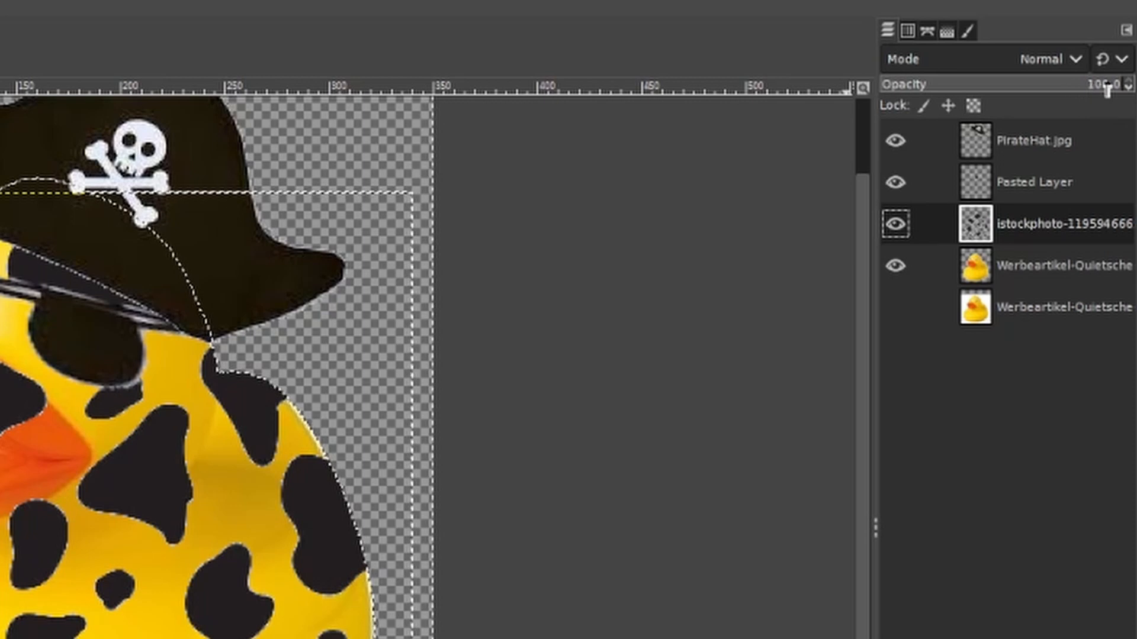
drag(1113, 89, 989, 87)
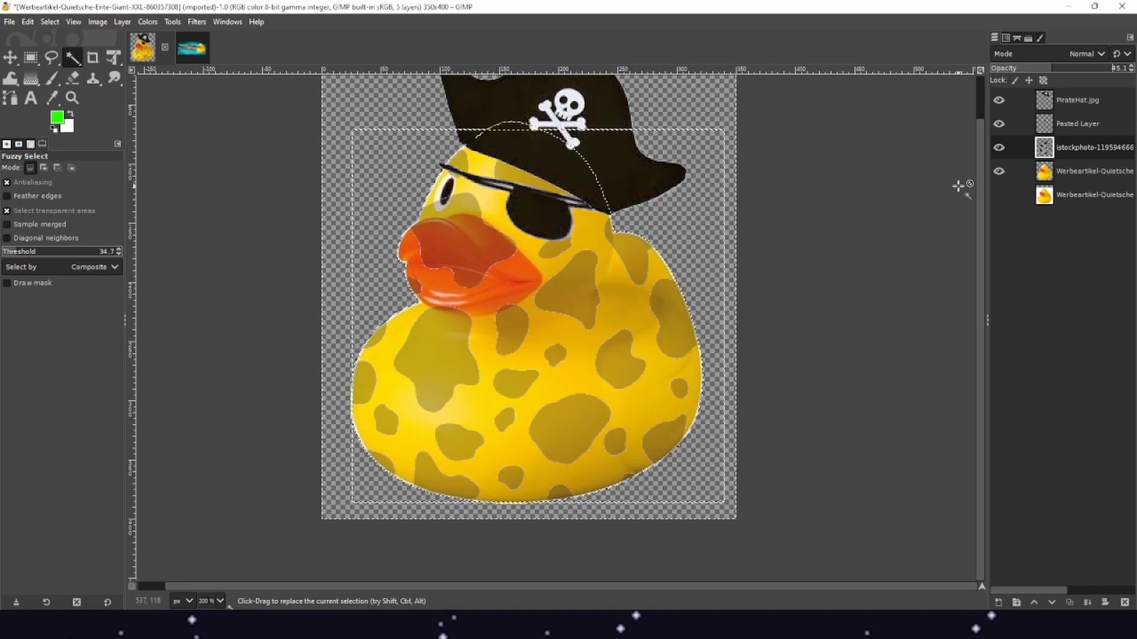
Make the cut-out duck layer active, replace the current selection with the whole canvas, and copy the layer's pixels
click(1075, 170)
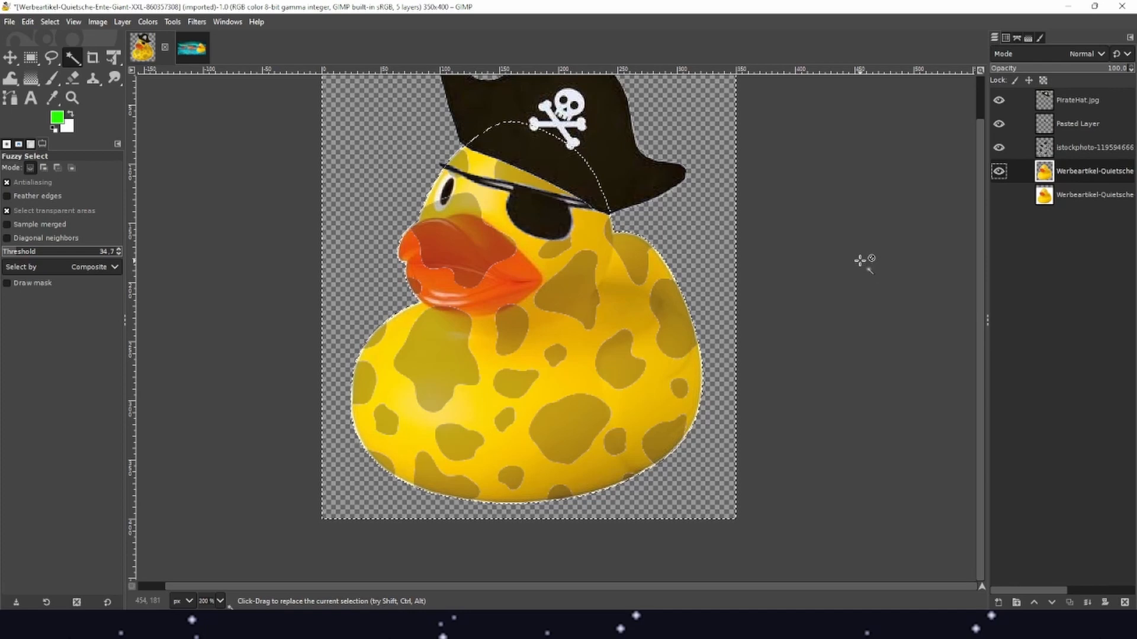
key(ctrl+shift+a)
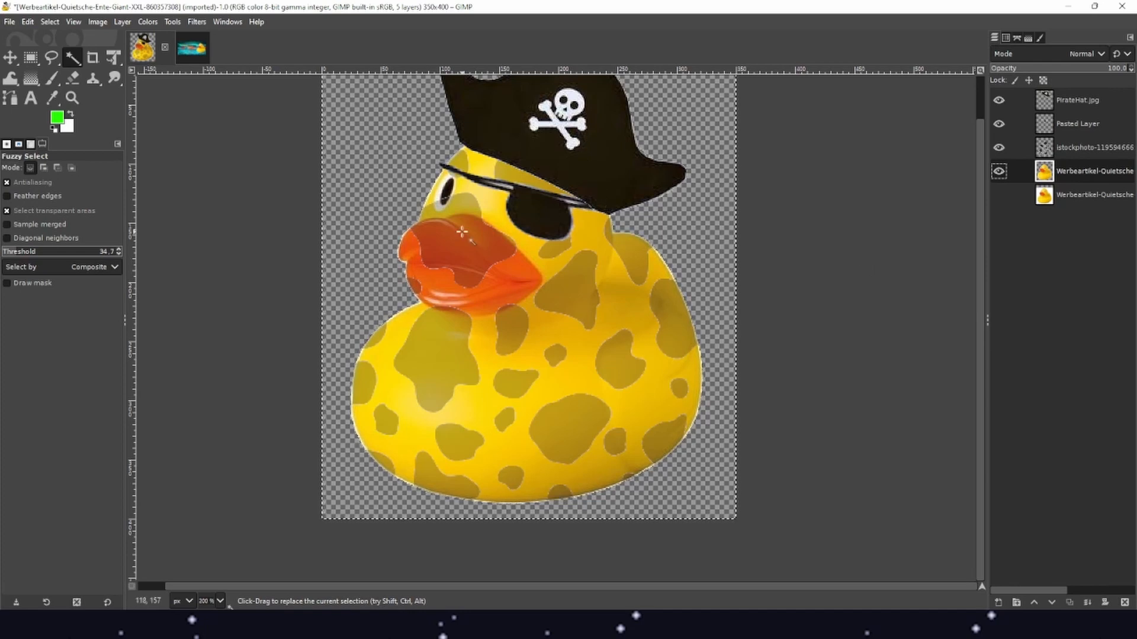
drag(477, 238, 510, 273)
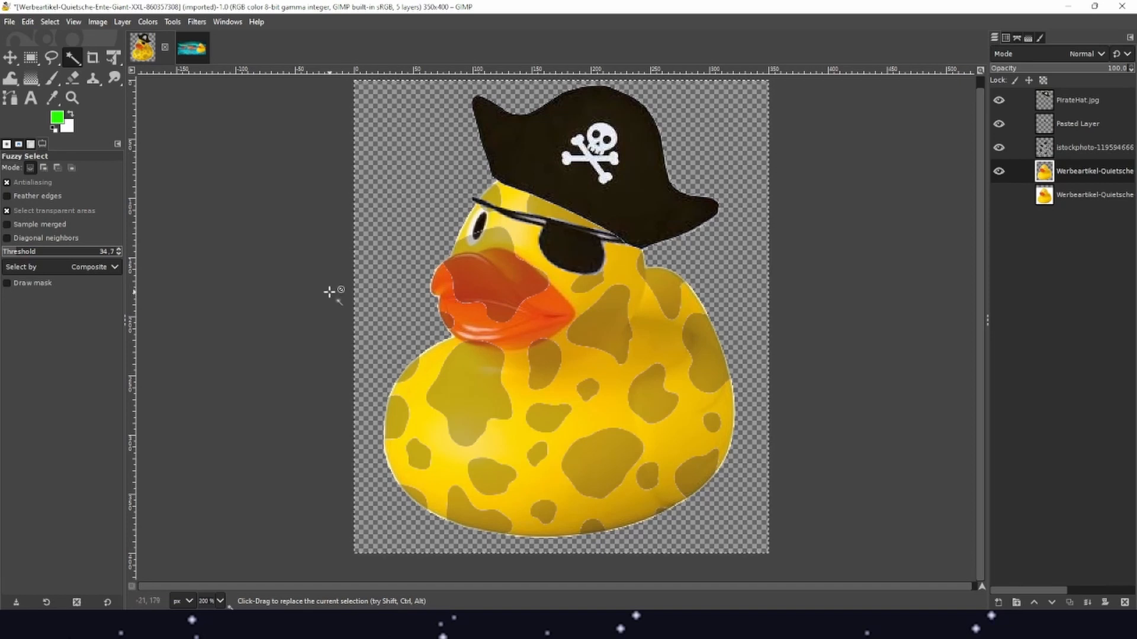
key(ctrl)
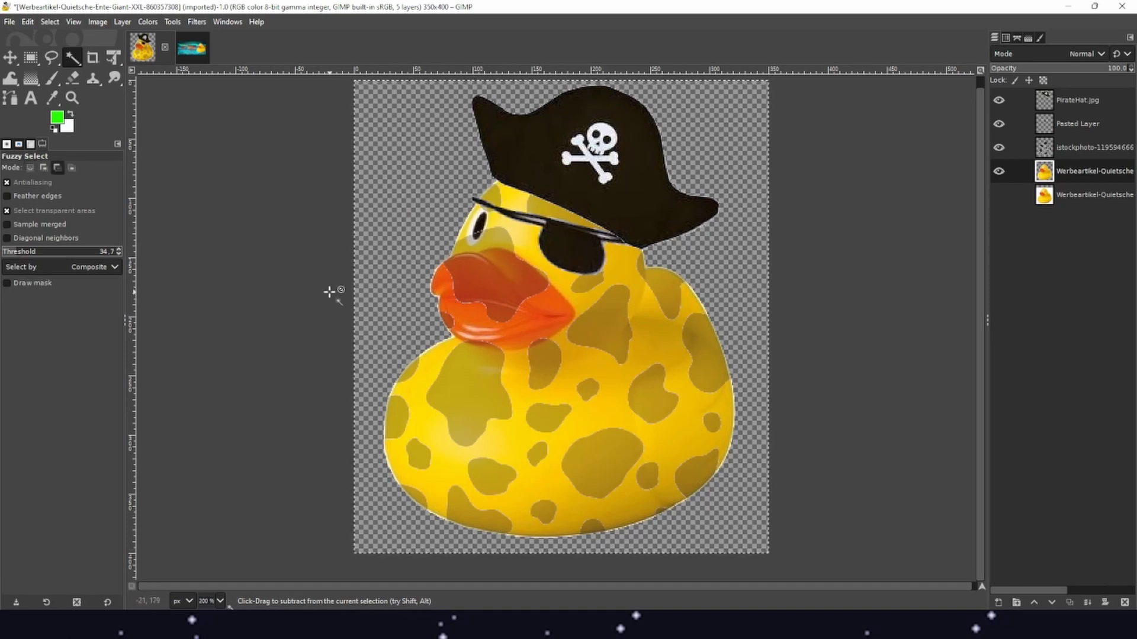
key(ctrl)
key(ctrl+c)
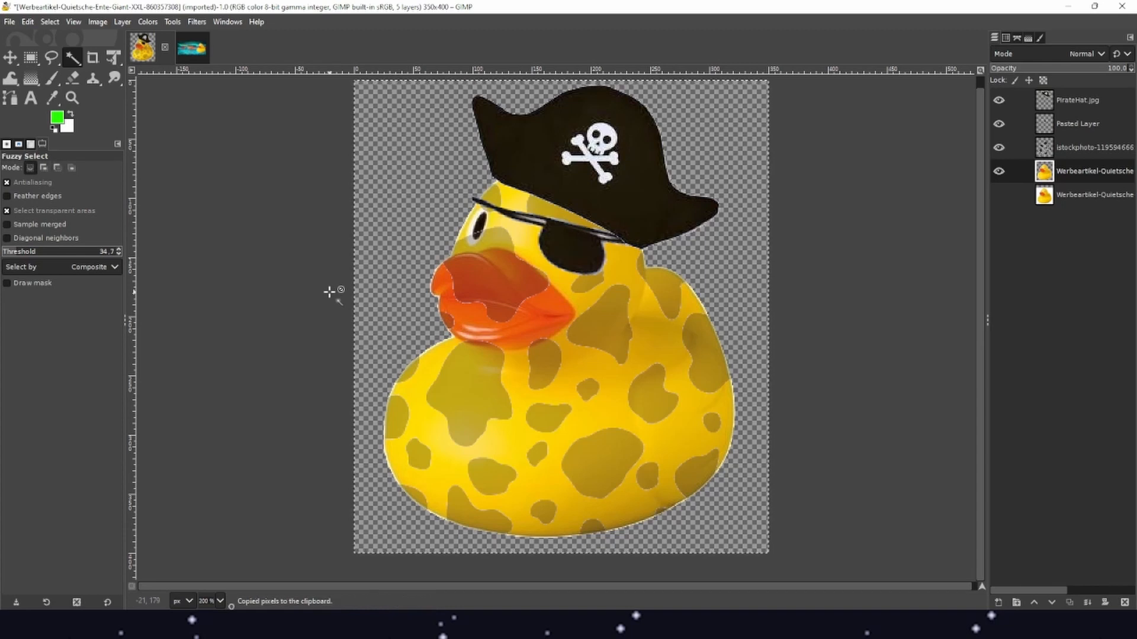
Try pasting the copied duck into the left half of the seascape image, and delete the floating selection
click(190, 49)
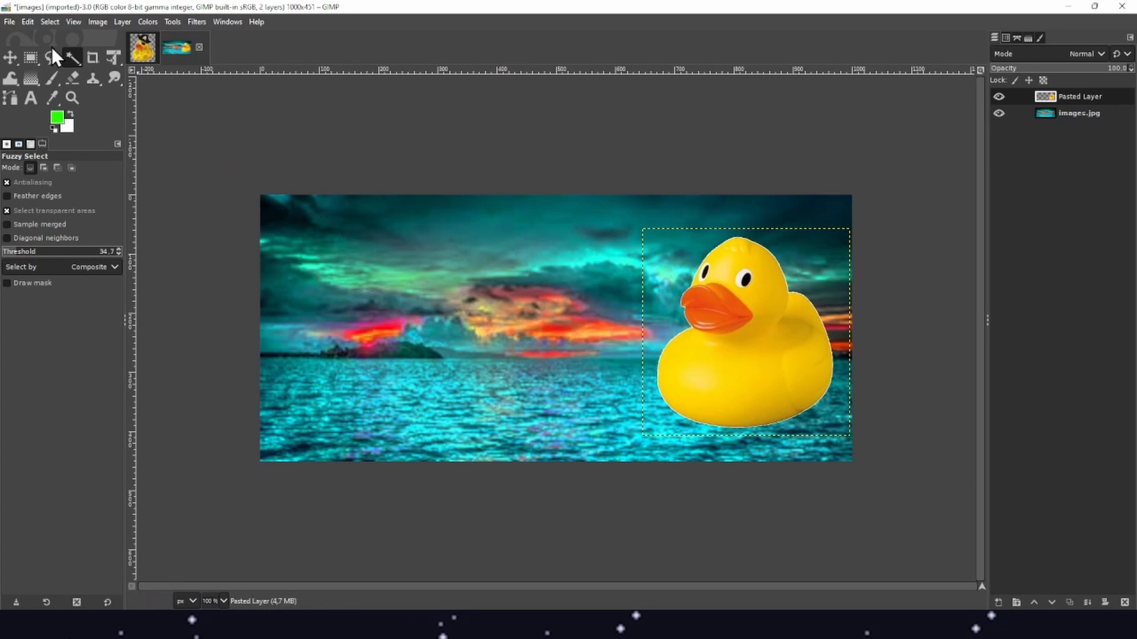
click(11, 56)
key(ctrl+v)
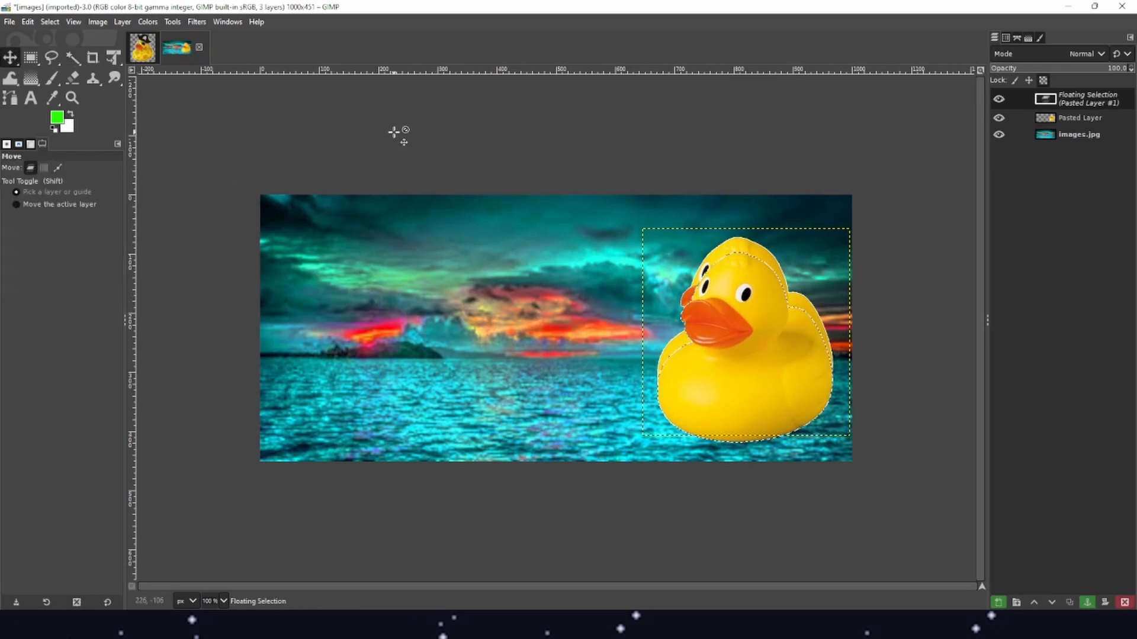
drag(727, 331, 406, 311)
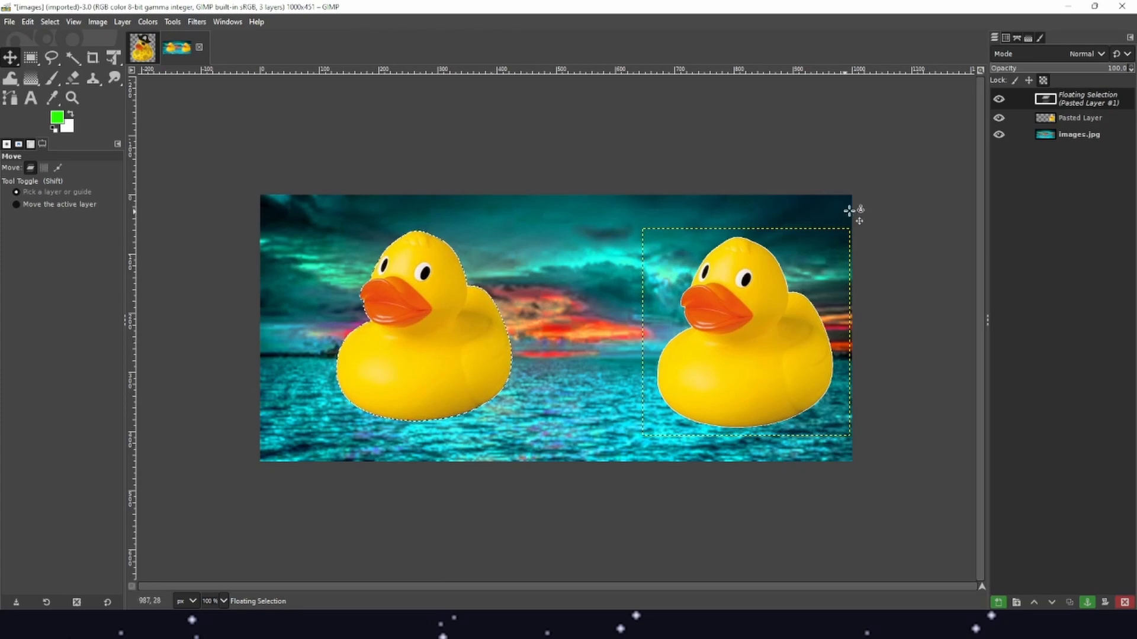
right_click(1078, 97)
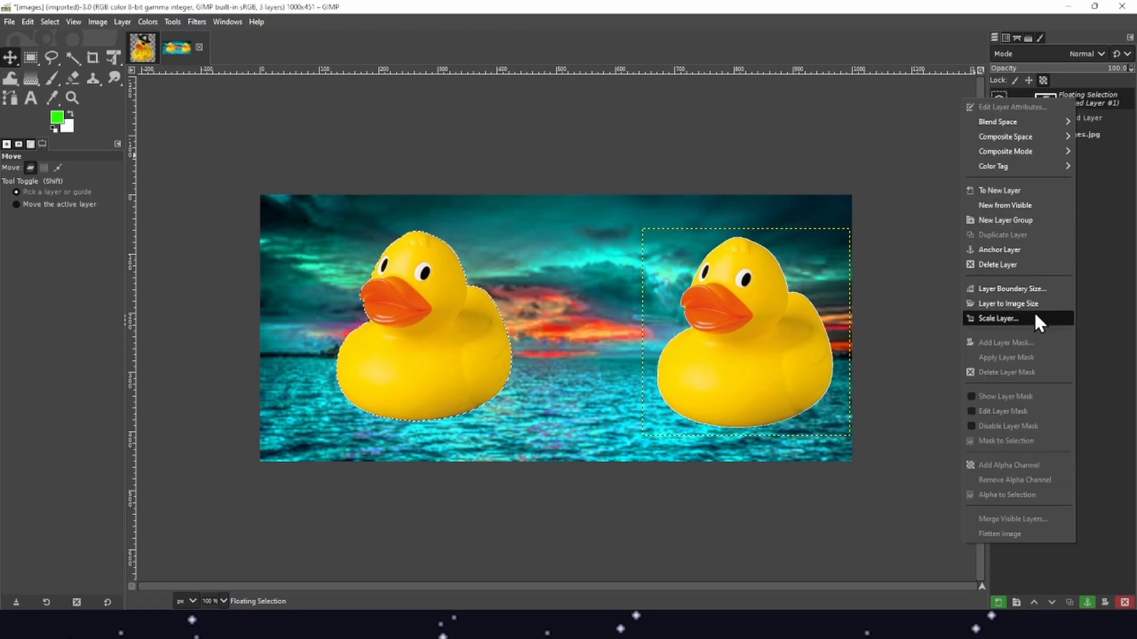
click(1026, 269)
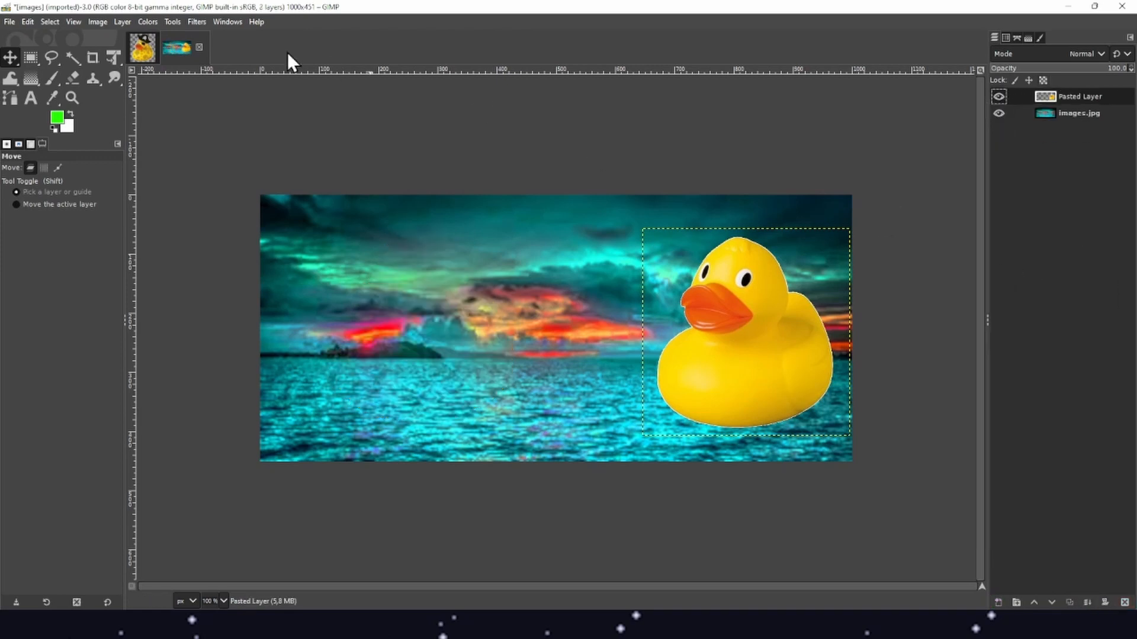
Create a new layer from everything visible in the duck image and move it to the top of the layer stack
click(146, 45)
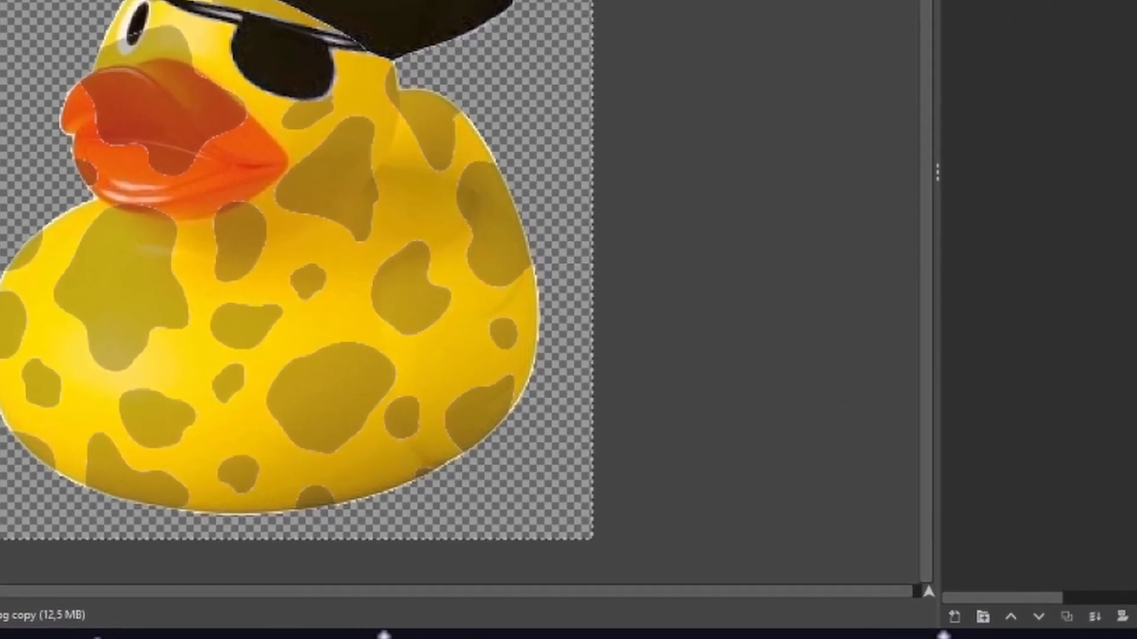
right_click(1076, 3)
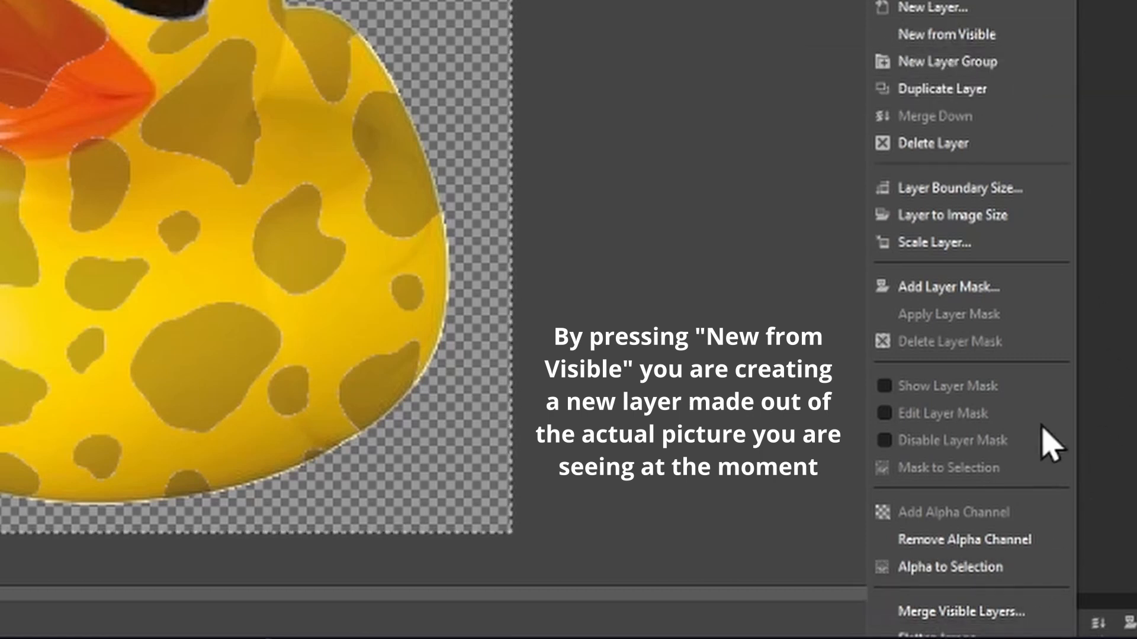
click(994, 38)
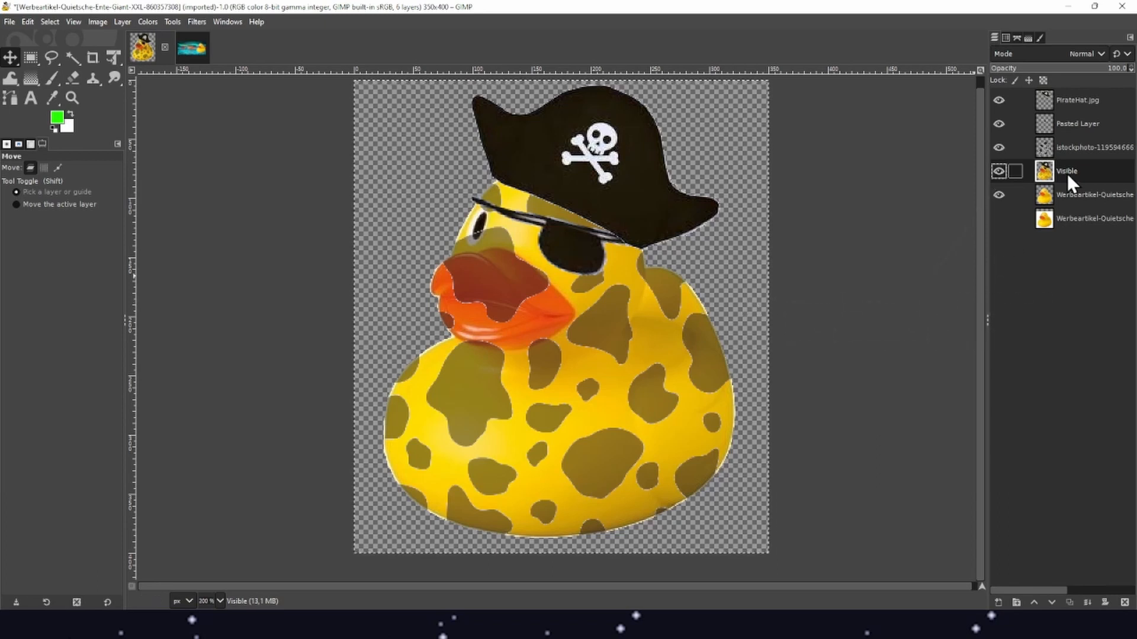
drag(1069, 174, 1068, 97)
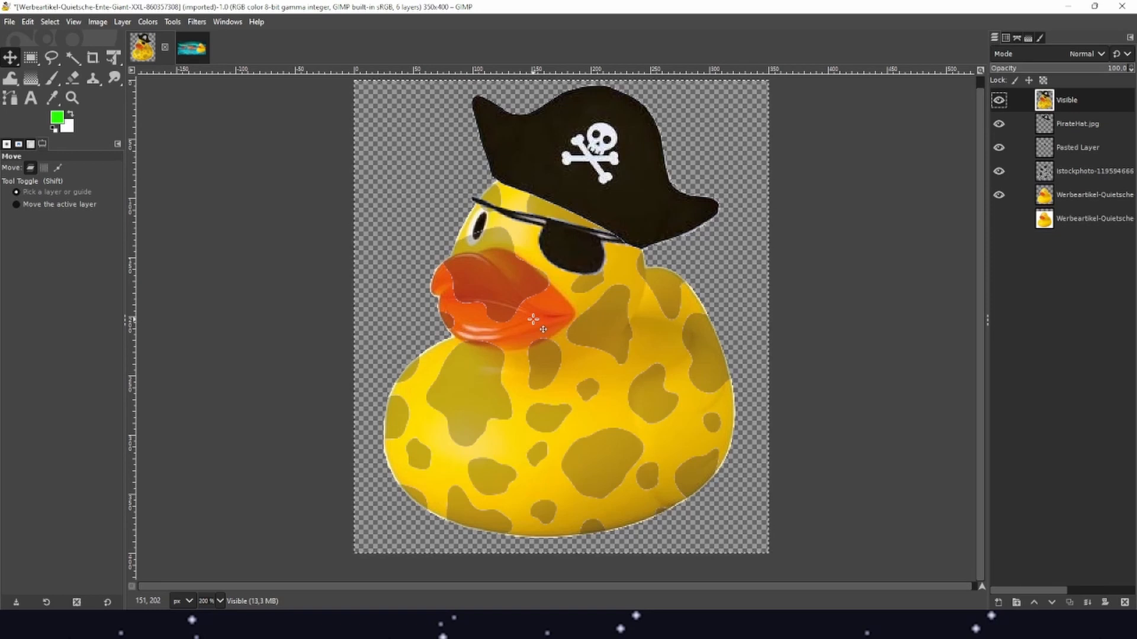
Copy the combined pirate duck layer into the seascape image, position it left of the plain duck, and open the floating selection's layer options
key(ctrl+c)
click(191, 48)
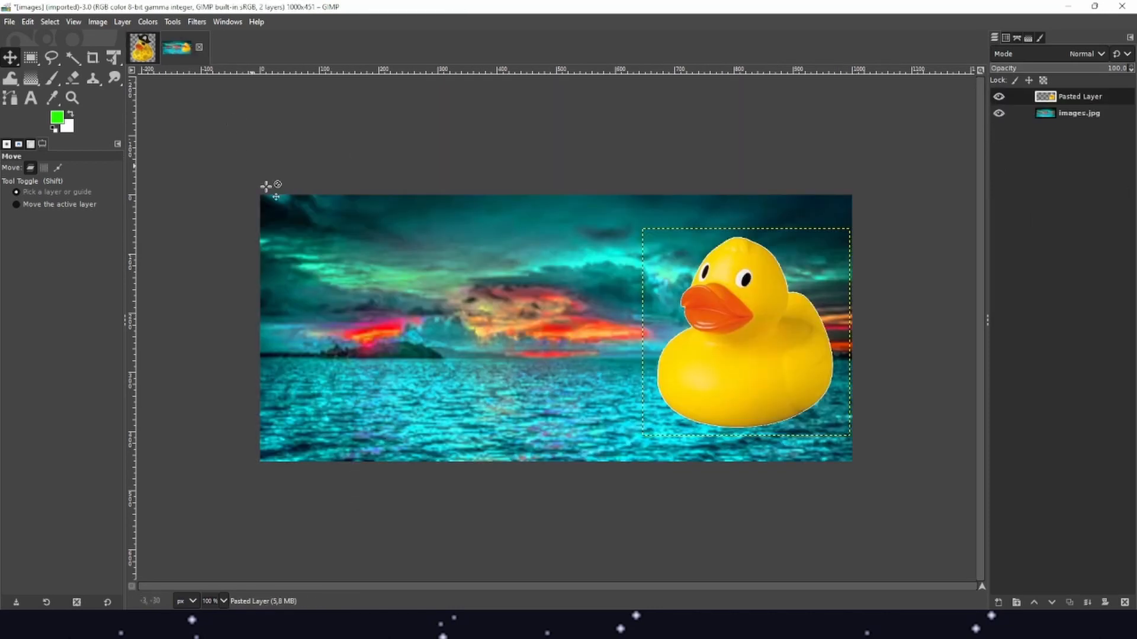
key(ctrl+v)
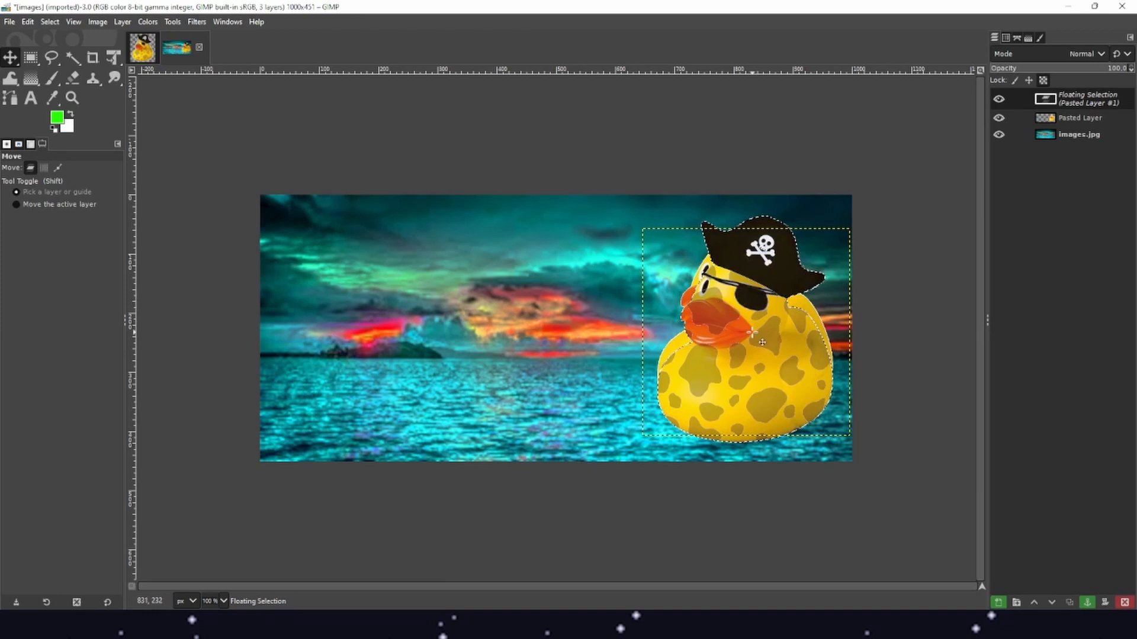
drag(743, 334, 445, 331)
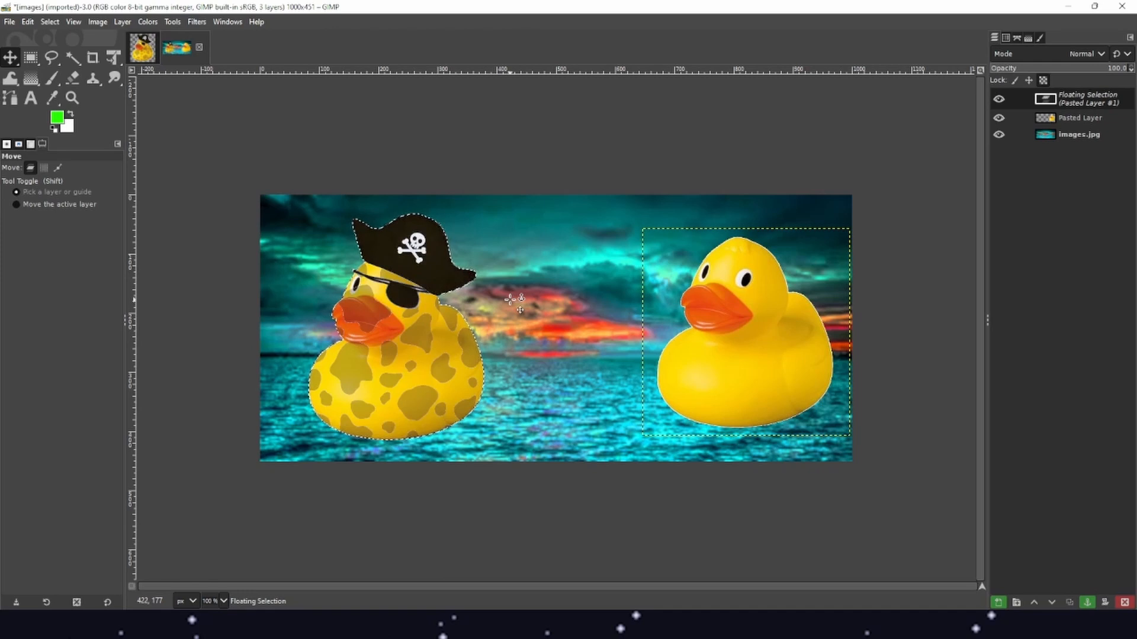
right_click(1085, 101)
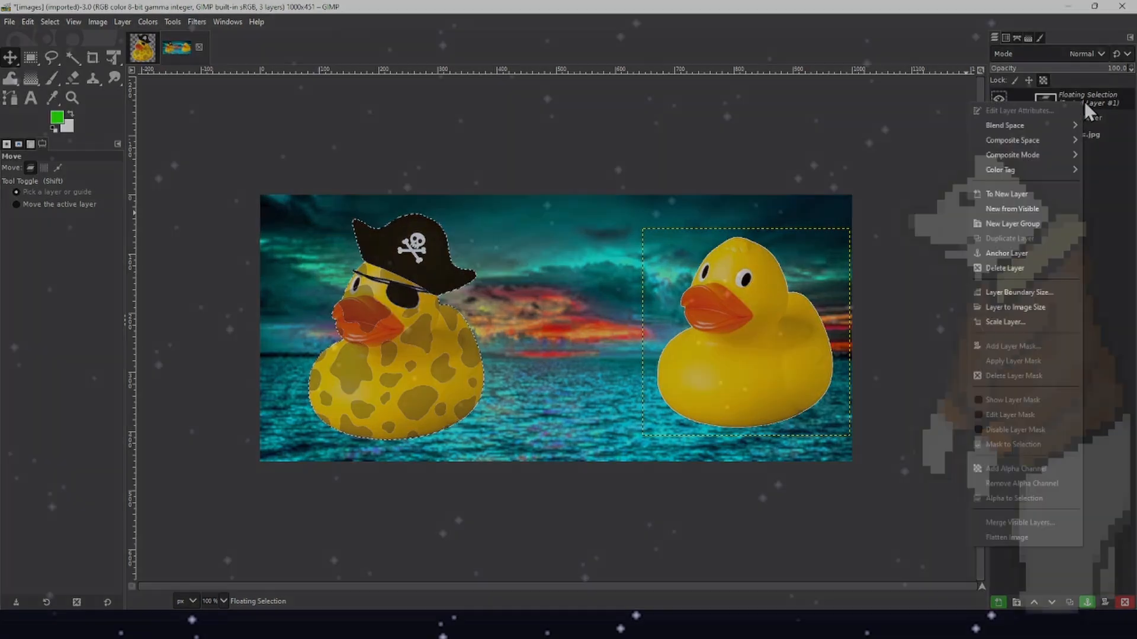